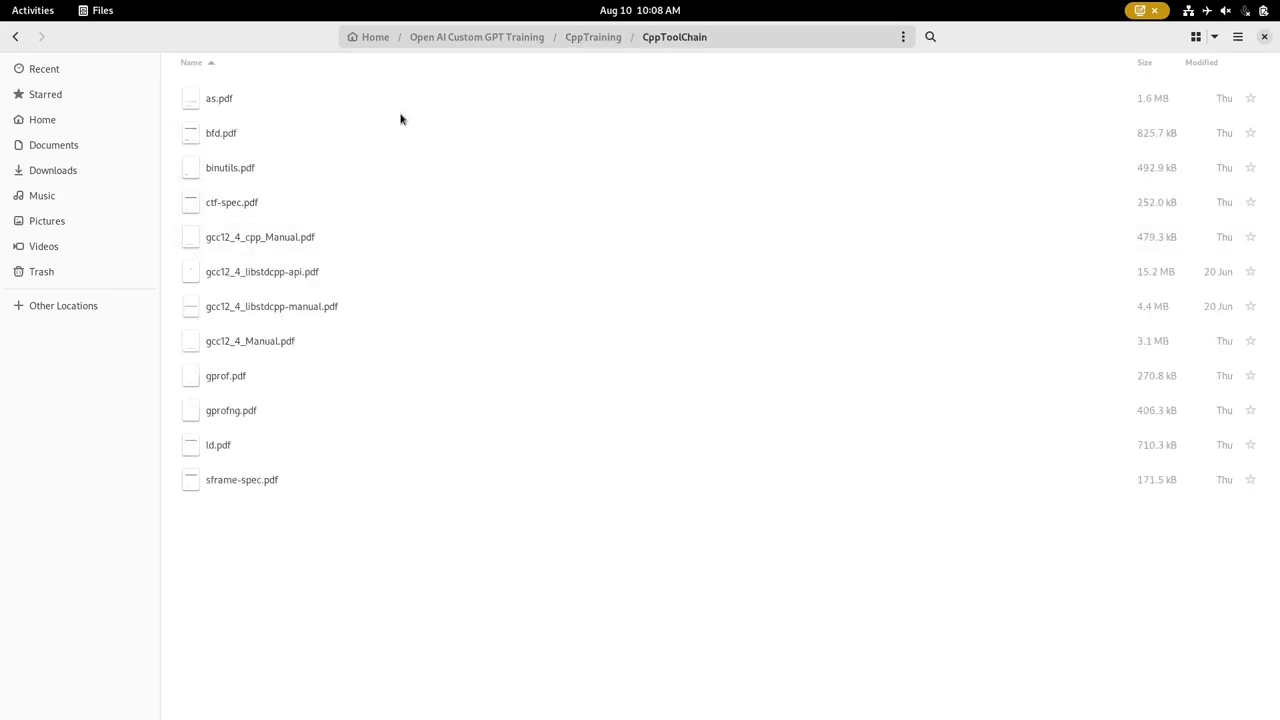
Step: Open gcc12_4_cpp_Manual.pdf, skim through its pages and close it
double_click(275, 243)
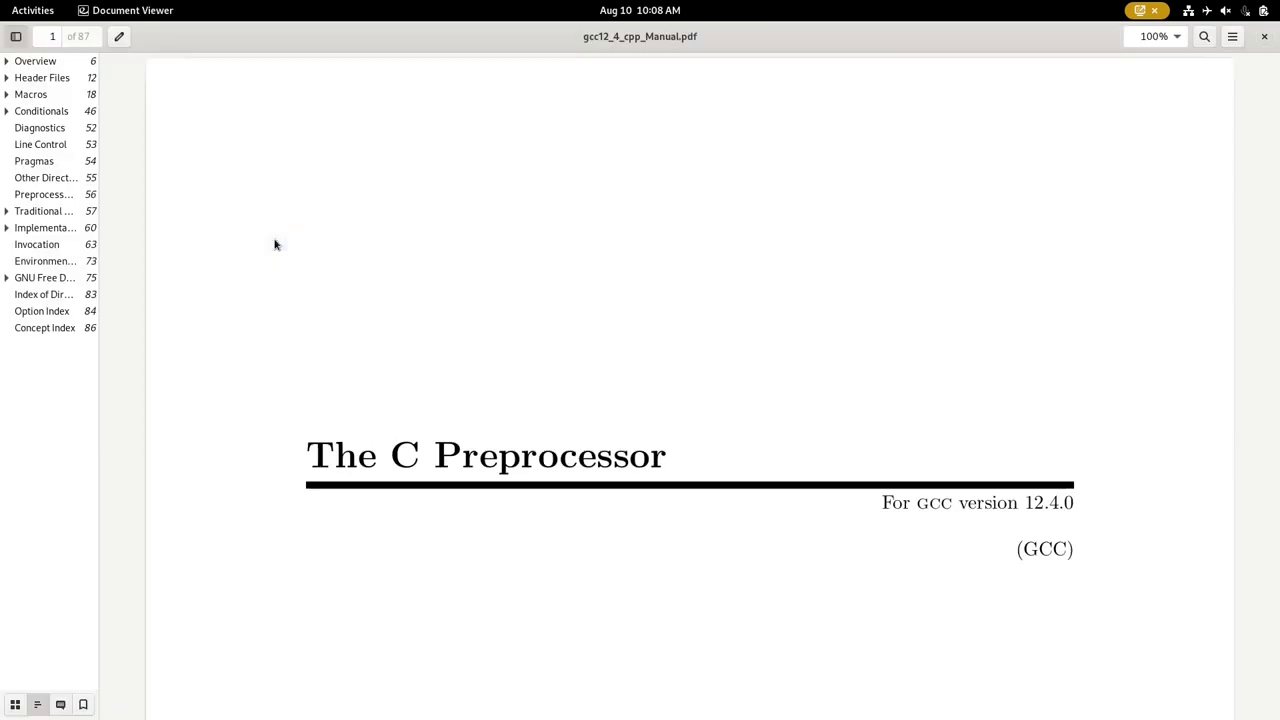
scroll(449, 274, "down", 10)
scroll(449, 274, "down", 15)
scroll(449, 268, "down", 15)
scroll(449, 268, "down", 3)
scroll(449, 270, "up", 20)
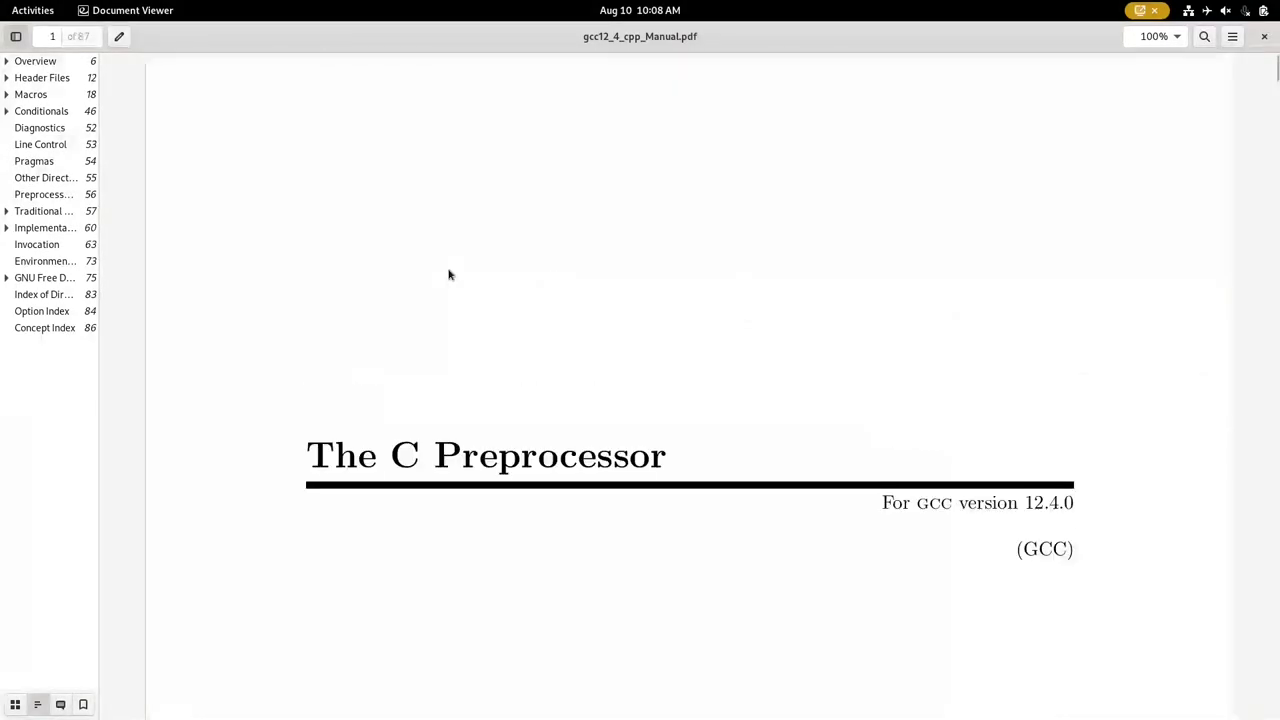
left_click(1264, 36)
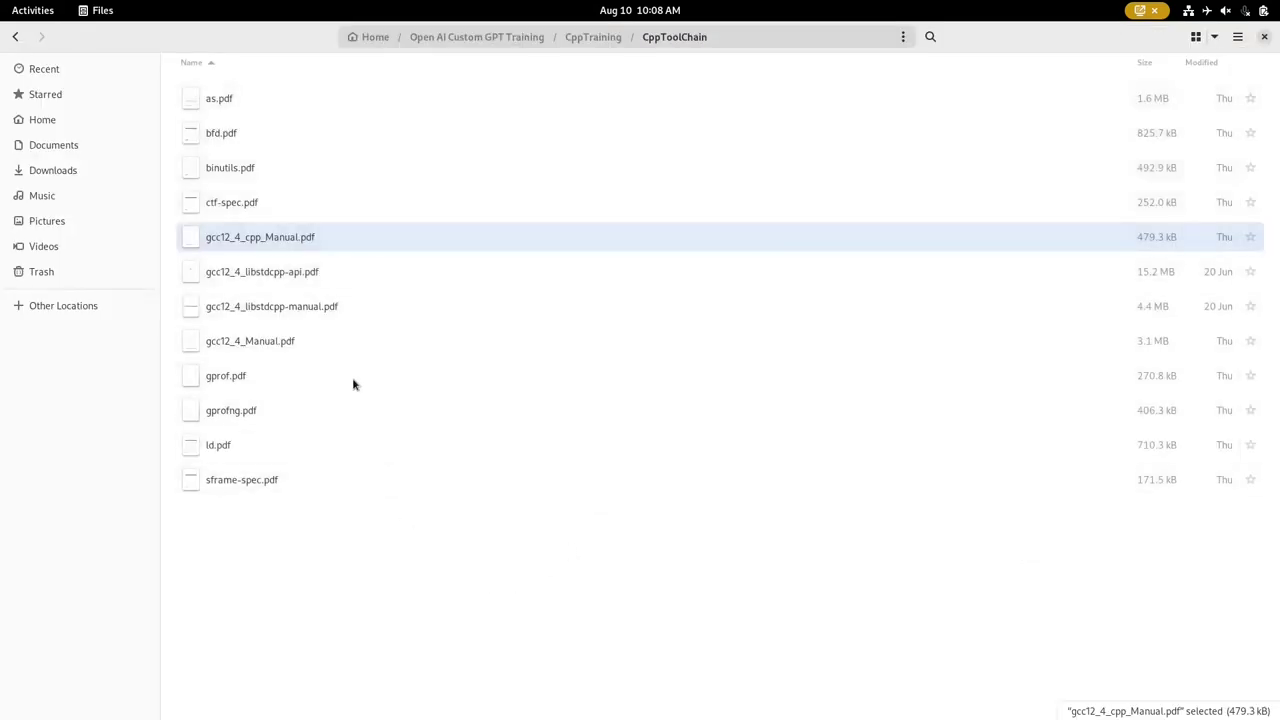
Step: Open gcc12_4_libstdcpp-manual.pdf and skim its C++ standards implementation status sections, then return toward the beginning
double_click(323, 306)
scroll(783, 391, "down", 10)
scroll(783, 391, "down", 10)
scroll(783, 390, "down", 15)
scroll(783, 392, "down", 15)
scroll(783, 388, "down", 15)
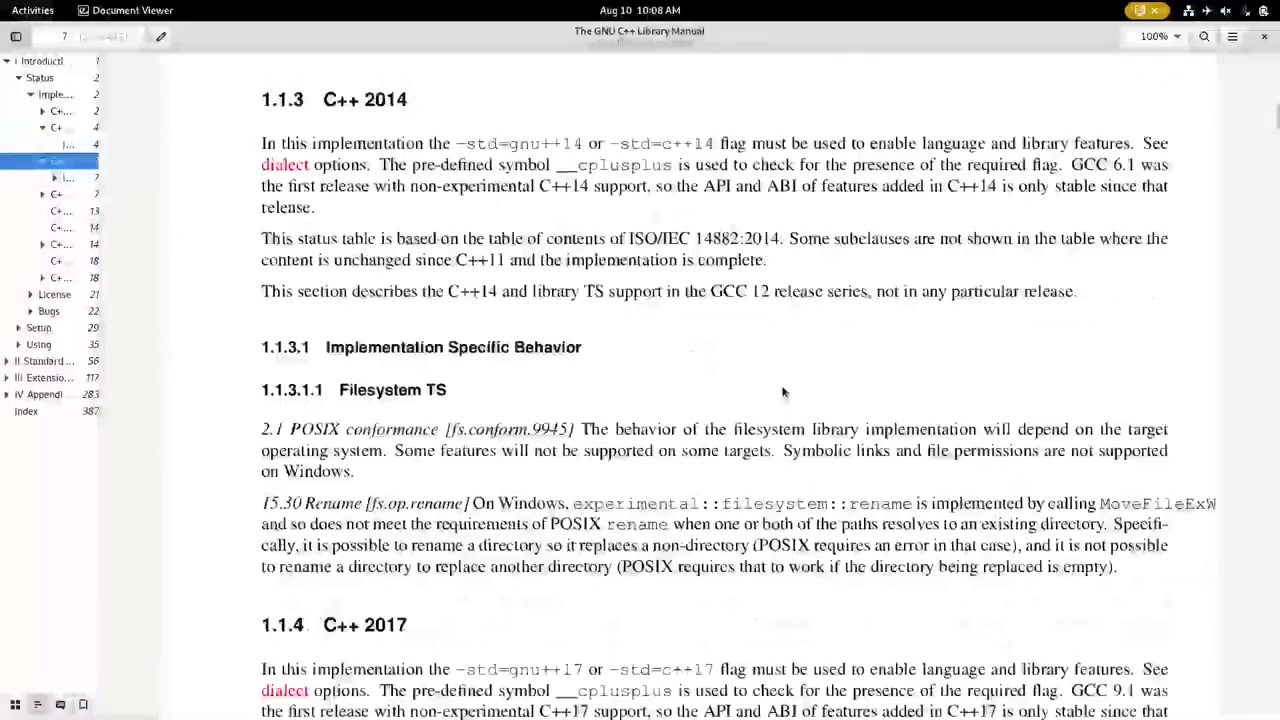
scroll(783, 392, "down", 8)
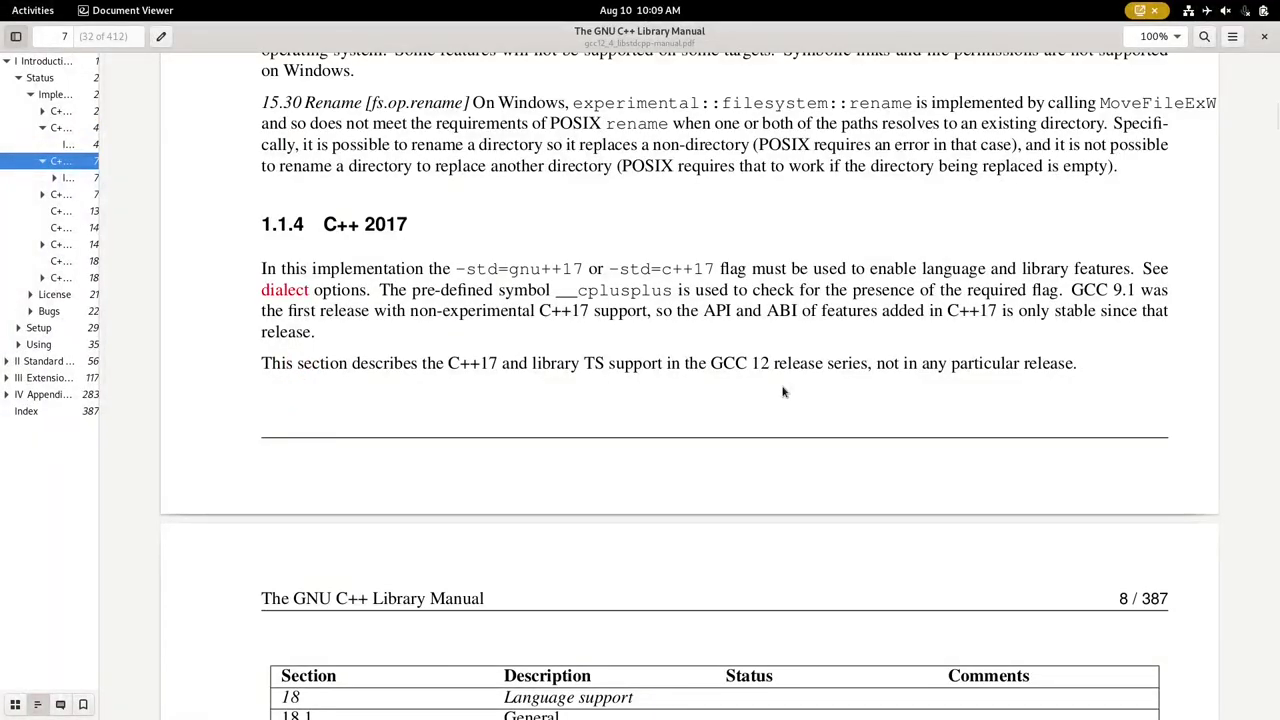
scroll(783, 392, "down", 15)
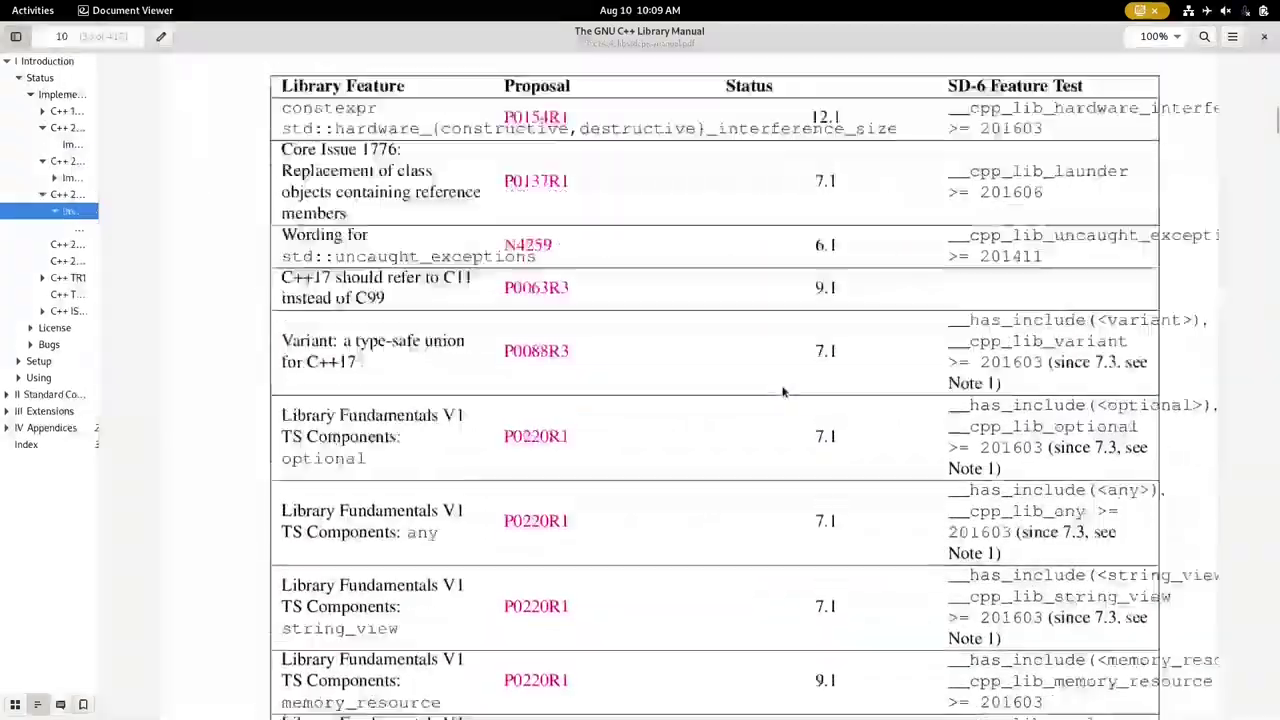
scroll(1134, 214, "up", 20)
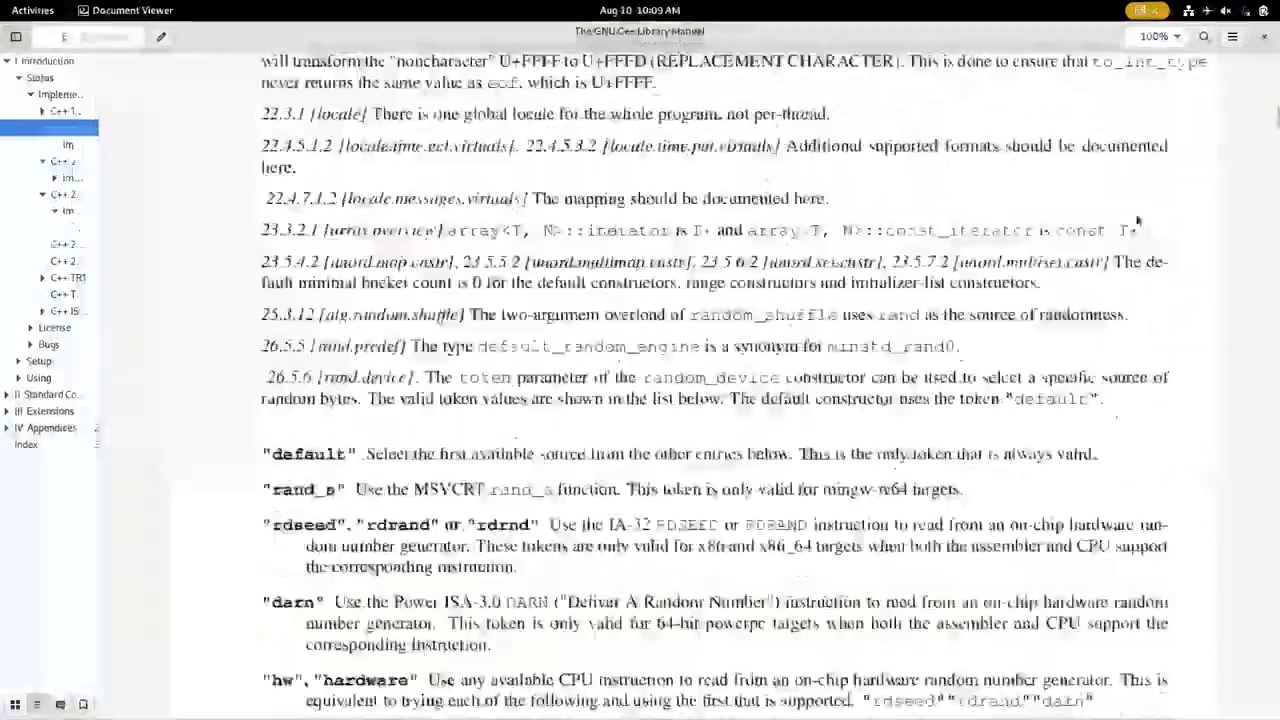
scroll(1137, 217, "up", 20)
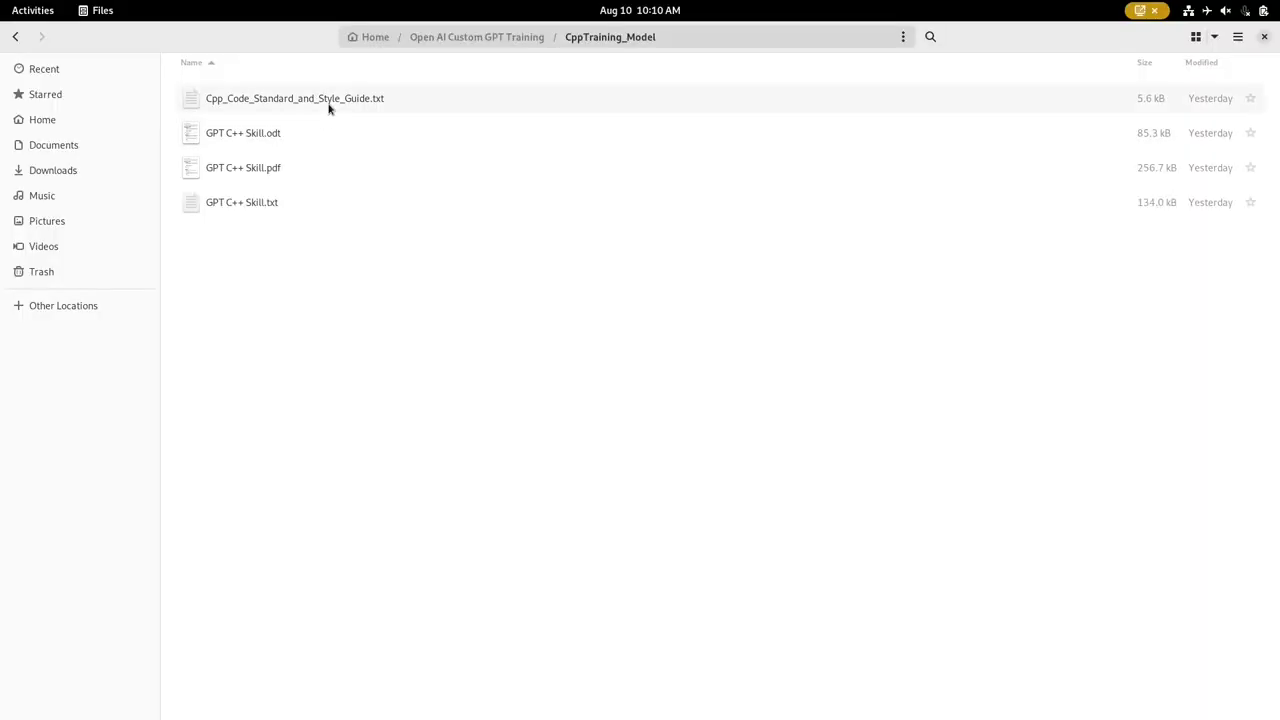
Step: Open Cpp_Code_Standard_and_Style_Guide.txt from the CppTraining_Model folder, skim it to the end and close it
double_click(328, 104)
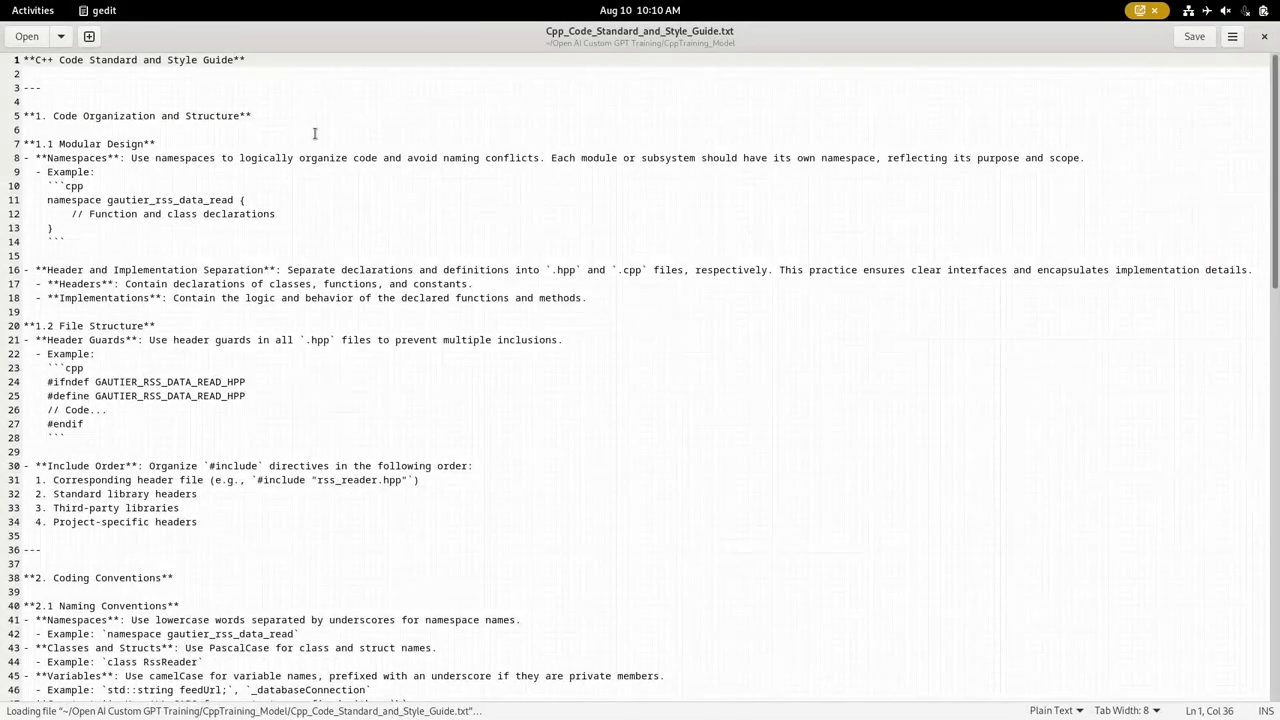
scroll(722, 338, "down", 20)
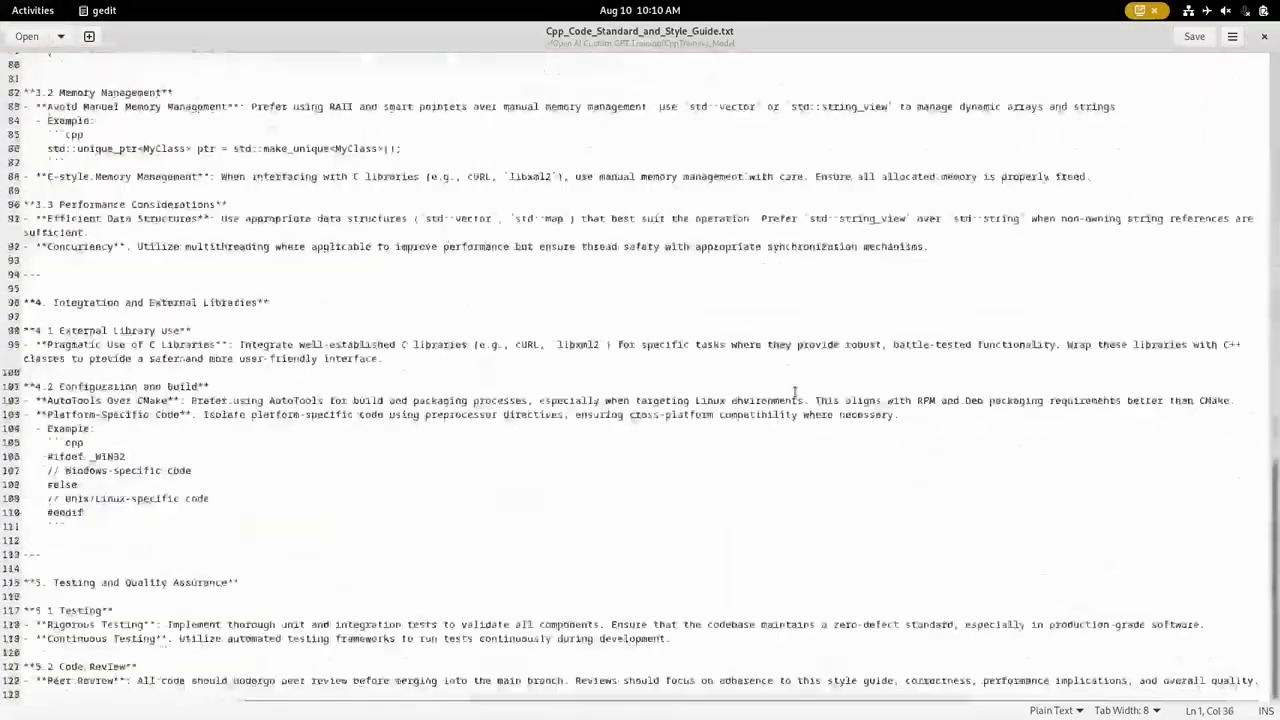
scroll(795, 392, "up", 20)
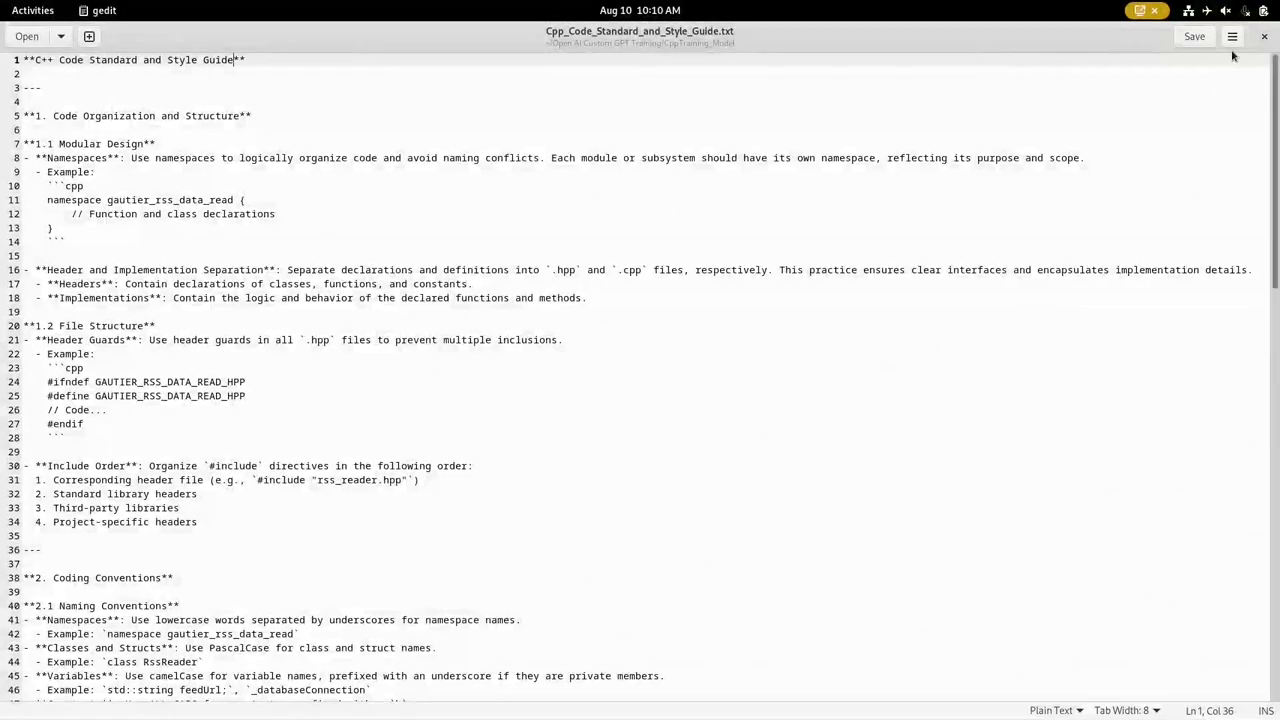
left_click(1262, 38)
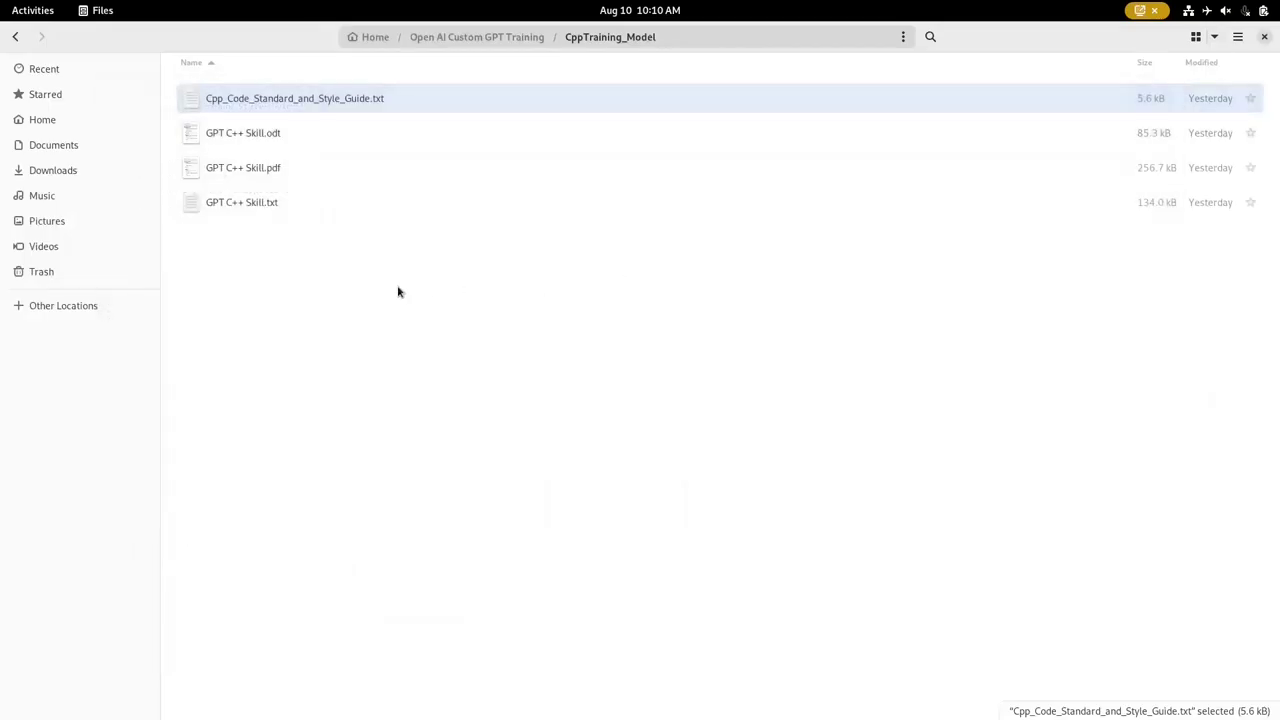
Step: Open GPT C++ Skill.pdf and view the C++ Core Guidelines key aspects and the Structure of the Guidelines section
double_click(227, 170)
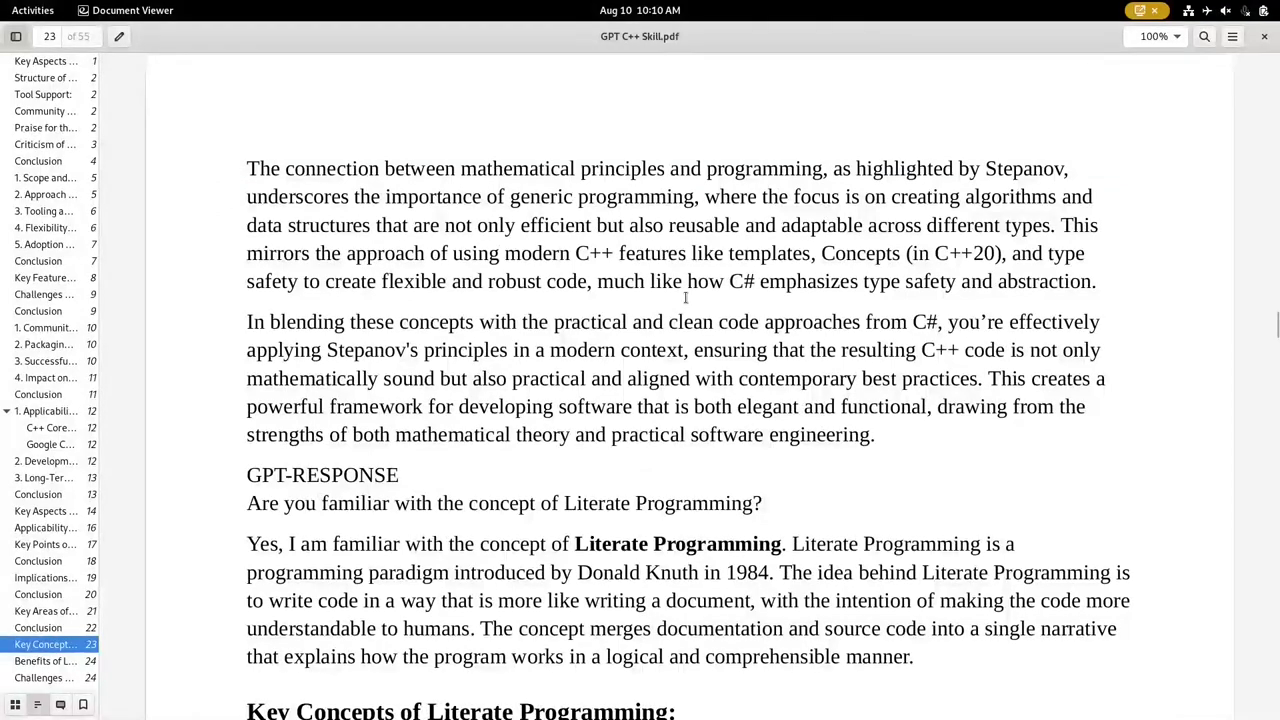
left_click(60, 68)
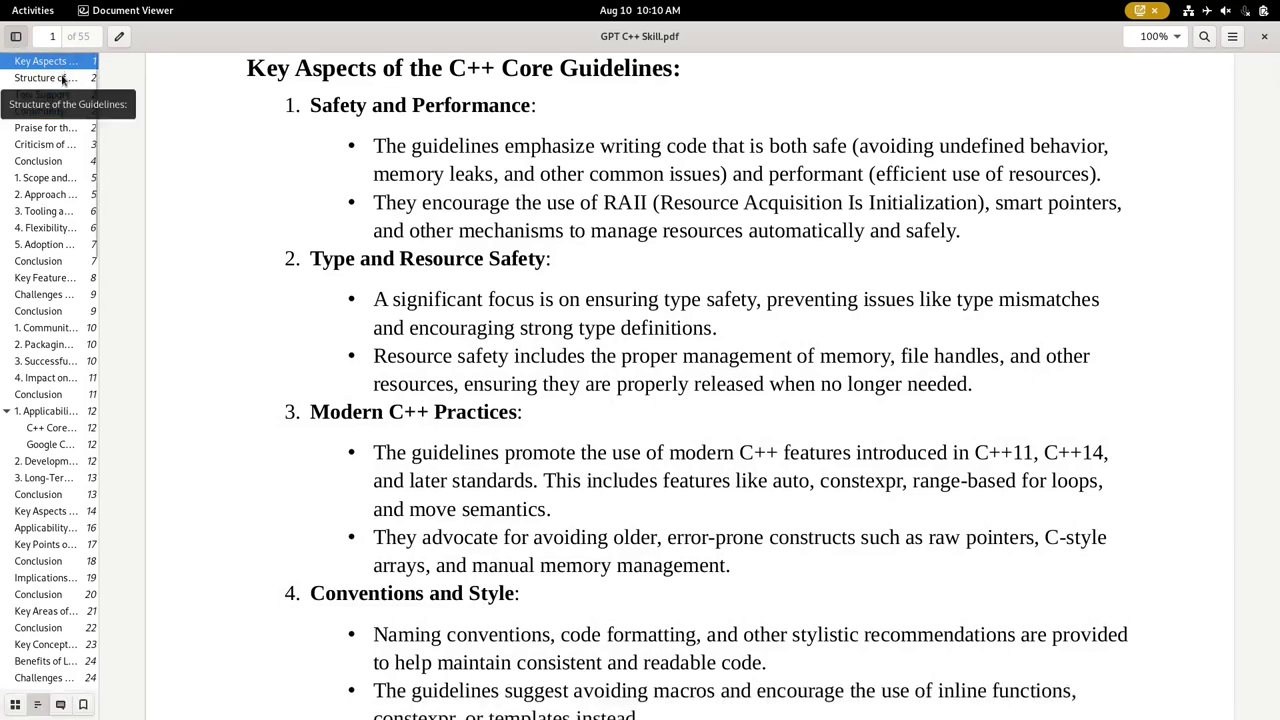
left_click(62, 80)
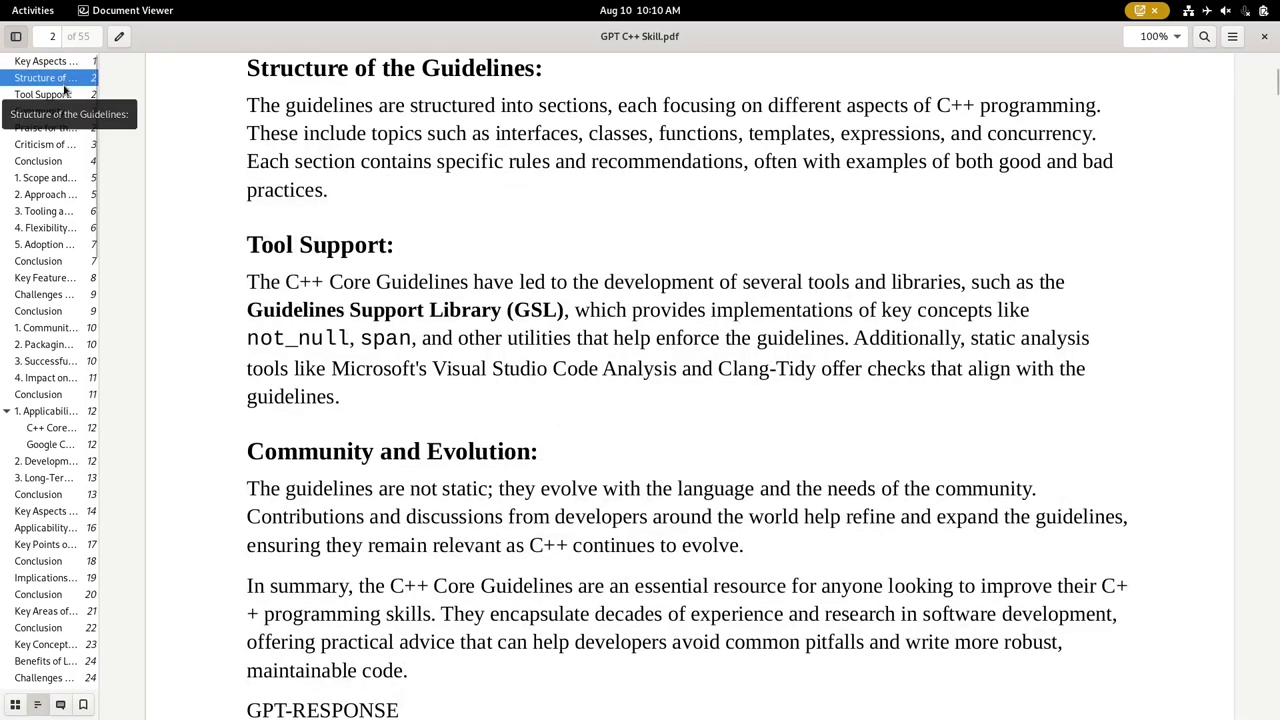
Step: View the Key Takeaways and Key Insights from the Review sections in GPT C++ Skill.pdf, read on from there, and close the document
scroll(68, 483, "down", 5)
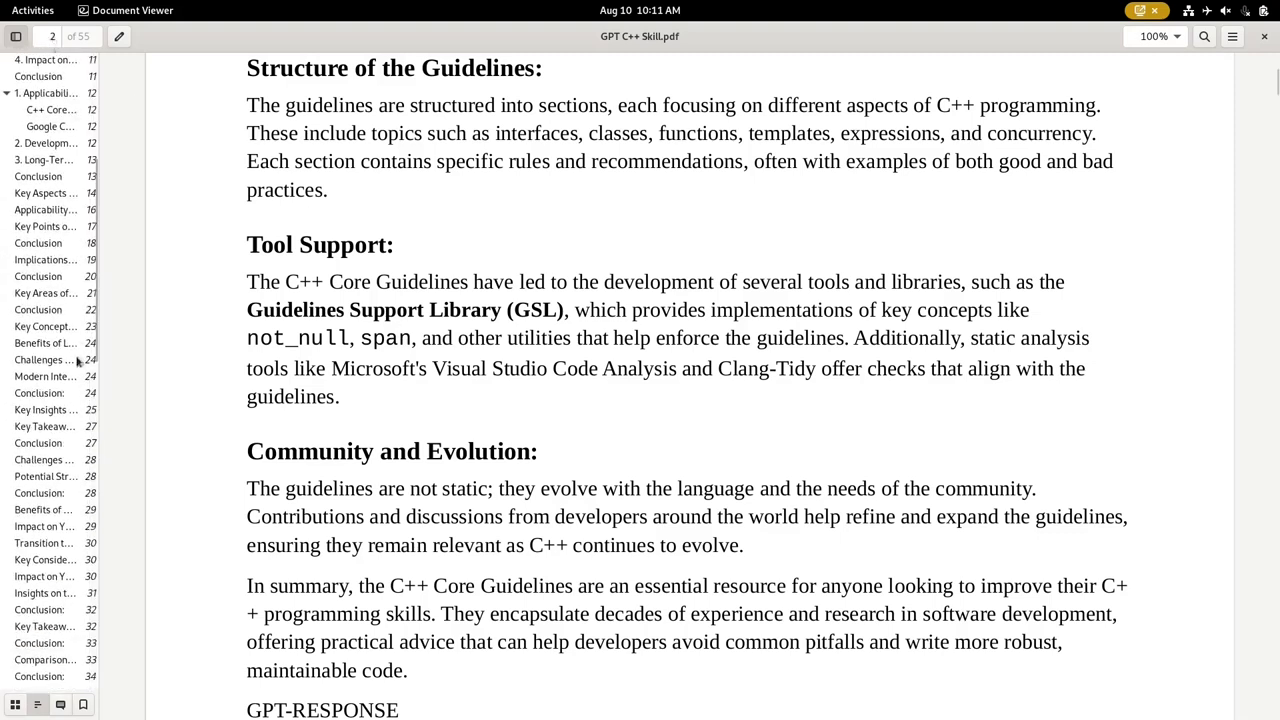
scroll(70, 515, "down", 2)
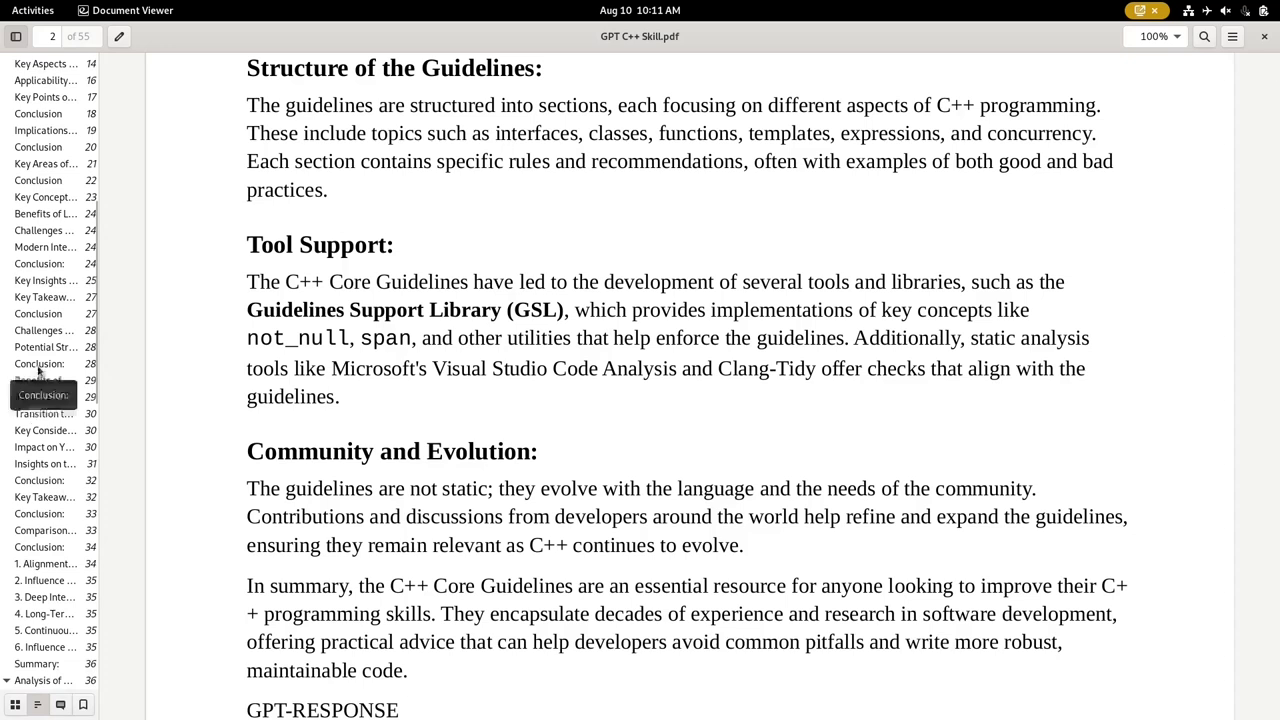
left_click(43, 302)
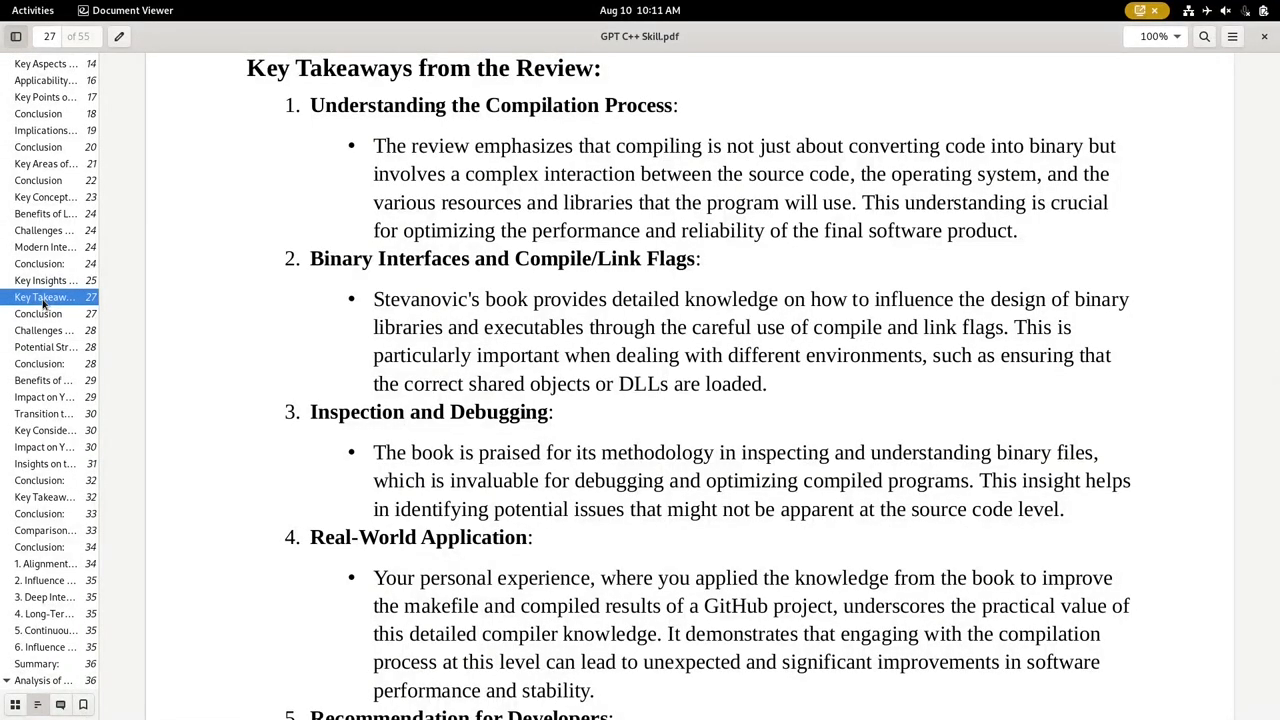
left_click(50, 283)
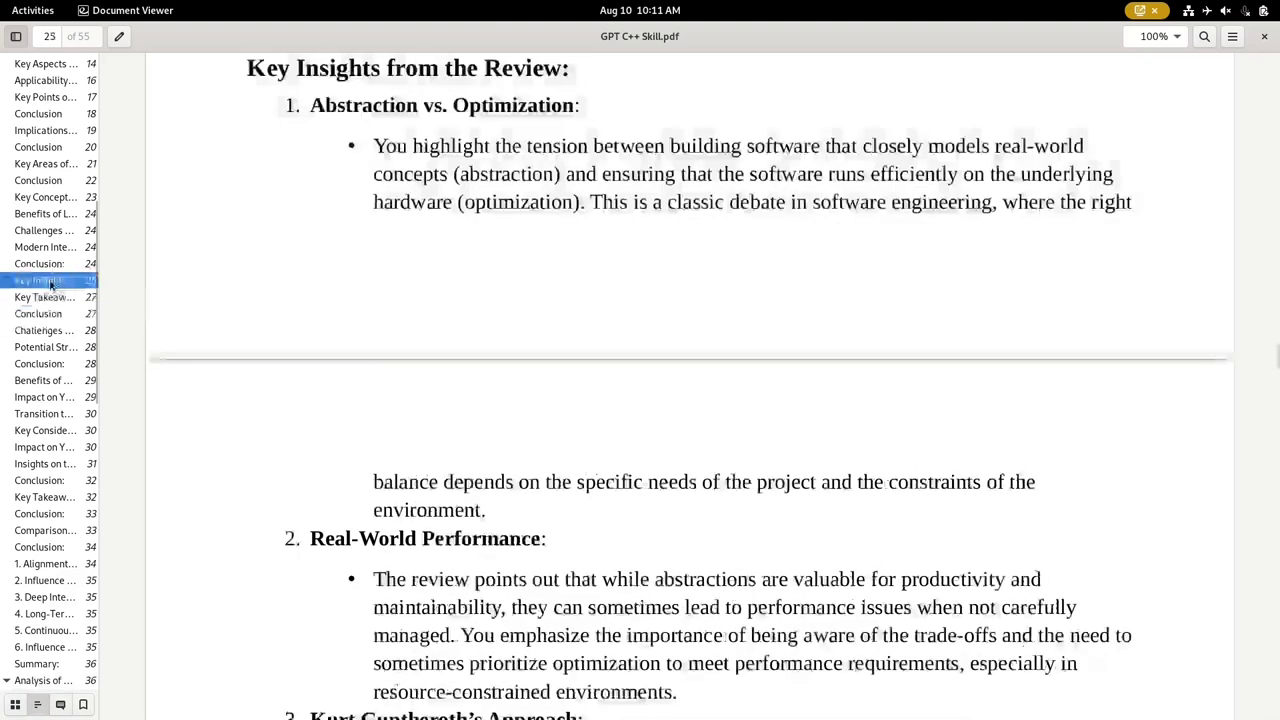
scroll(321, 371, "down", 6)
scroll(321, 371, "down", 6)
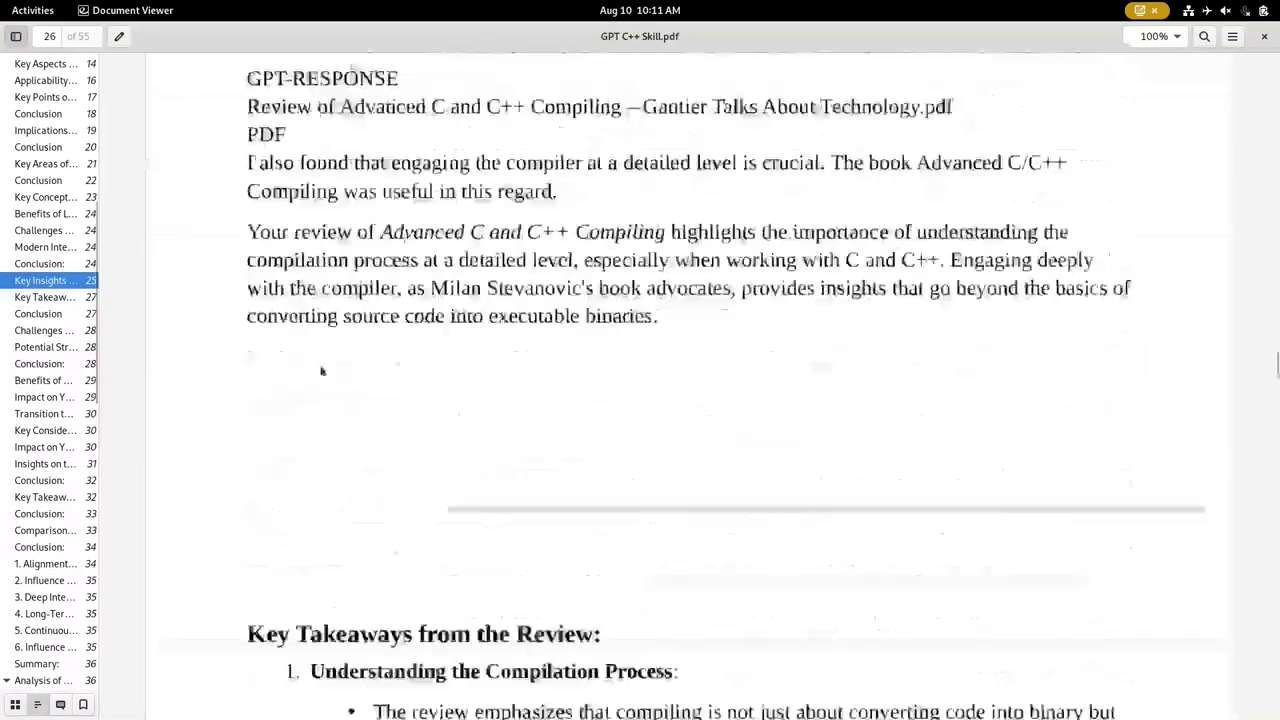
scroll(321, 371, "up", 1)
scroll(321, 371, "down", 4)
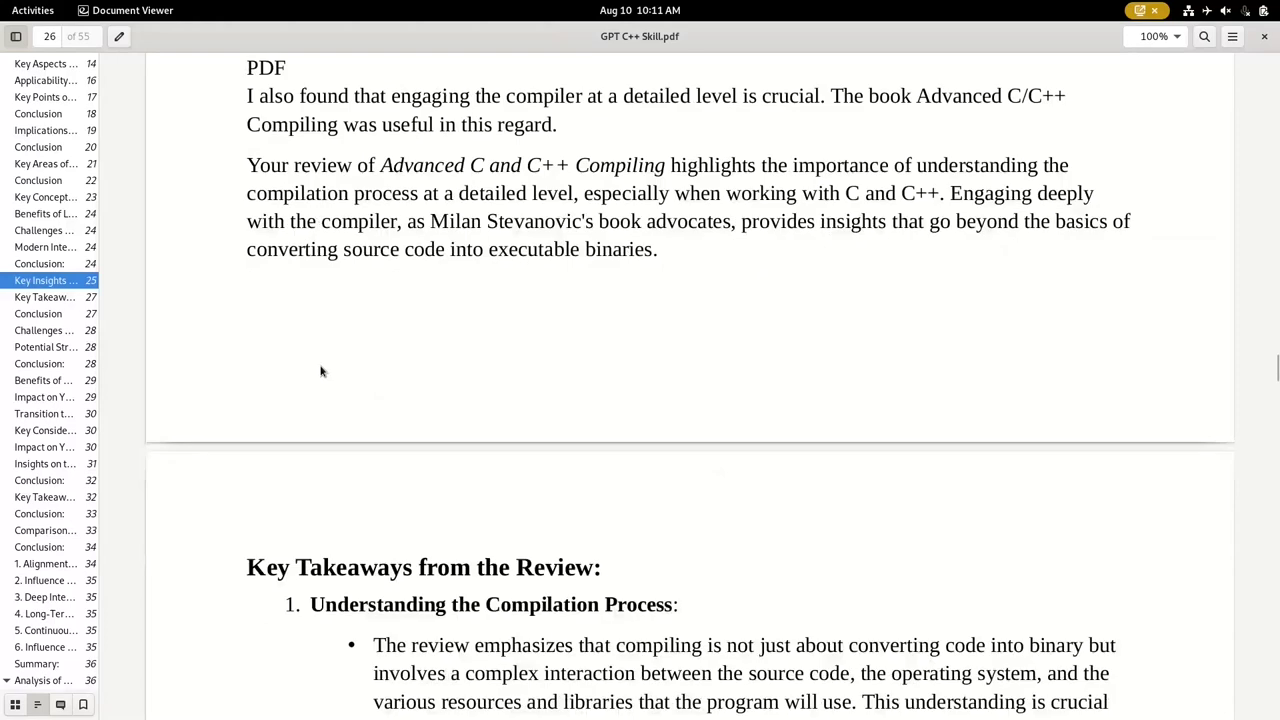
left_click(1263, 38)
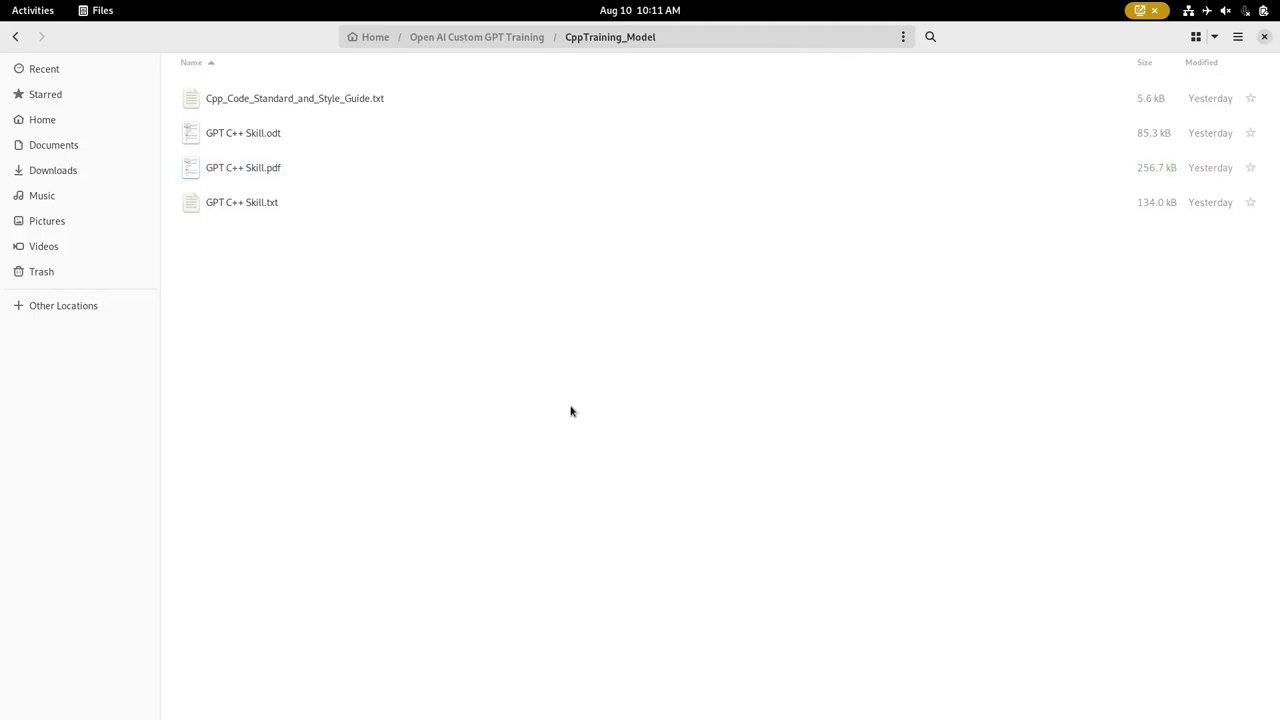
Step: Open the Review of Advanced C and C++ Compiling PDF from the CppDiscussionWithAI folder and maximize its window
left_click(484, 40)
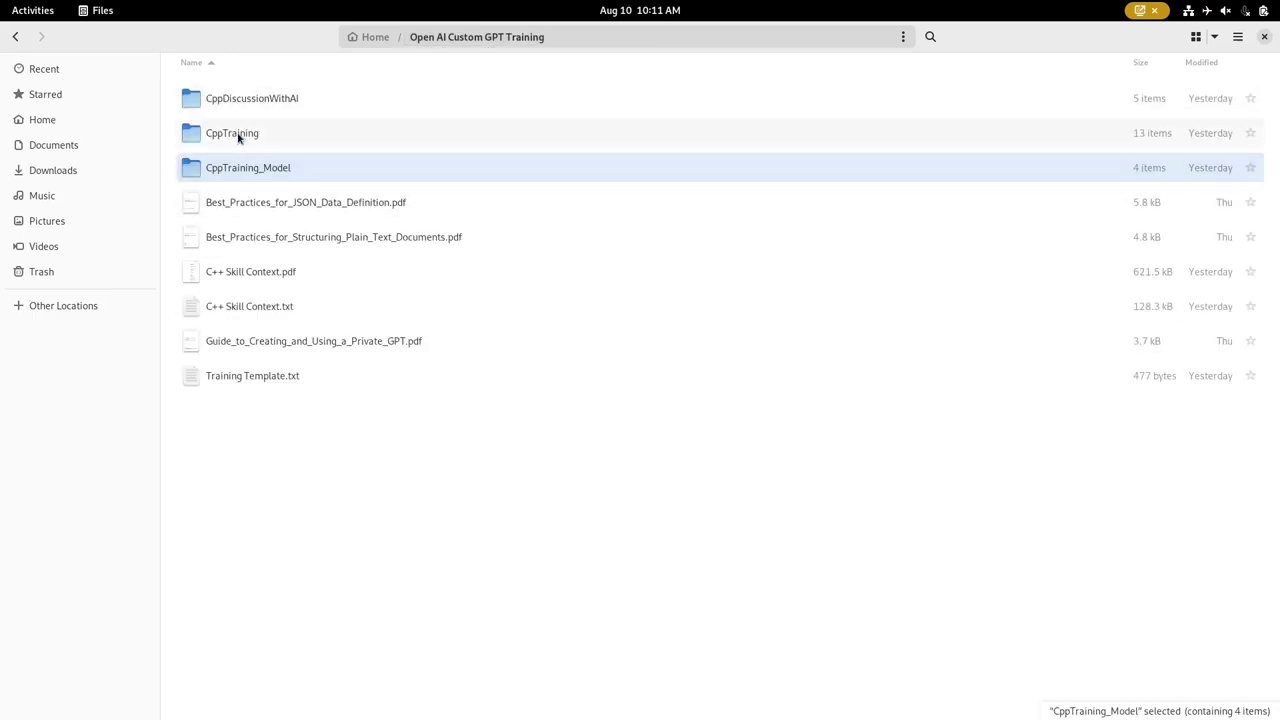
double_click(257, 100)
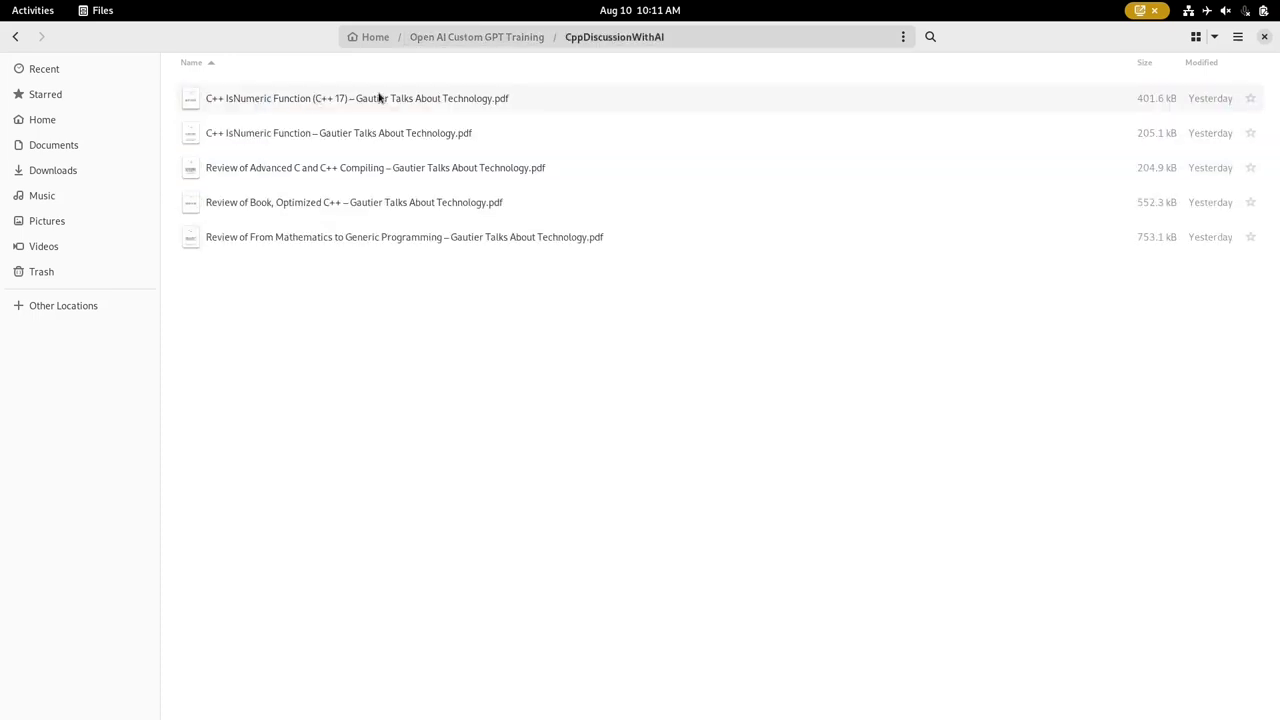
double_click(368, 174)
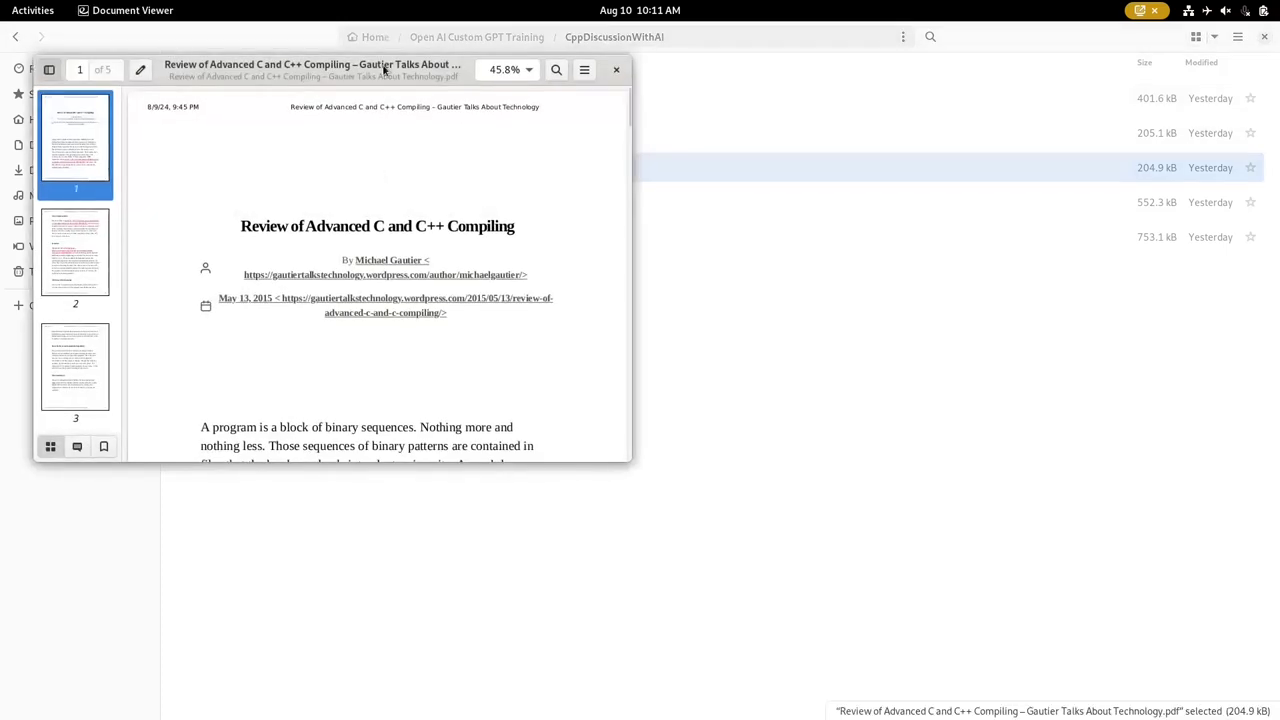
double_click(386, 77)
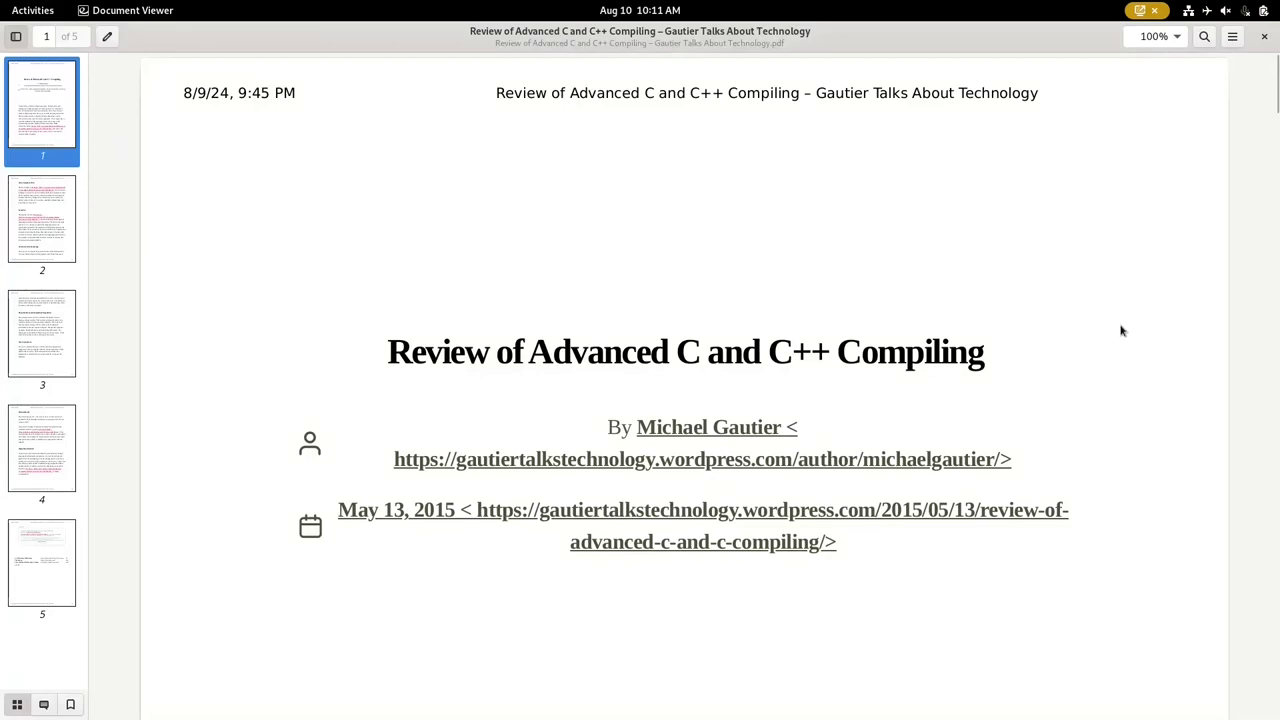
Step: Read through the compiling book review down to its Highly Recommended section and close the document
scroll(1126, 331, "down", 4)
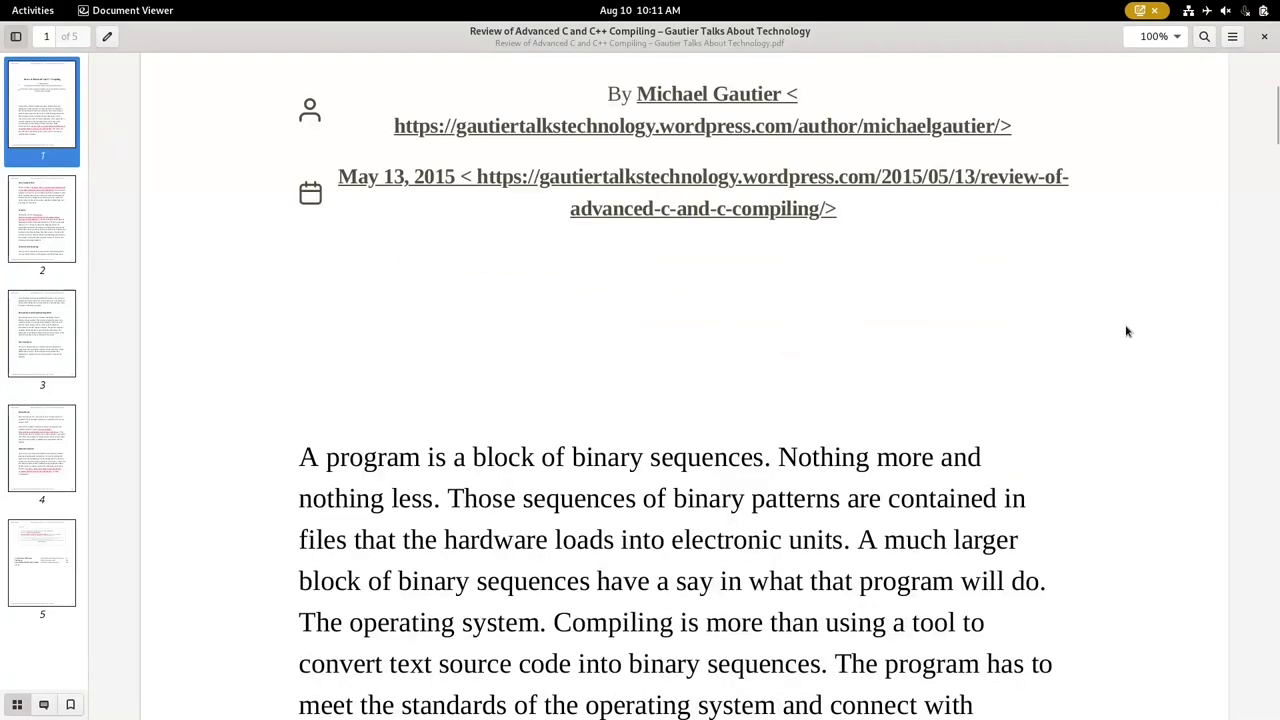
scroll(1126, 331, "down", 1)
scroll(1126, 331, "down", 4)
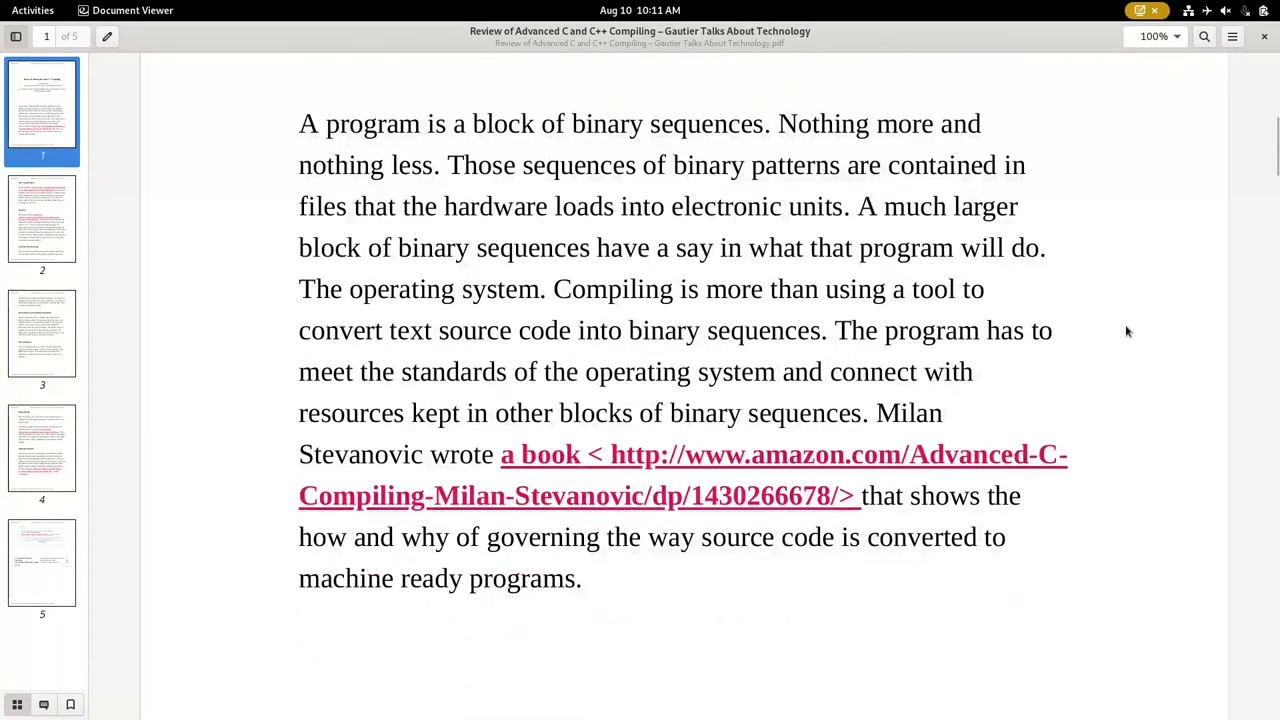
scroll(1126, 331, "down", 1)
scroll(1126, 331, "down", 15)
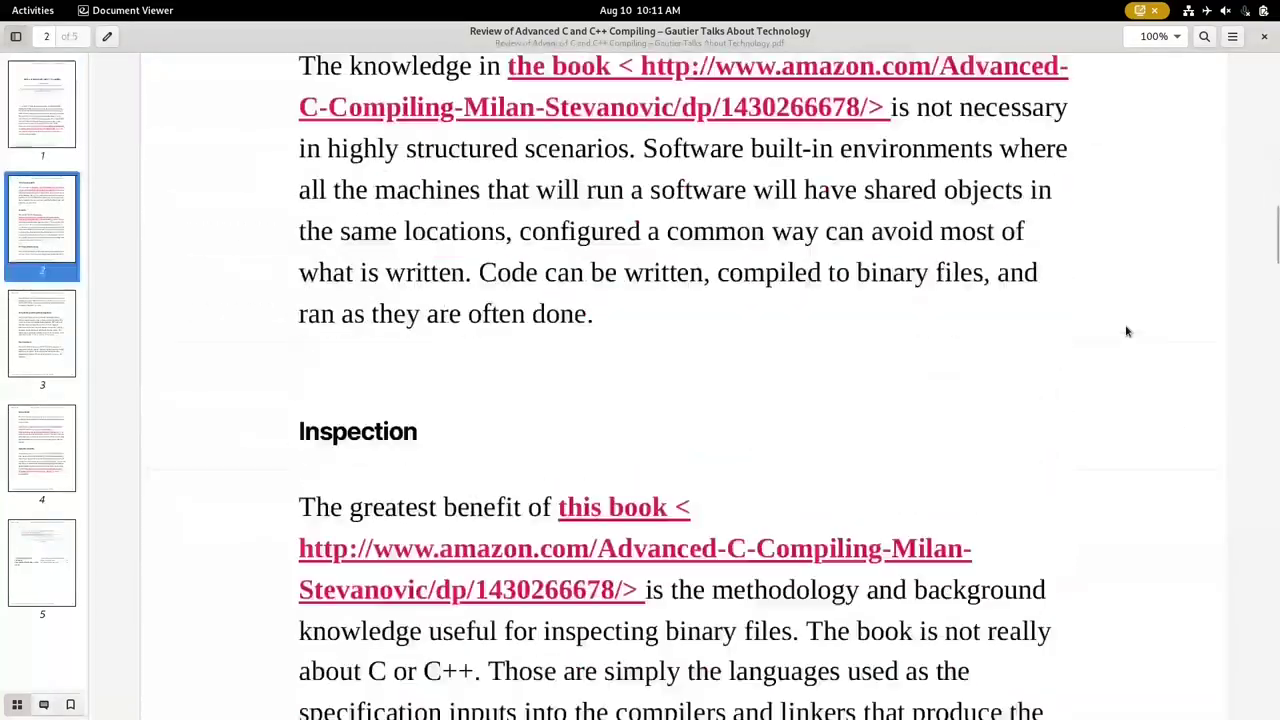
scroll(1126, 331, "down", 18)
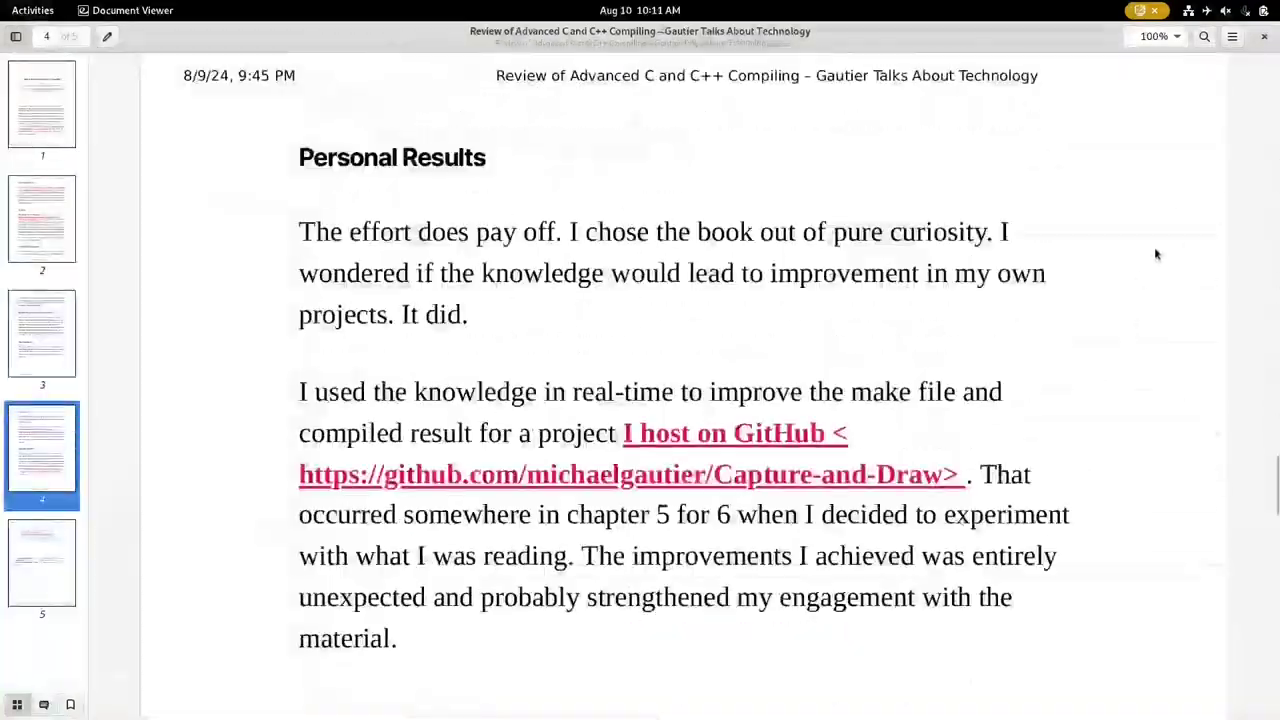
scroll(1158, 337, "down", 8)
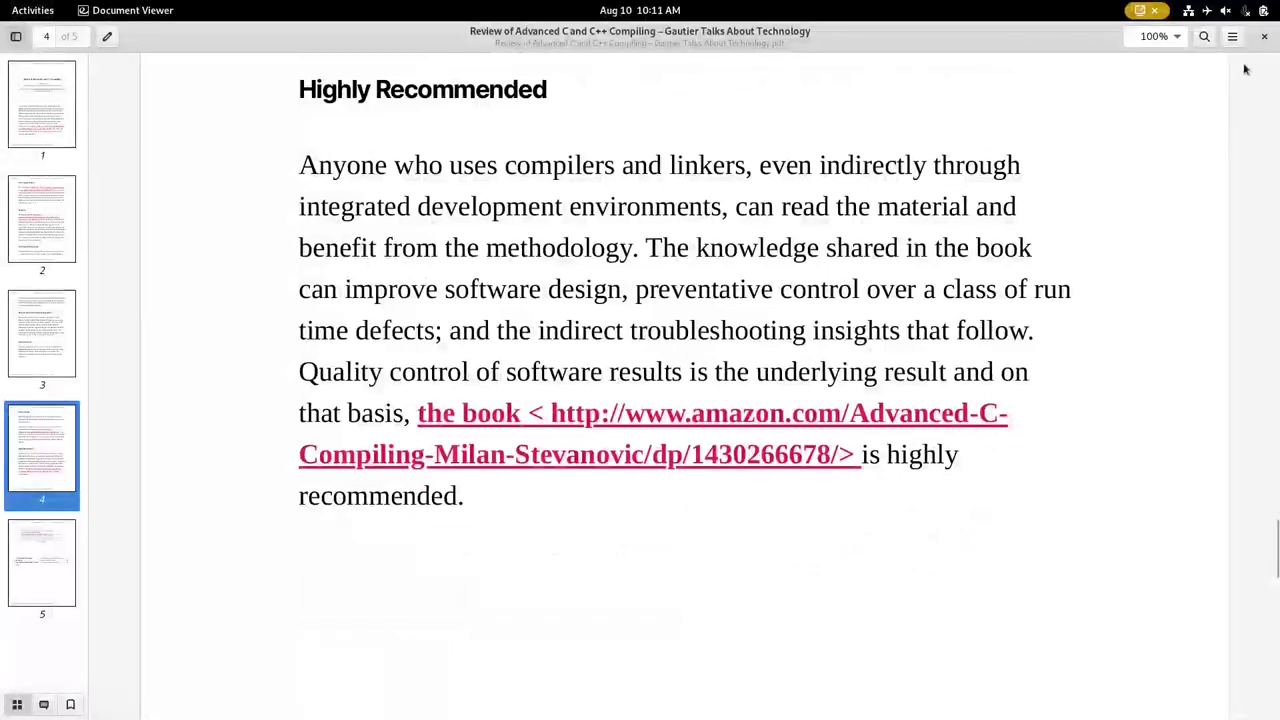
left_click(1265, 40)
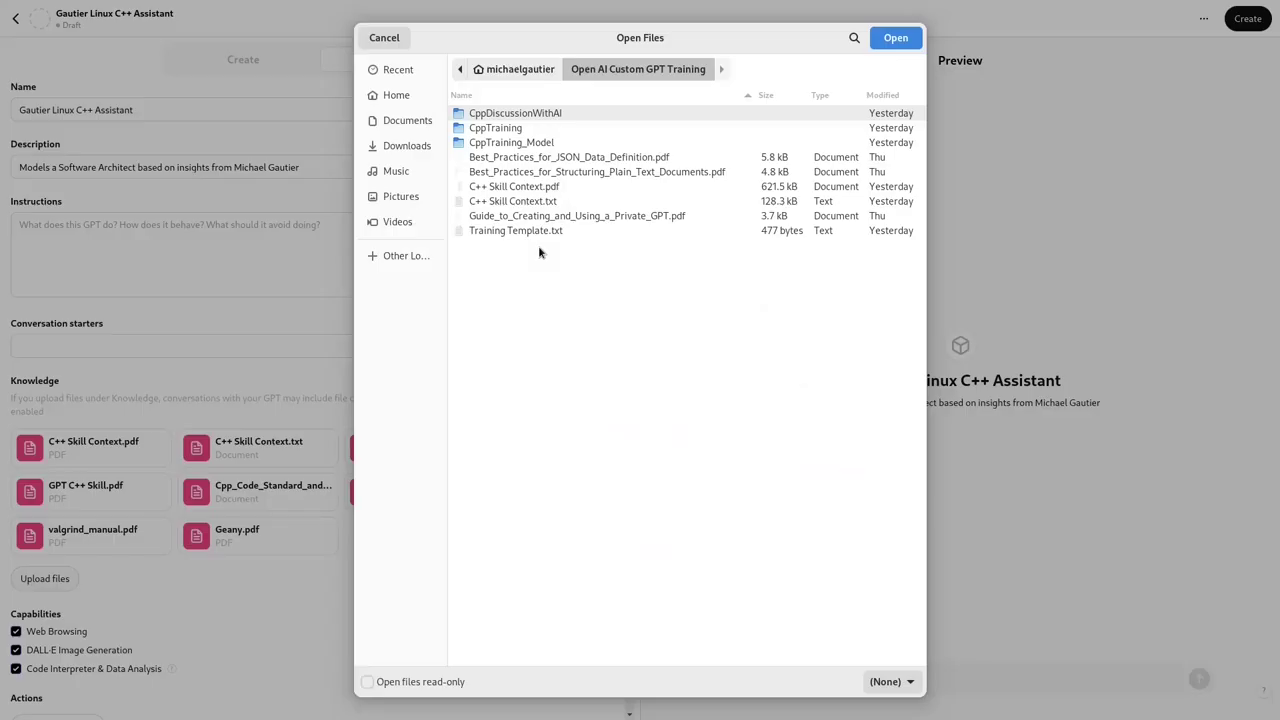
Step: Upload autoconf.pdf, automake.pdf and make.pdf from the CppTraining AutoTools folder as knowledge files
double_click(503, 135)
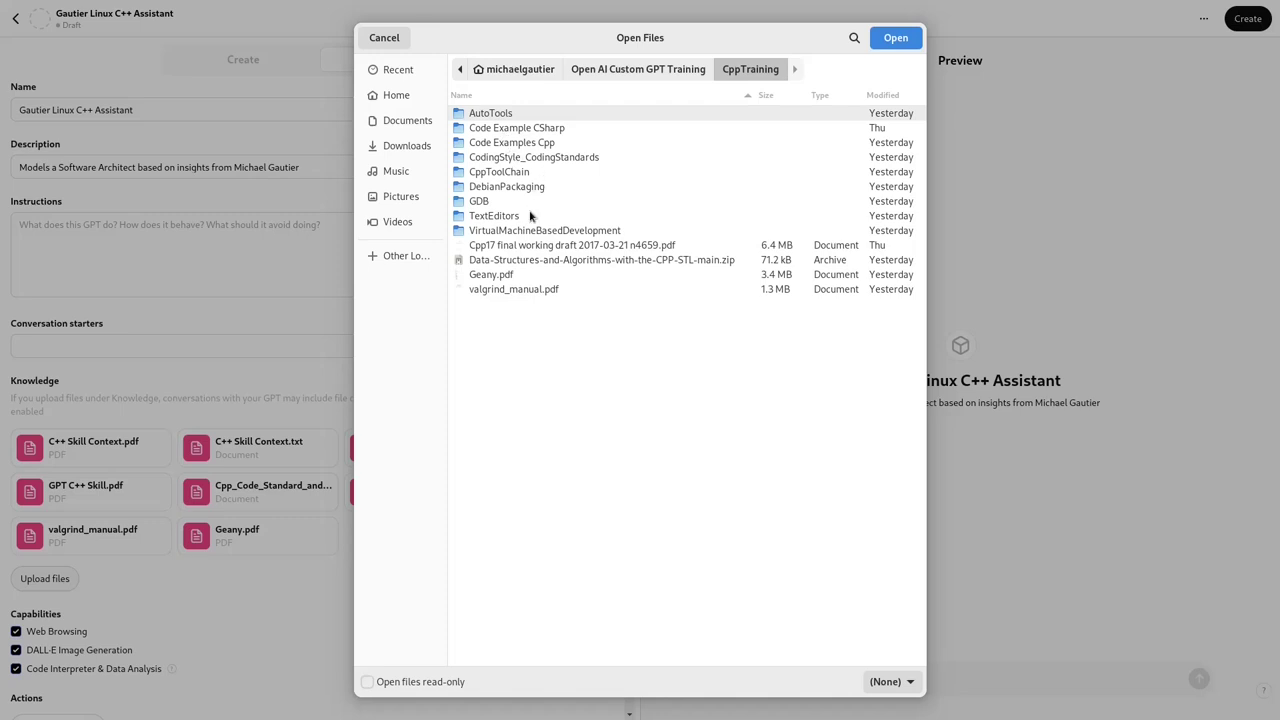
double_click(492, 114)
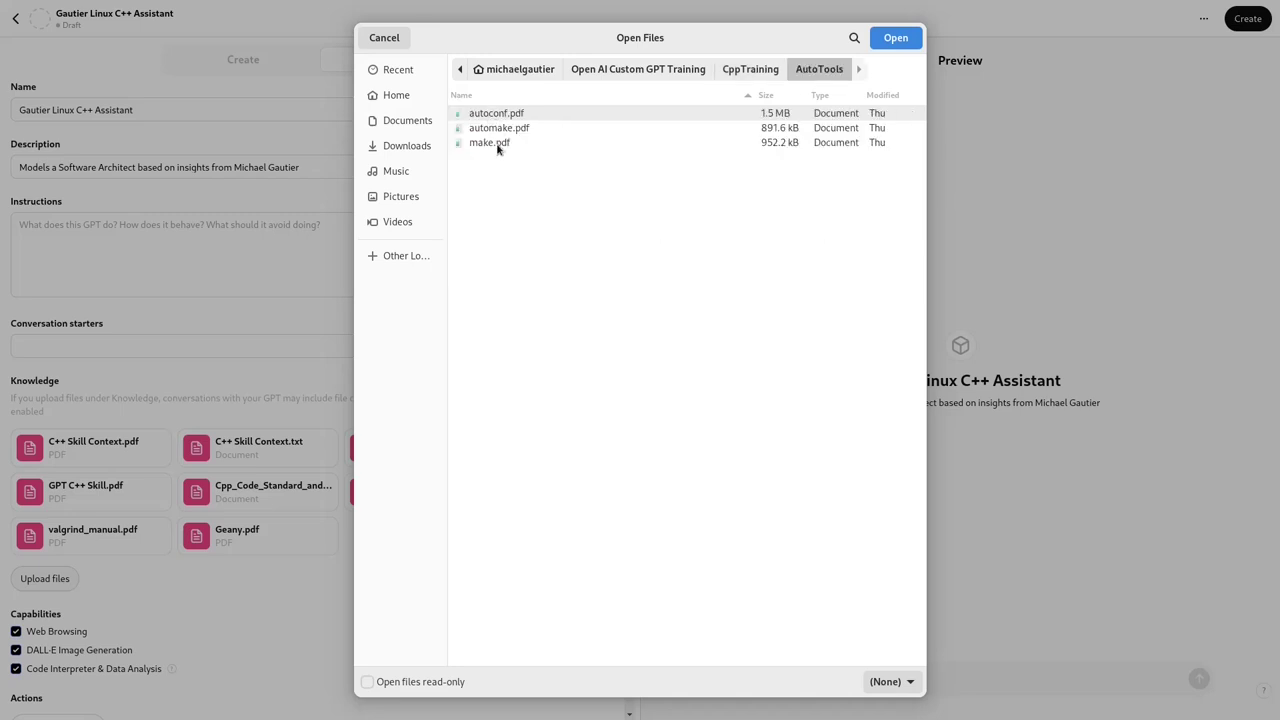
left_click(497, 145, "shift")
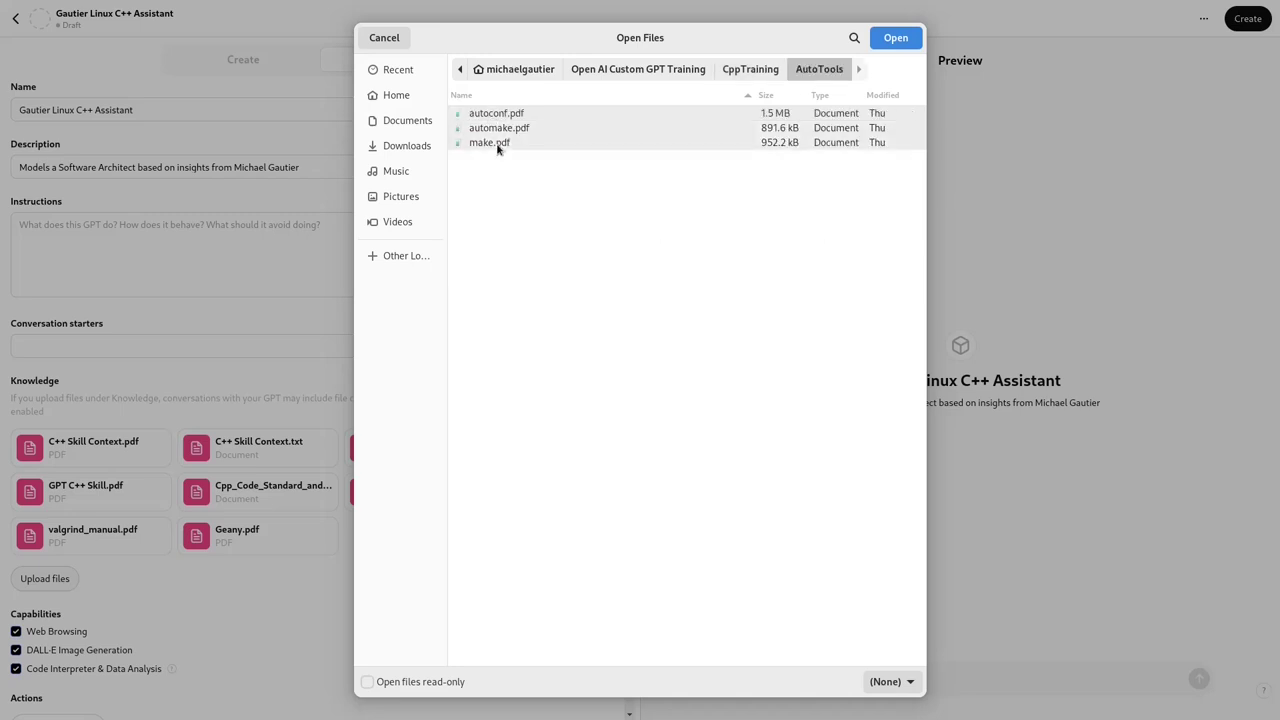
left_click(893, 43)
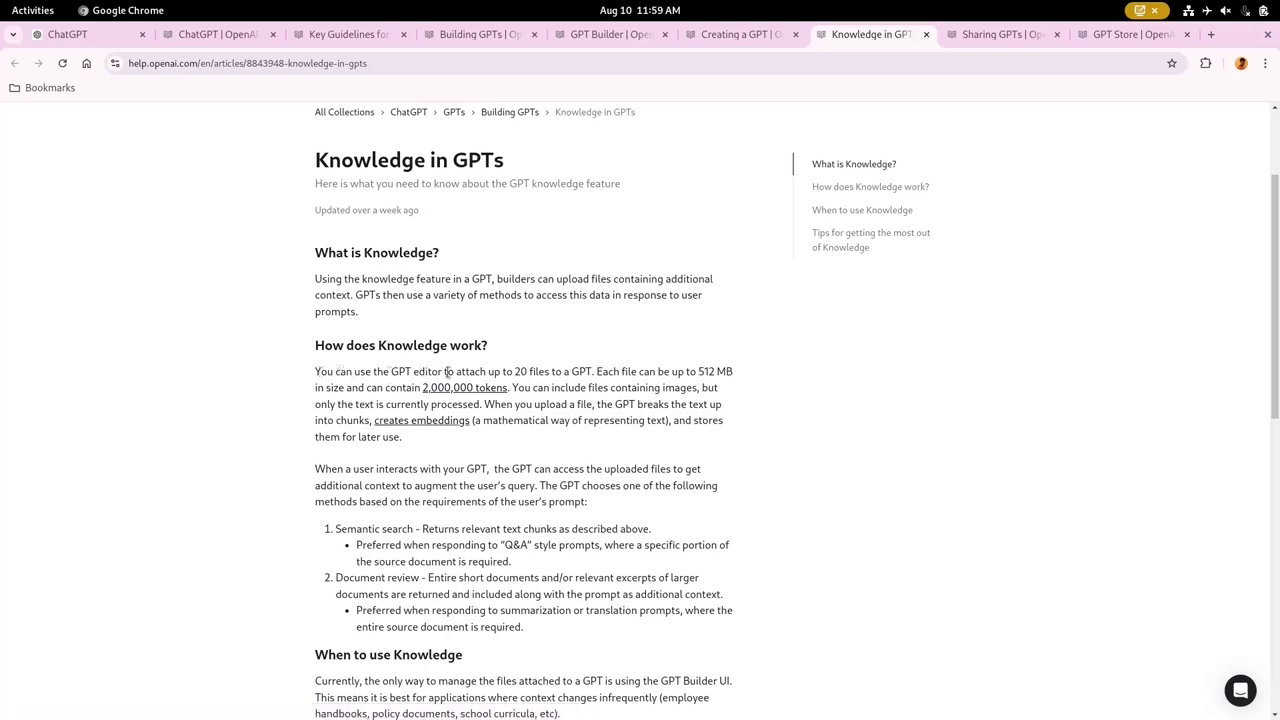
Step: Highlight "20 files to a GPT" in the Knowledge in GPTs article and look over the Creating a GPT article's creation steps
left_click_drag(516, 371, 591, 373)
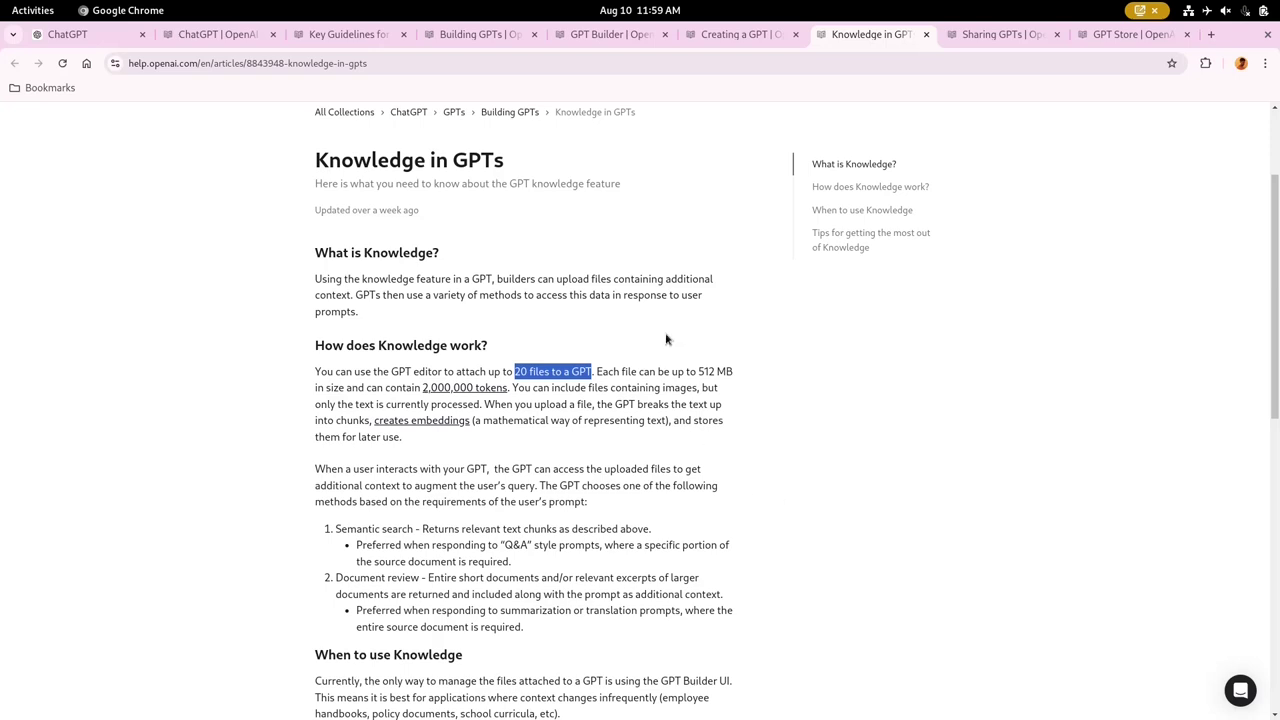
left_click(708, 42)
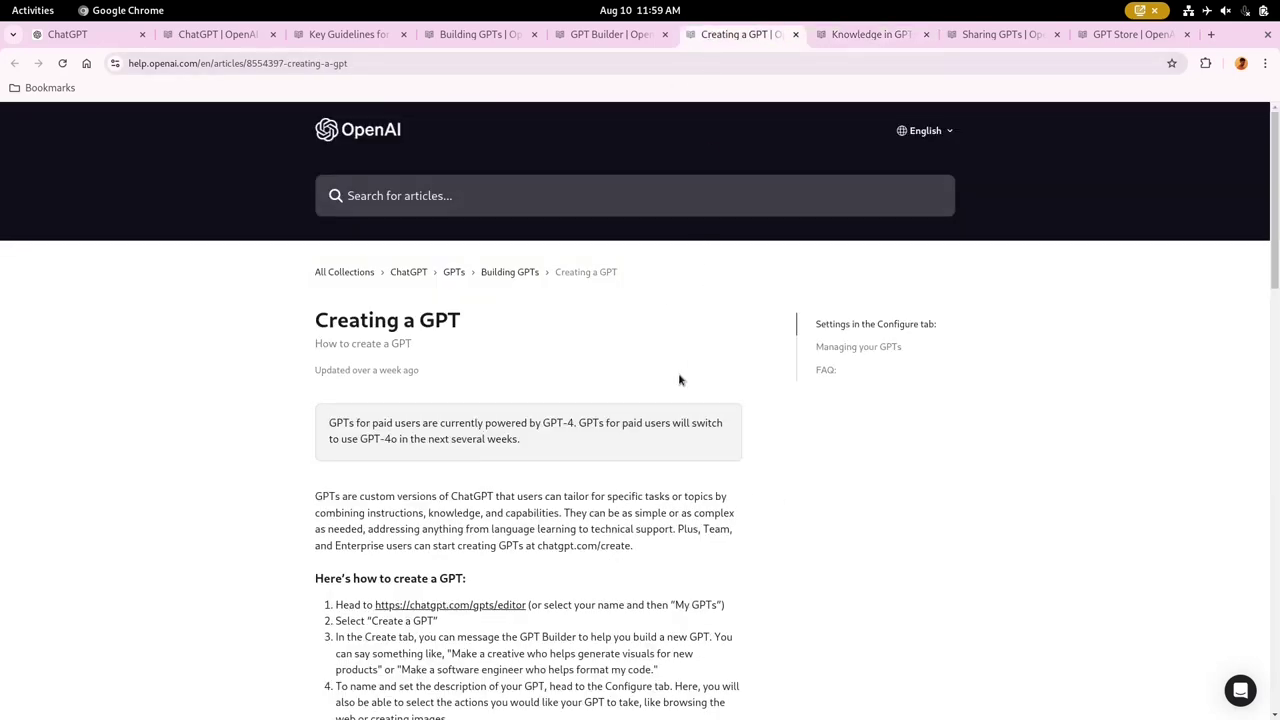
scroll(393, 472, "down", 3)
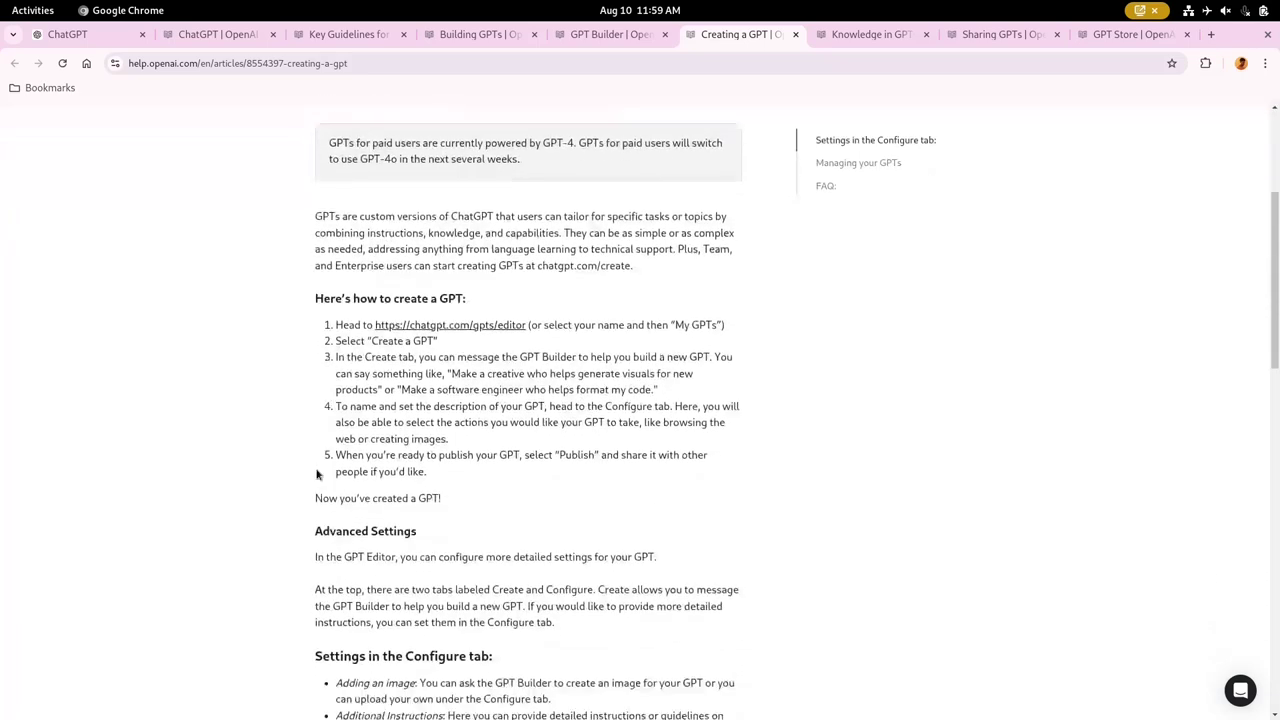
scroll(280, 400, "up", 5)
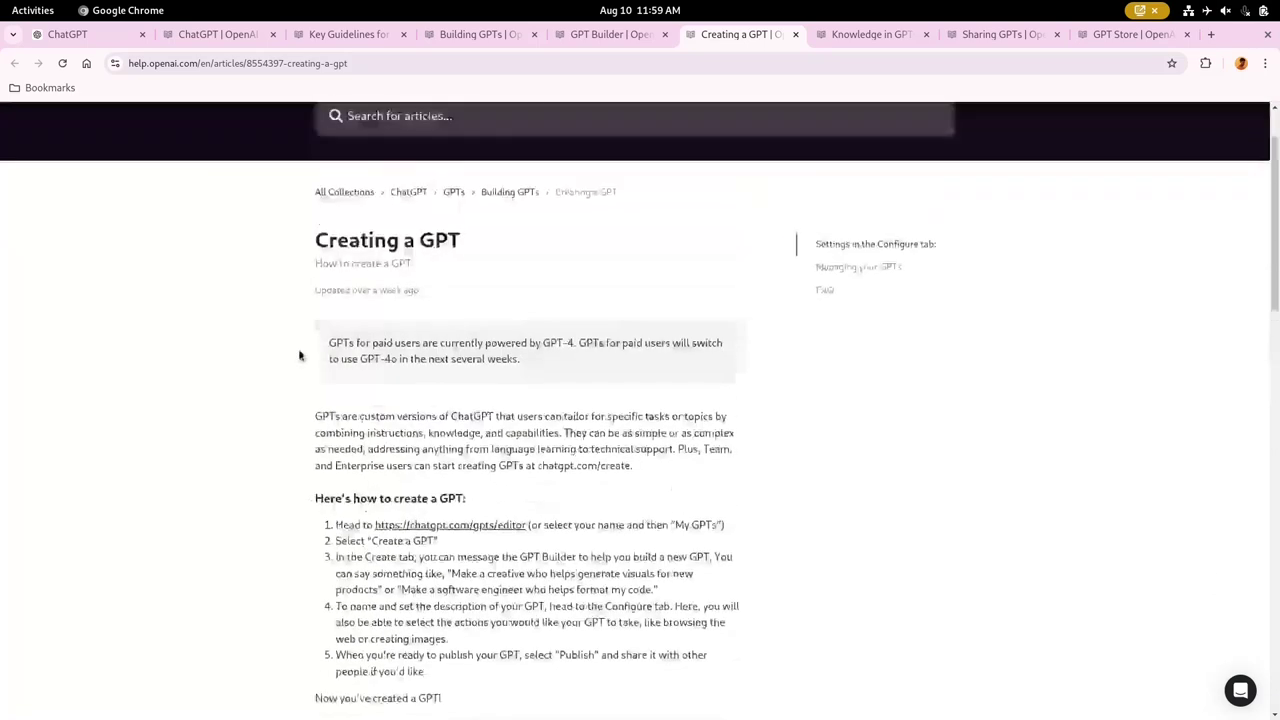
Step: Read through the GPT Builder help article, from its introduction to the Behind the scenes and Instructions sections
left_click(603, 40)
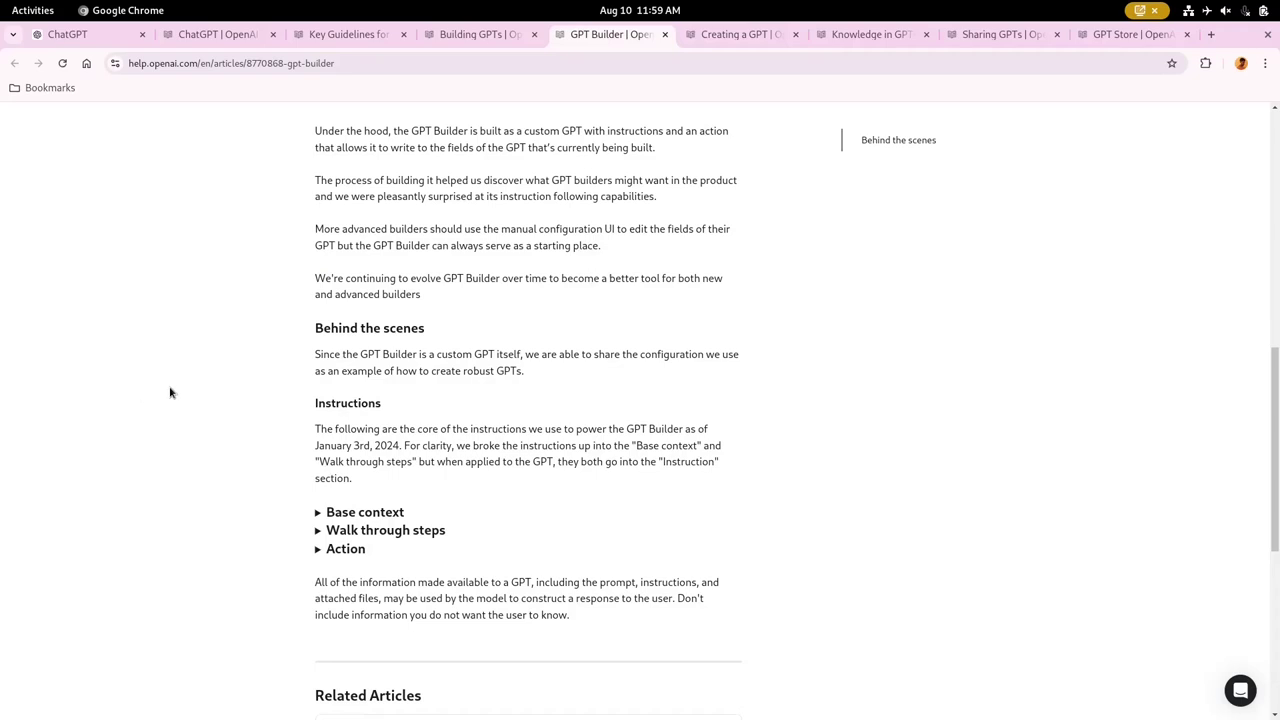
scroll(170, 393, "up", 4)
scroll(173, 396, "up", 3)
scroll(173, 396, "down", 1)
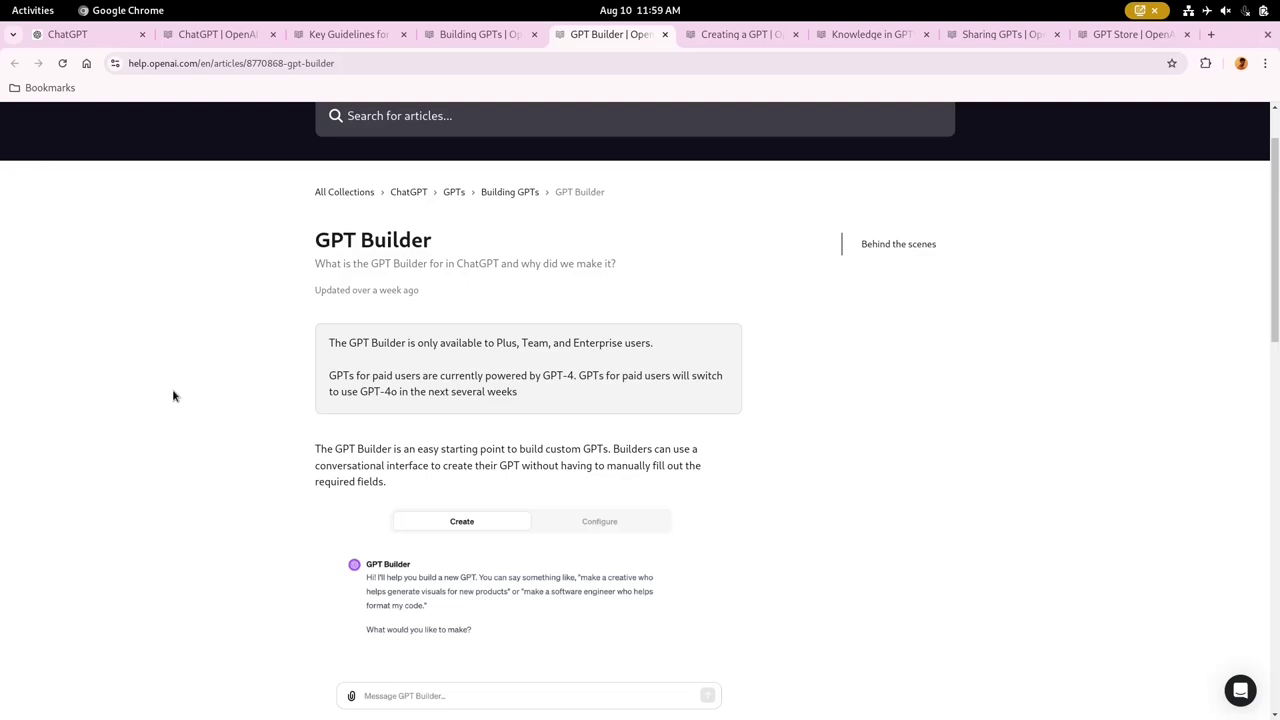
scroll(173, 396, "down", 5)
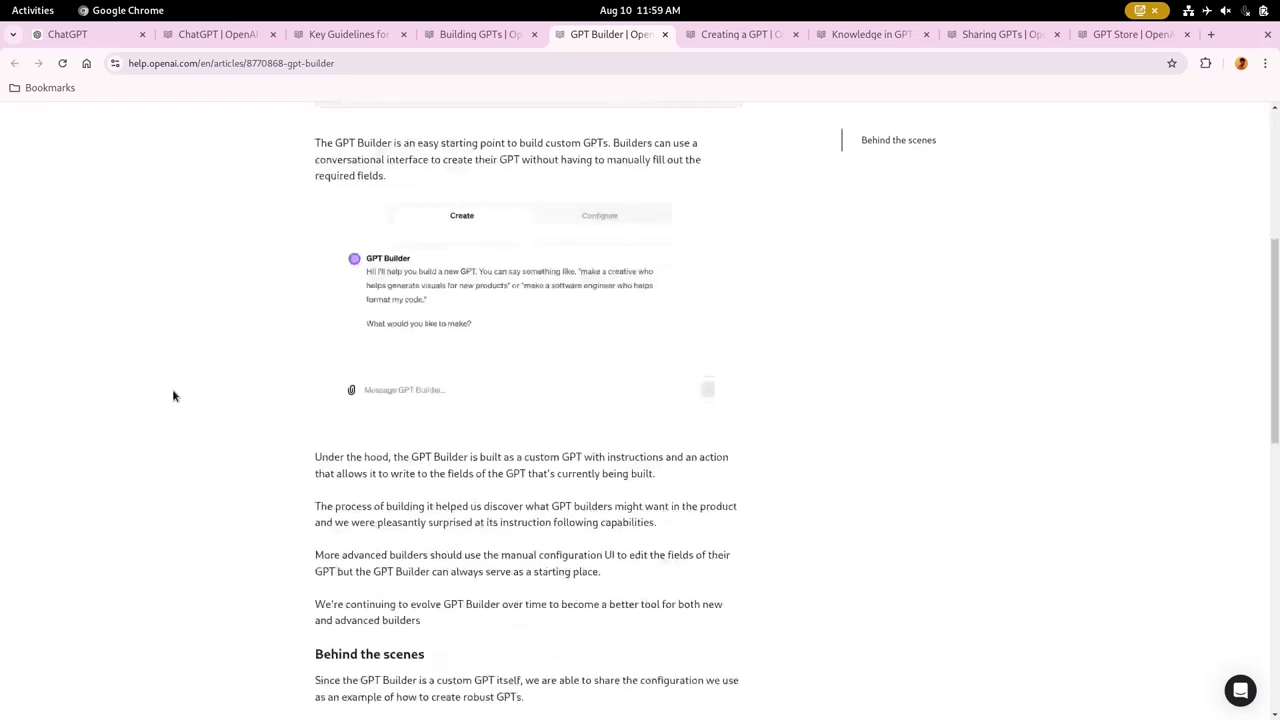
scroll(688, 421, "down", 3)
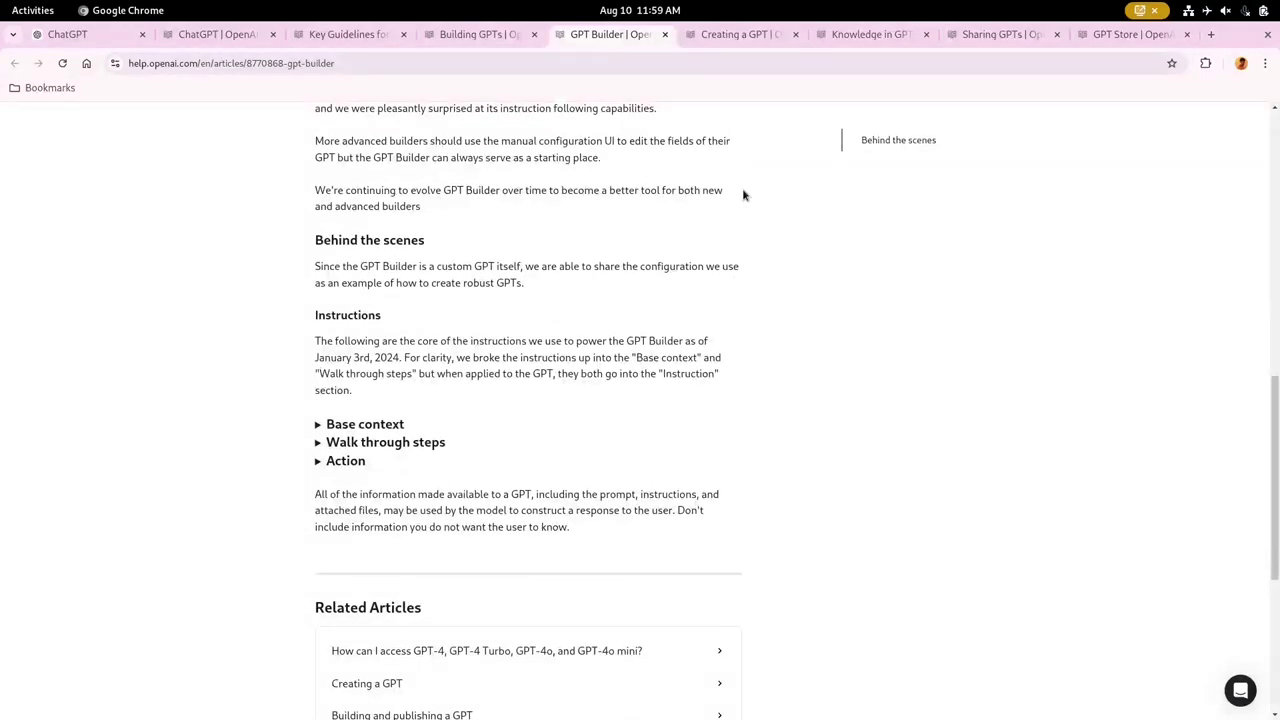
Step: Return to the Knowledge in GPTs article and read on through its Tips for getting the most out of Knowledge section
left_click(850, 36)
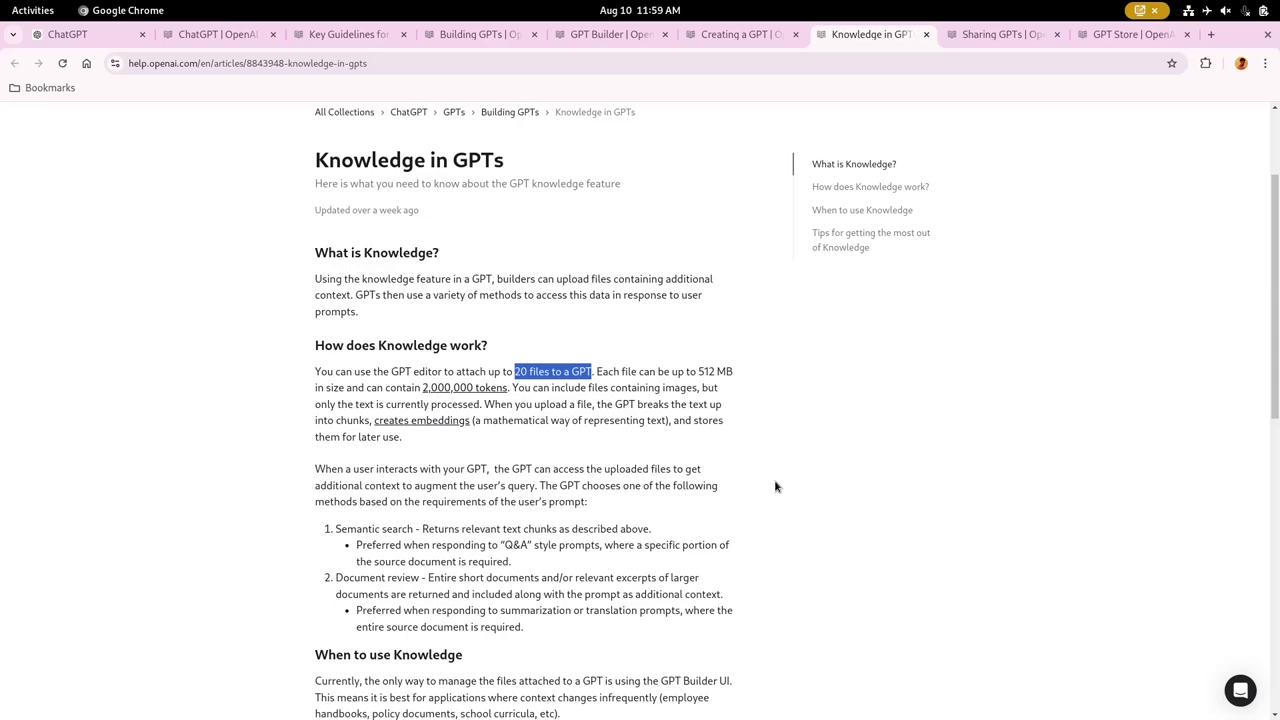
scroll(775, 486, "down", 3)
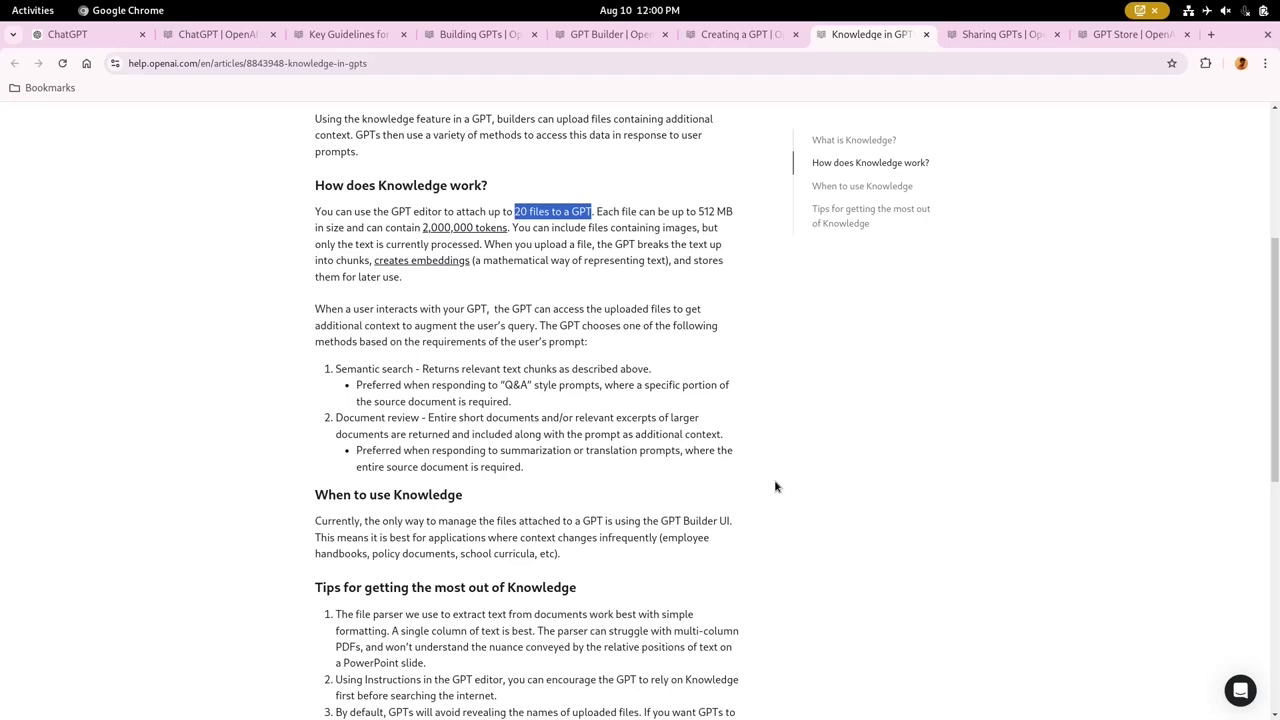
scroll(775, 487, "down", 2)
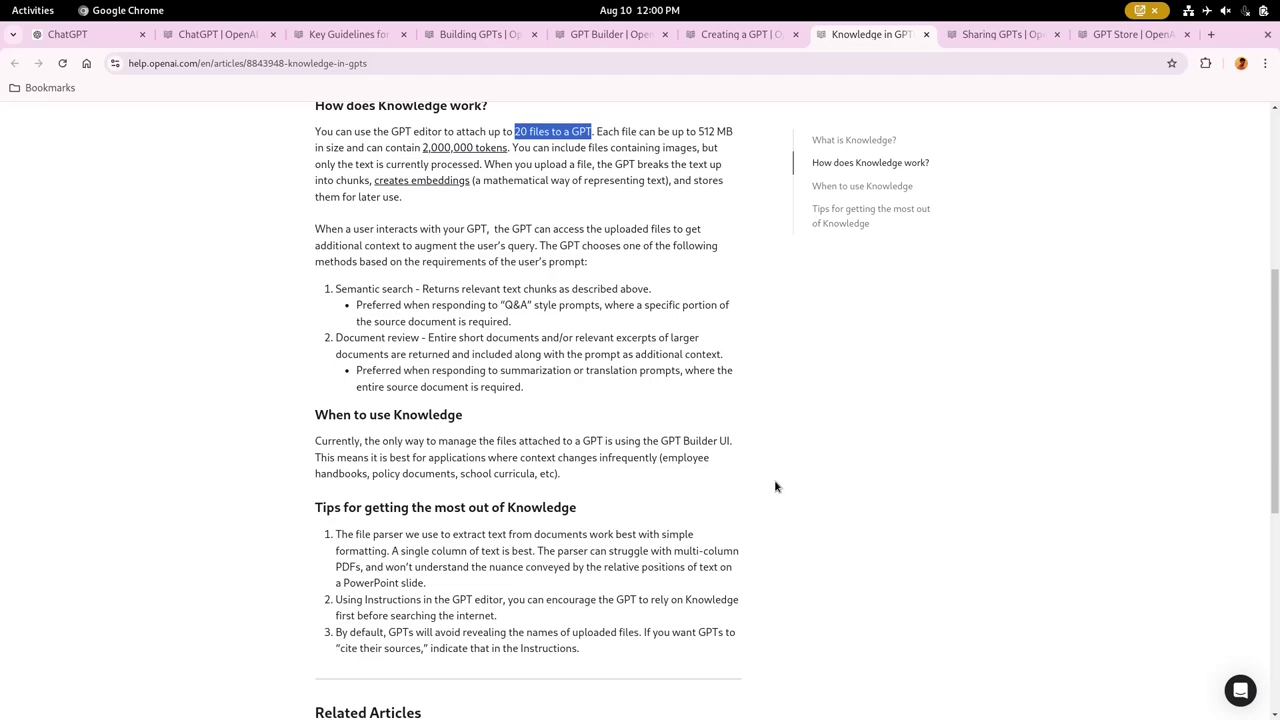
scroll(775, 487, "down", 2)
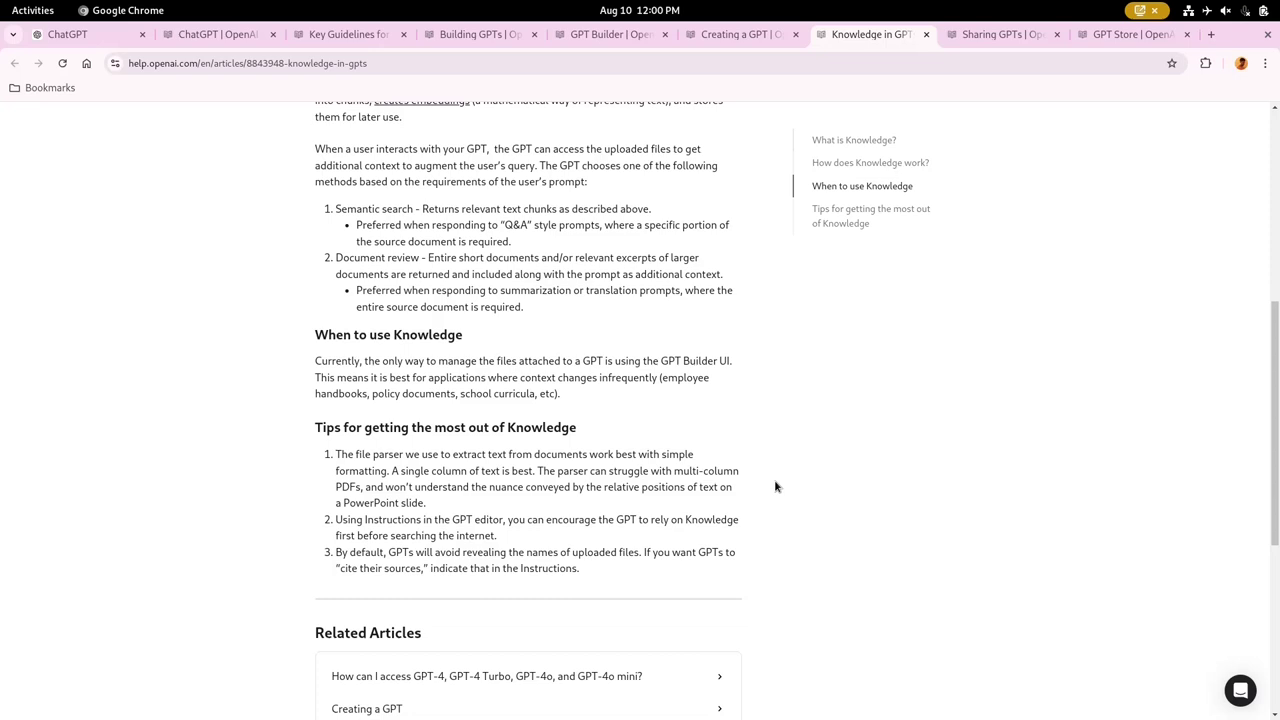
scroll(775, 487, "up", 2)
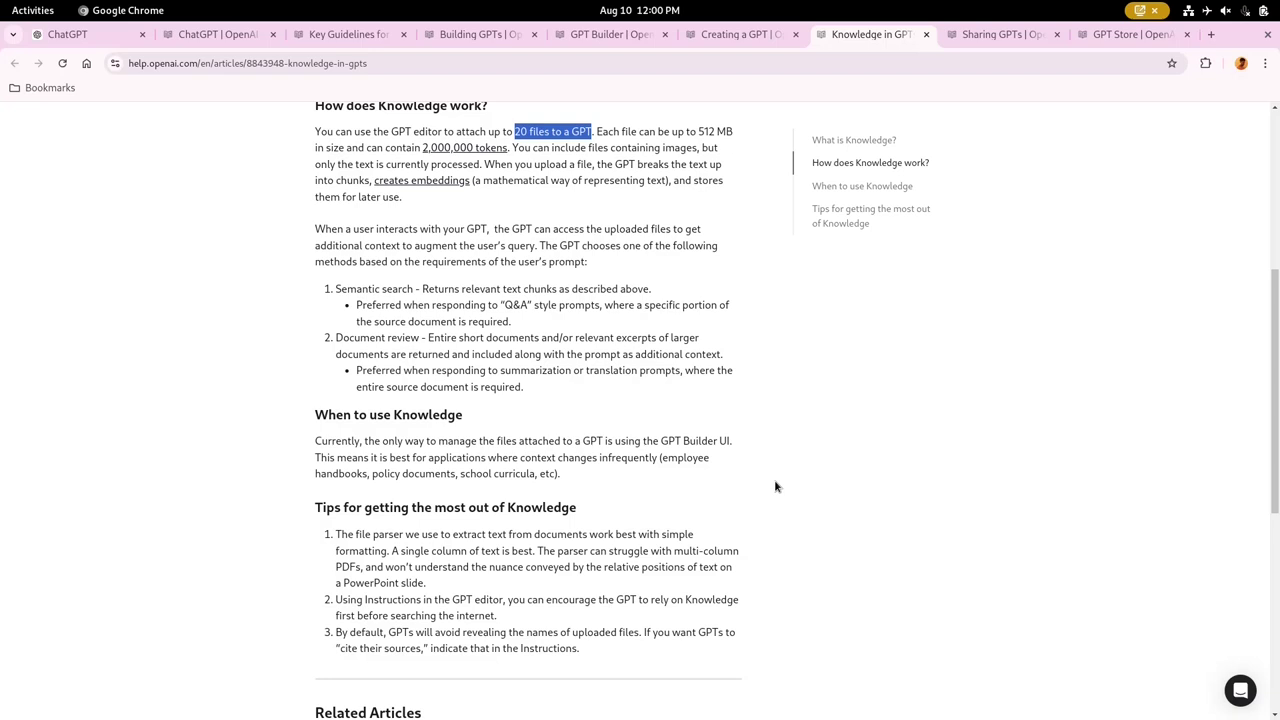
scroll(775, 487, "down", 5)
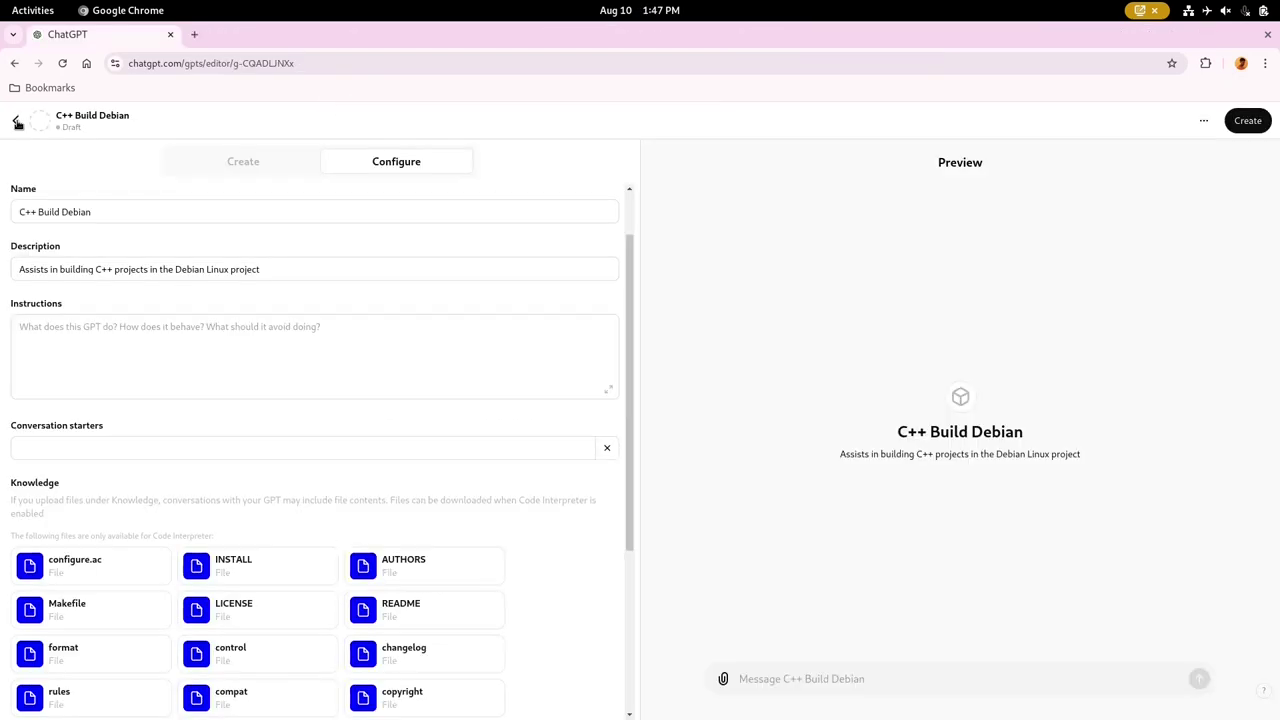
Step: Leave the C++ Build Debian editor and reload the My GPTs list
left_click(17, 122)
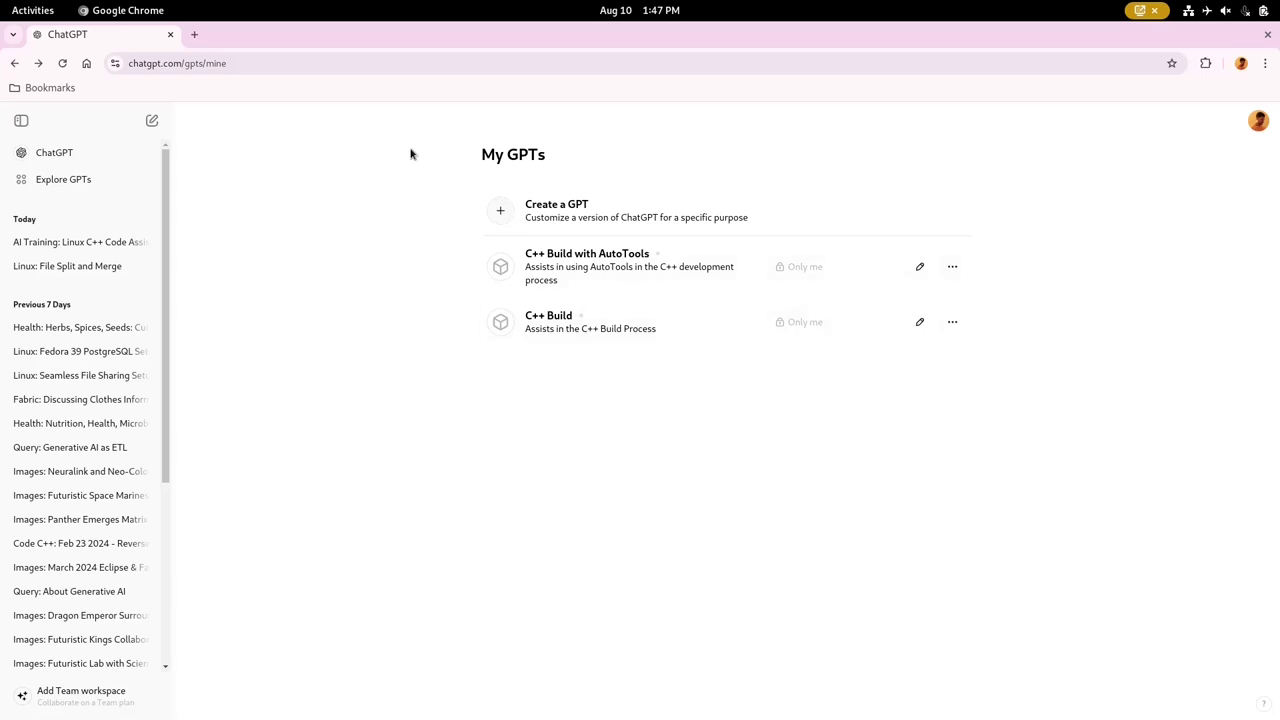
left_click(62, 63)
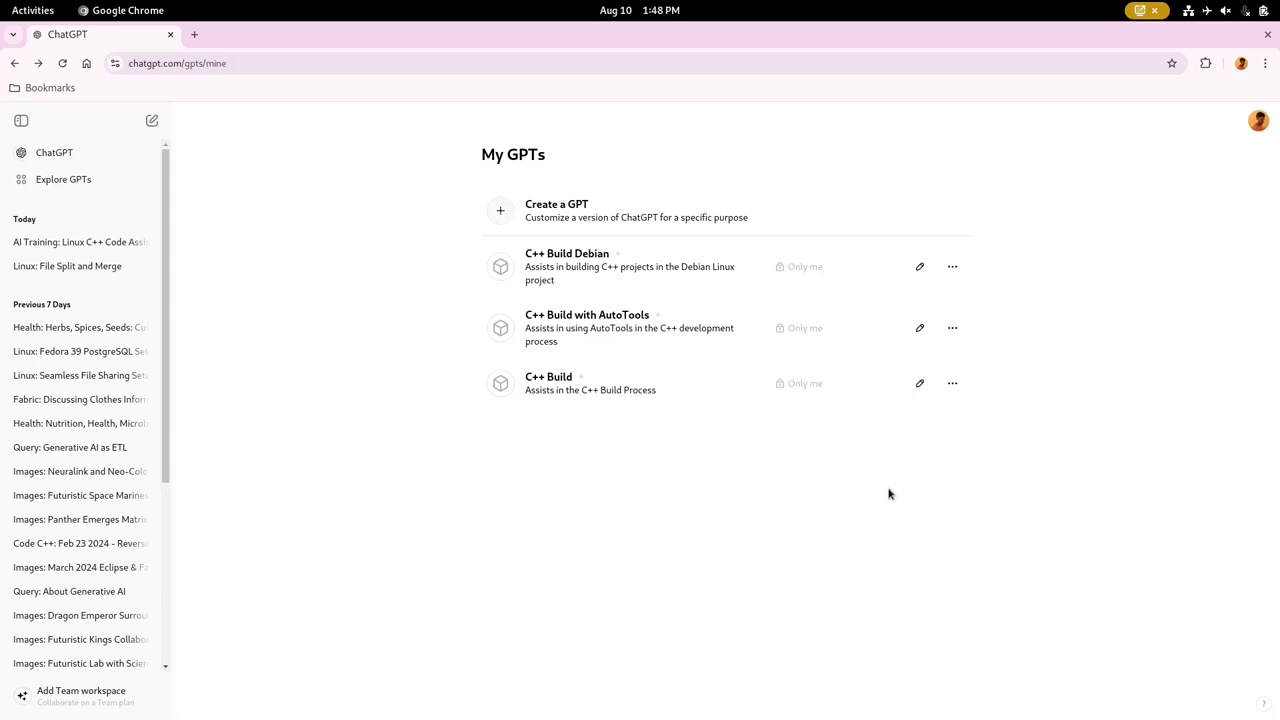
Step: Open the C++ Build GPT for editing and review the knowledge files of C++ Build and C++ Code Data API
left_click(920, 384)
scroll(569, 494, "down", 3)
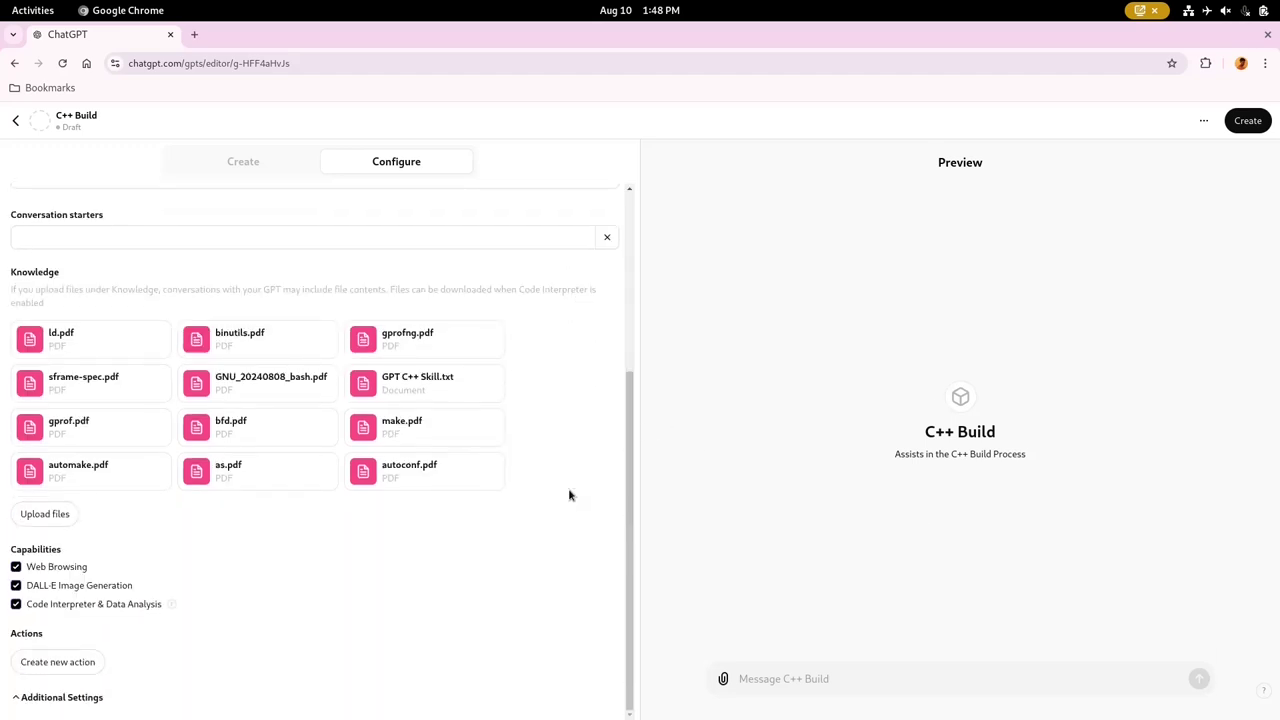
scroll(569, 494, "up", 1)
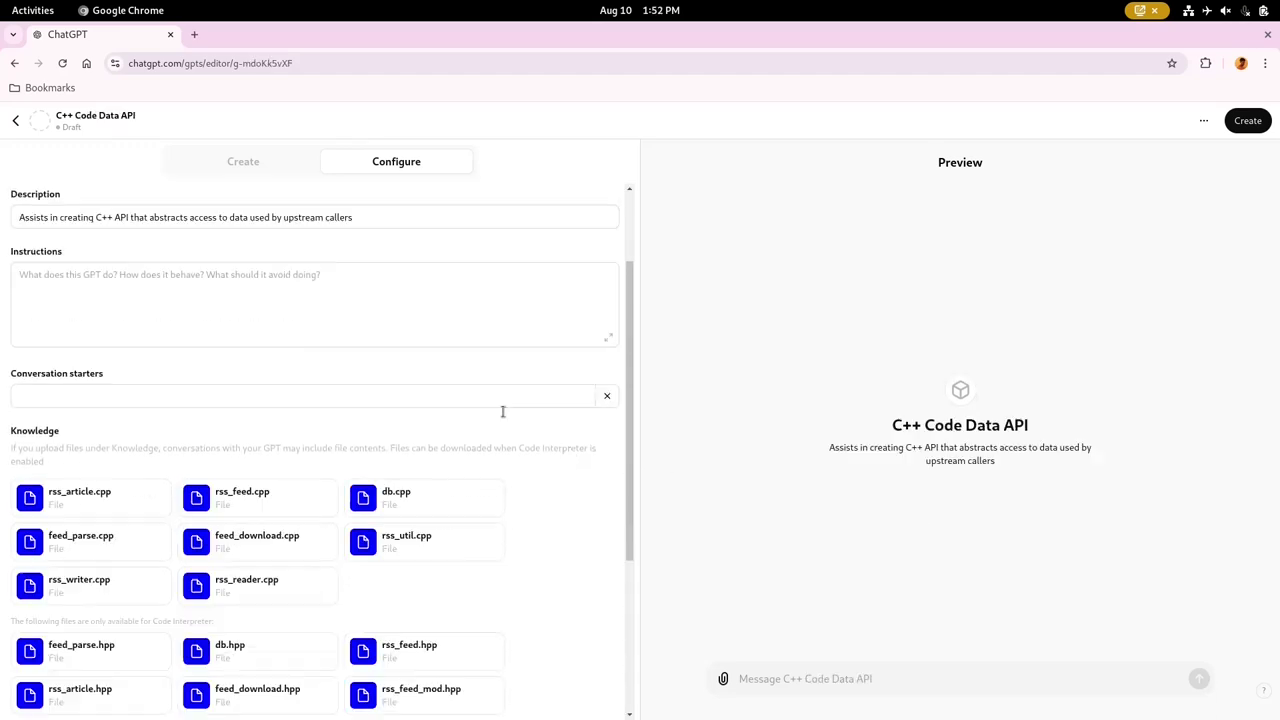
scroll(503, 411, "down", 5)
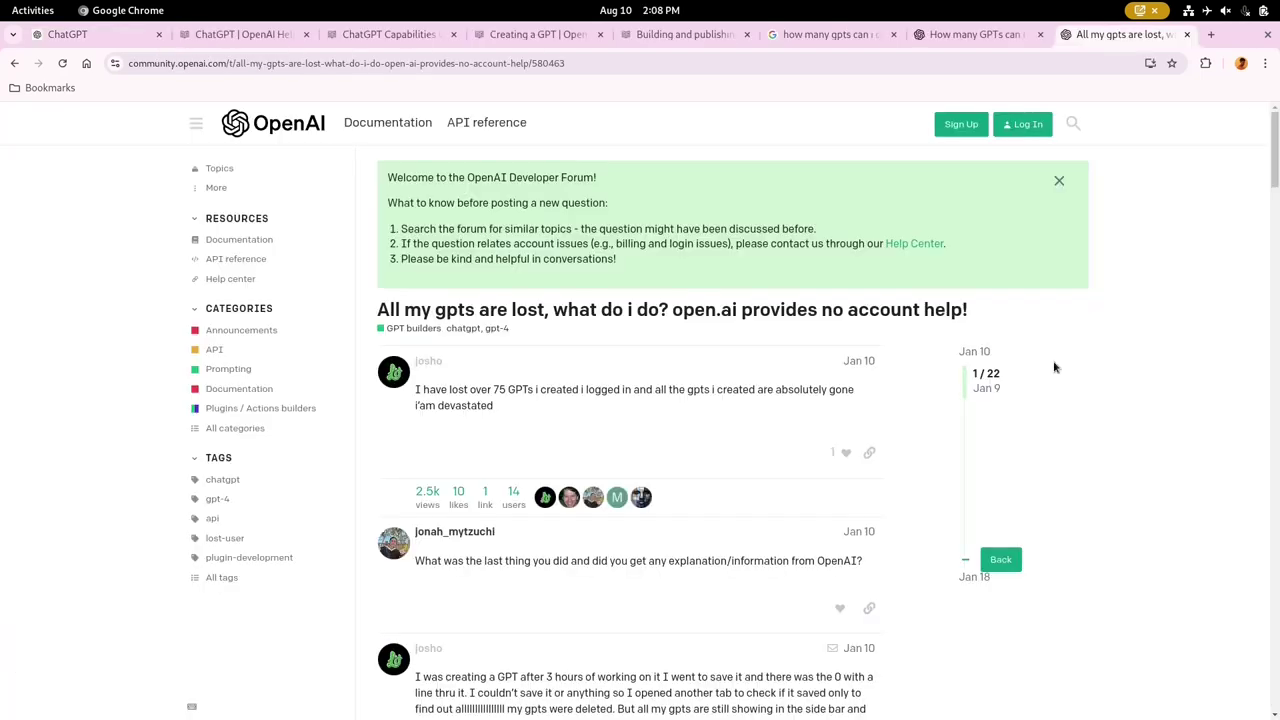
Step: Skim the replies in the OpenAI forum thread about all GPTs being lost, and return to its opening post
scroll(1054, 367, "down", 8)
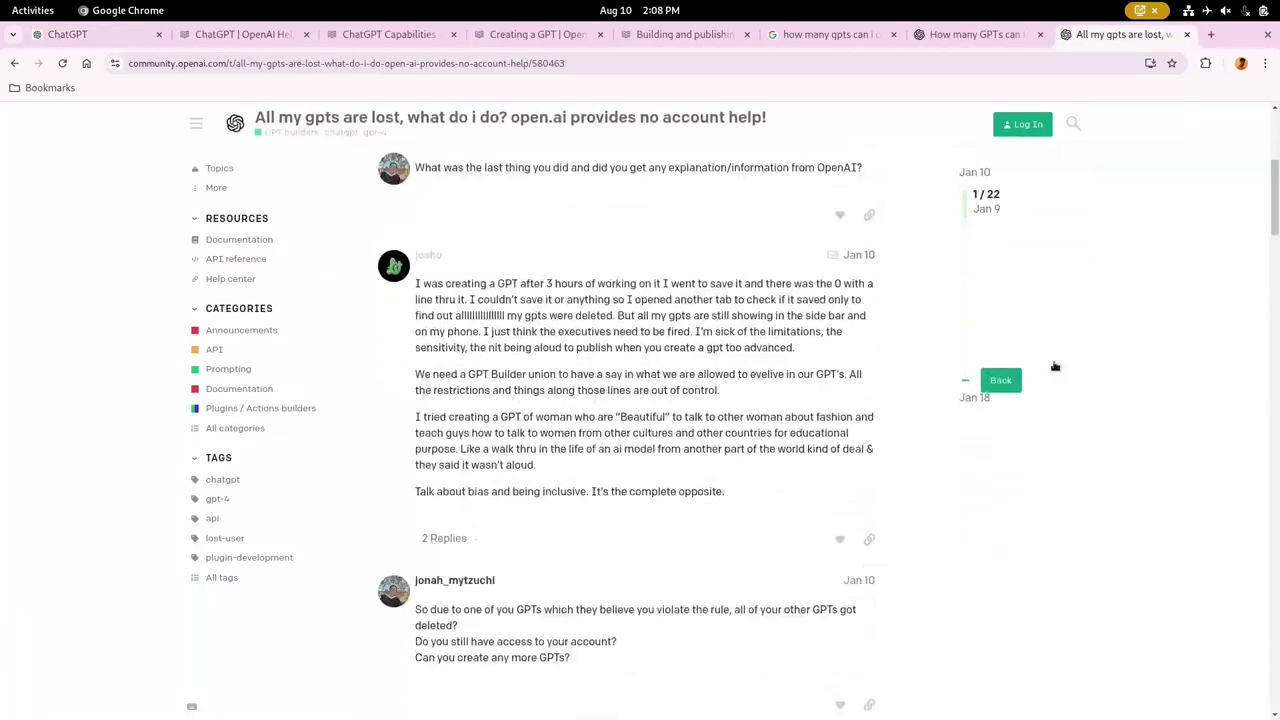
scroll(1054, 367, "down", 9)
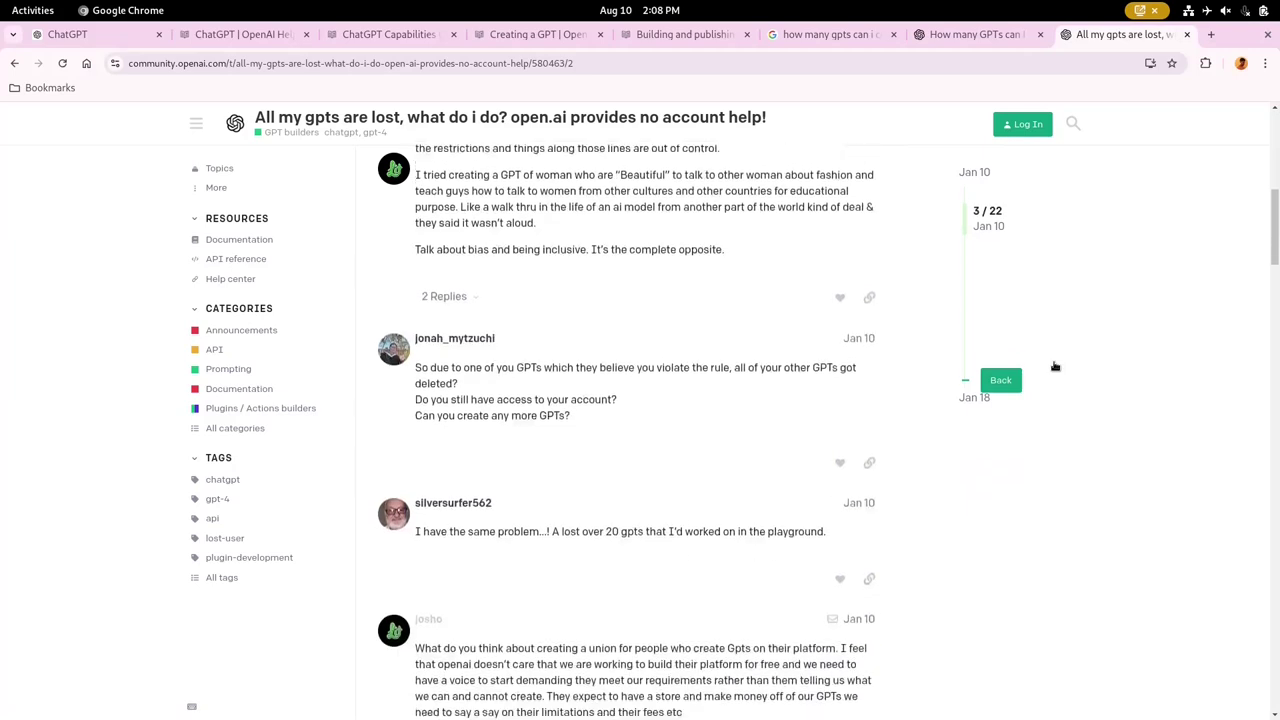
scroll(1054, 367, "down", 20)
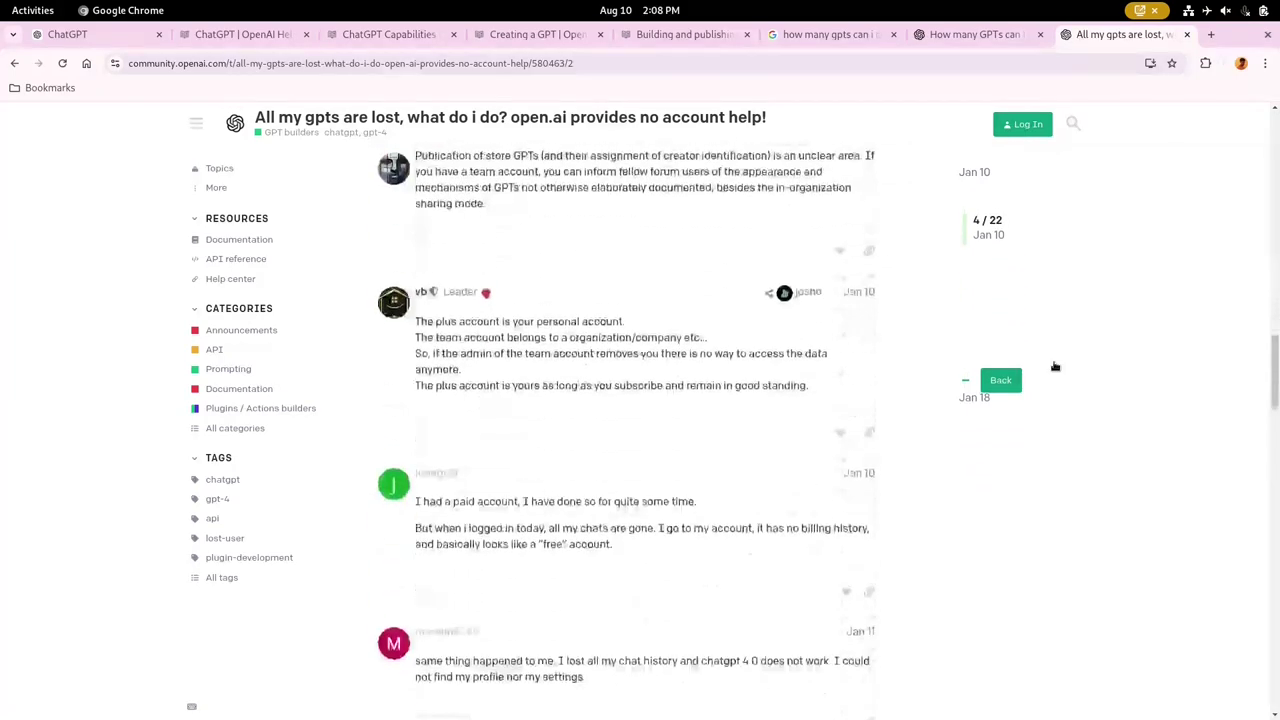
scroll(1054, 367, "down", 8)
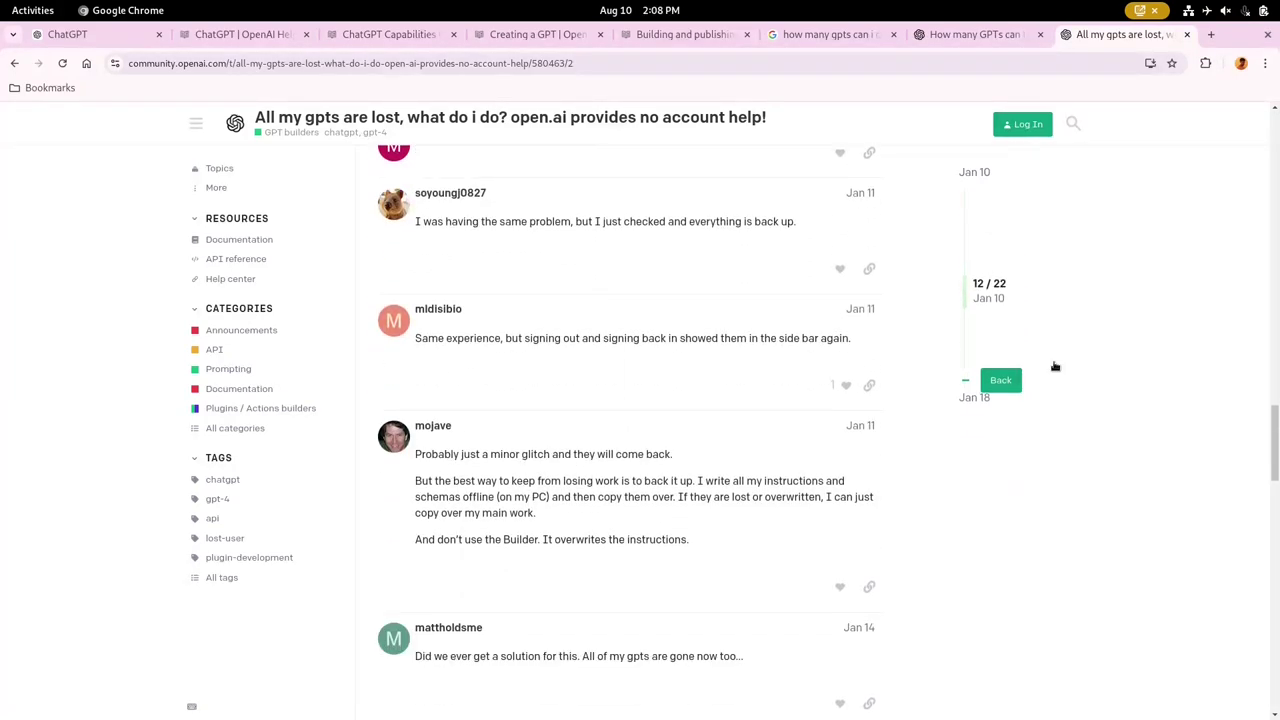
scroll(1054, 367, "up", 20)
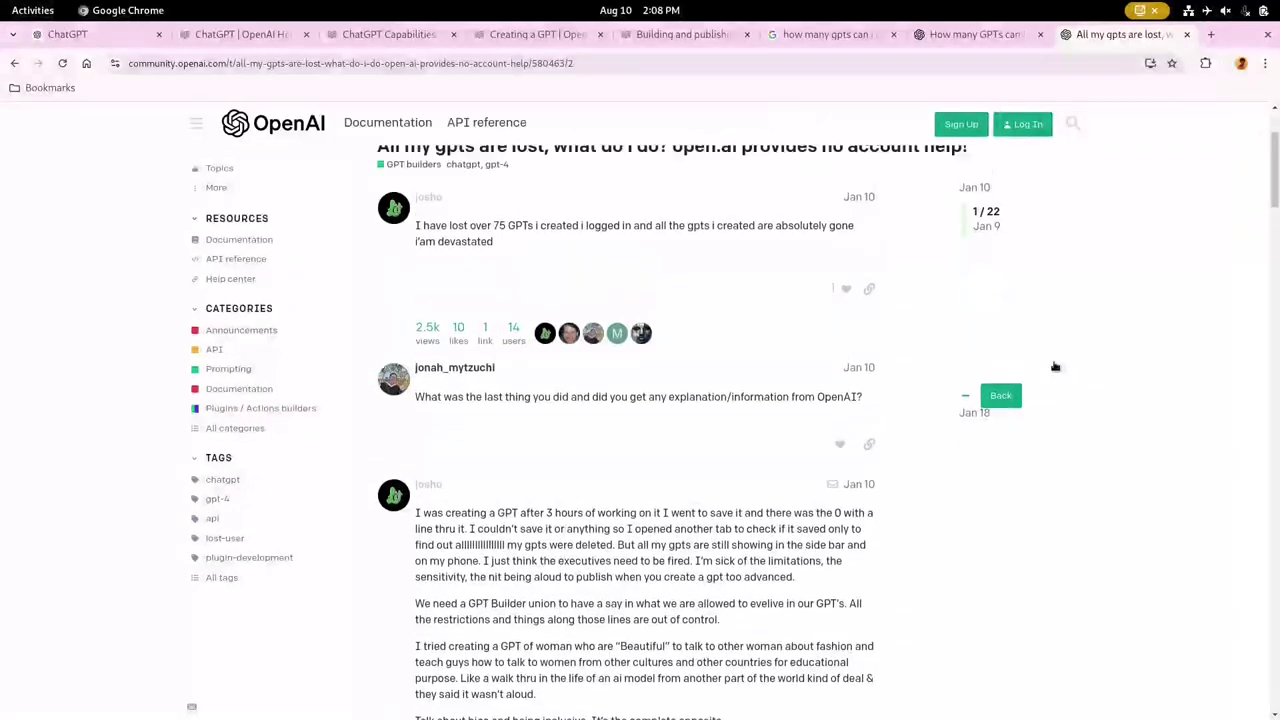
Step: View the "How many GPTs can I create?" forum thread, including its posts and Related Topics list
left_click(1018, 36)
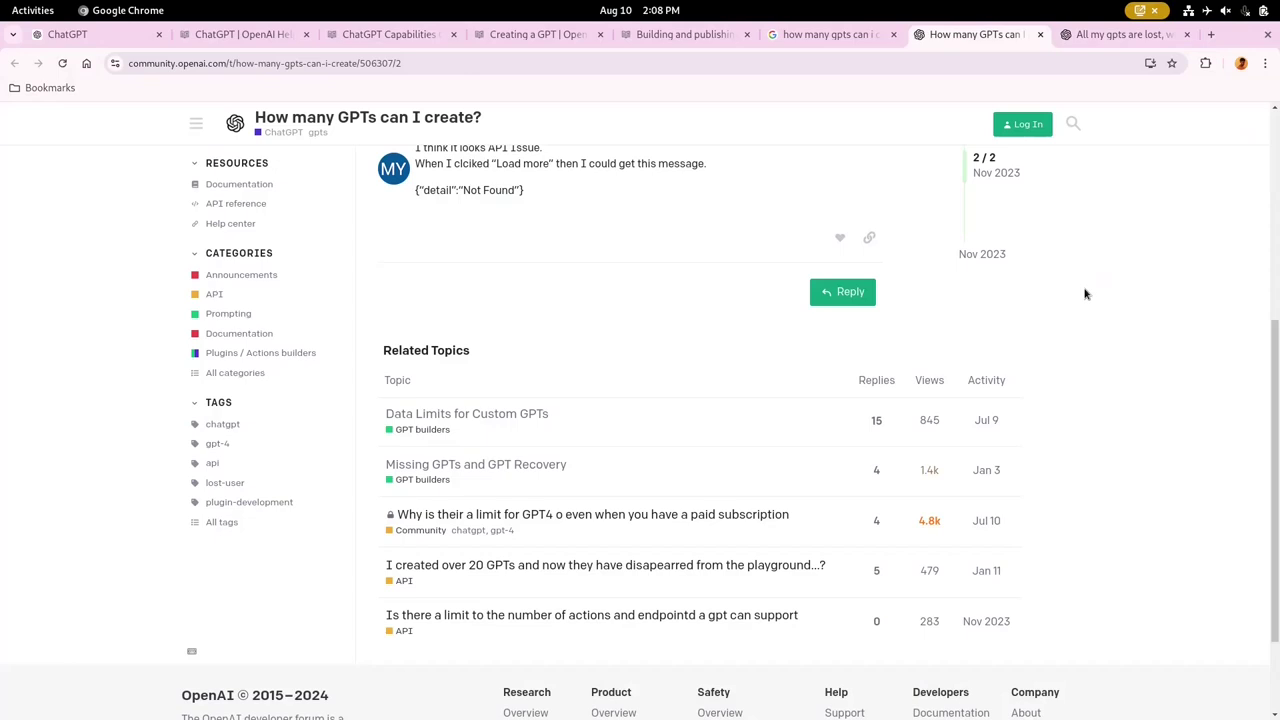
scroll(1085, 293, "up", 5)
scroll(1085, 293, "down", 2)
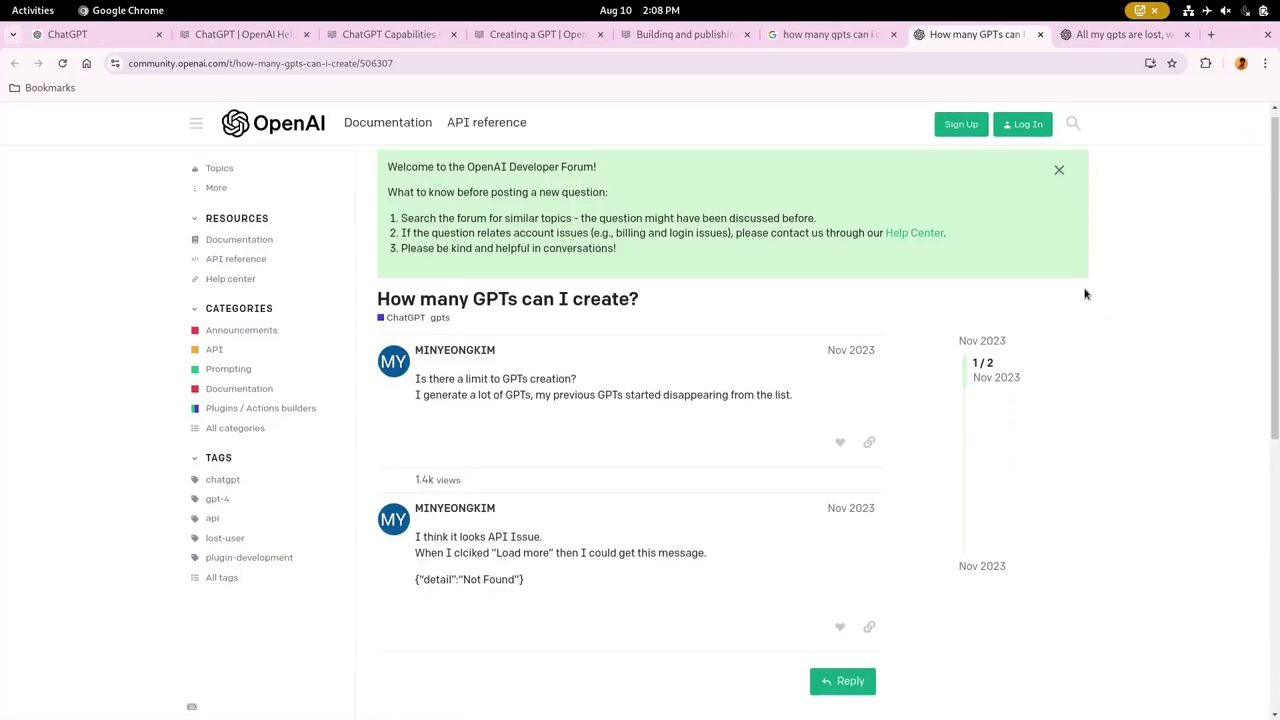
scroll(1085, 293, "down", 5)
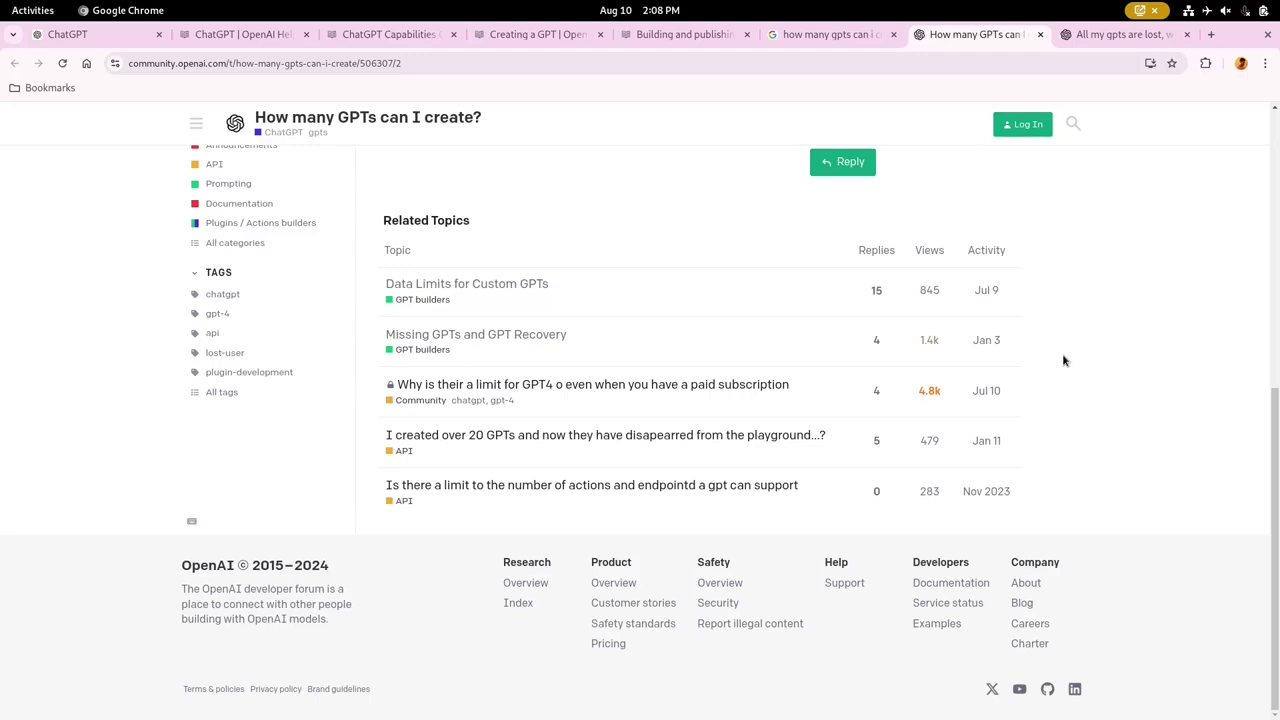
Step: Open the related topic on GPT4 o limits with a paid subscription and read its posts down to the Related Topics
left_click(670, 388)
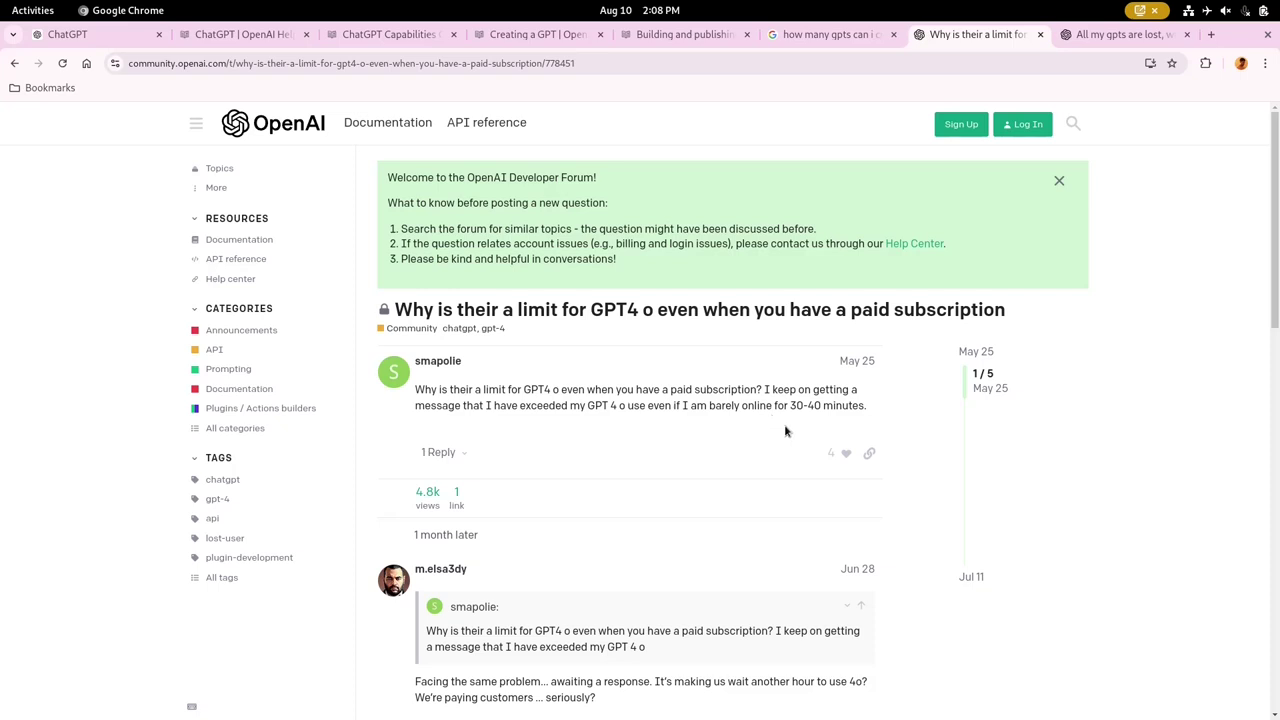
scroll(1091, 476, "down", 5)
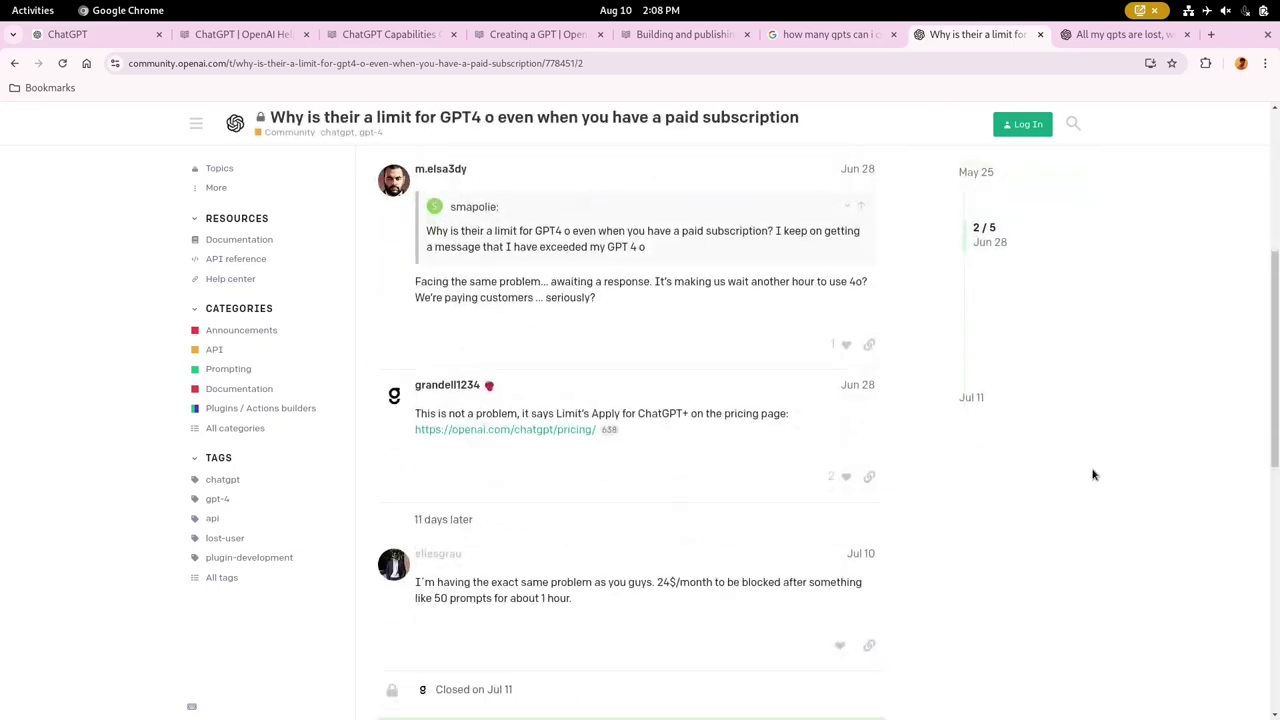
scroll(1093, 475, "down", 2)
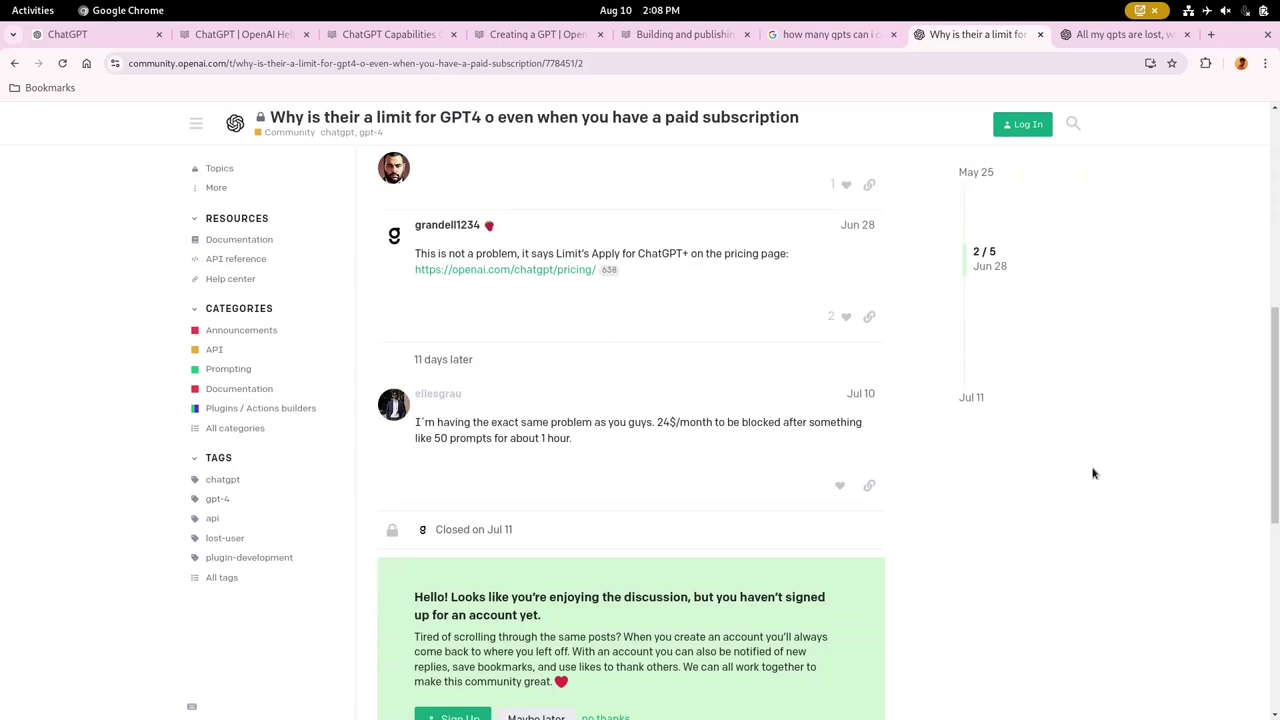
scroll(1093, 473, "down", 3)
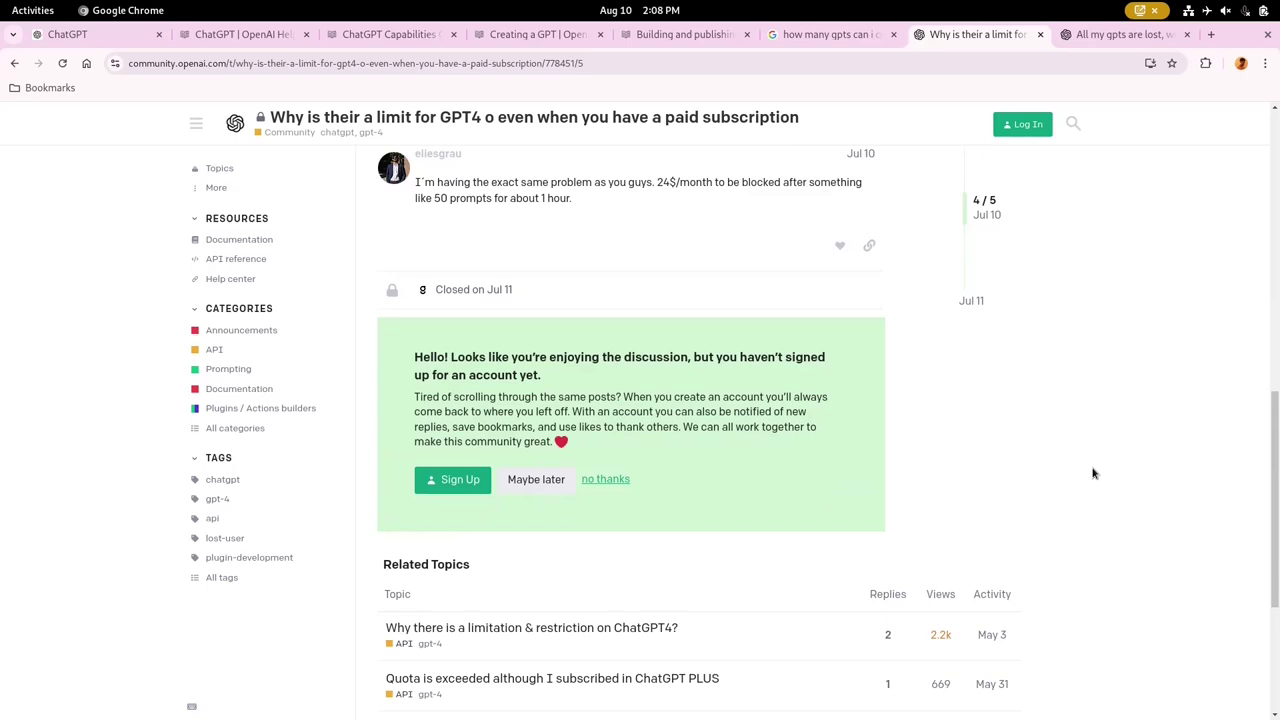
Step: Finish viewing the GPT4 o limit topic, return to the "How many GPTs can I create?" thread and look over its Related Topics
scroll(1093, 473, "down", 3)
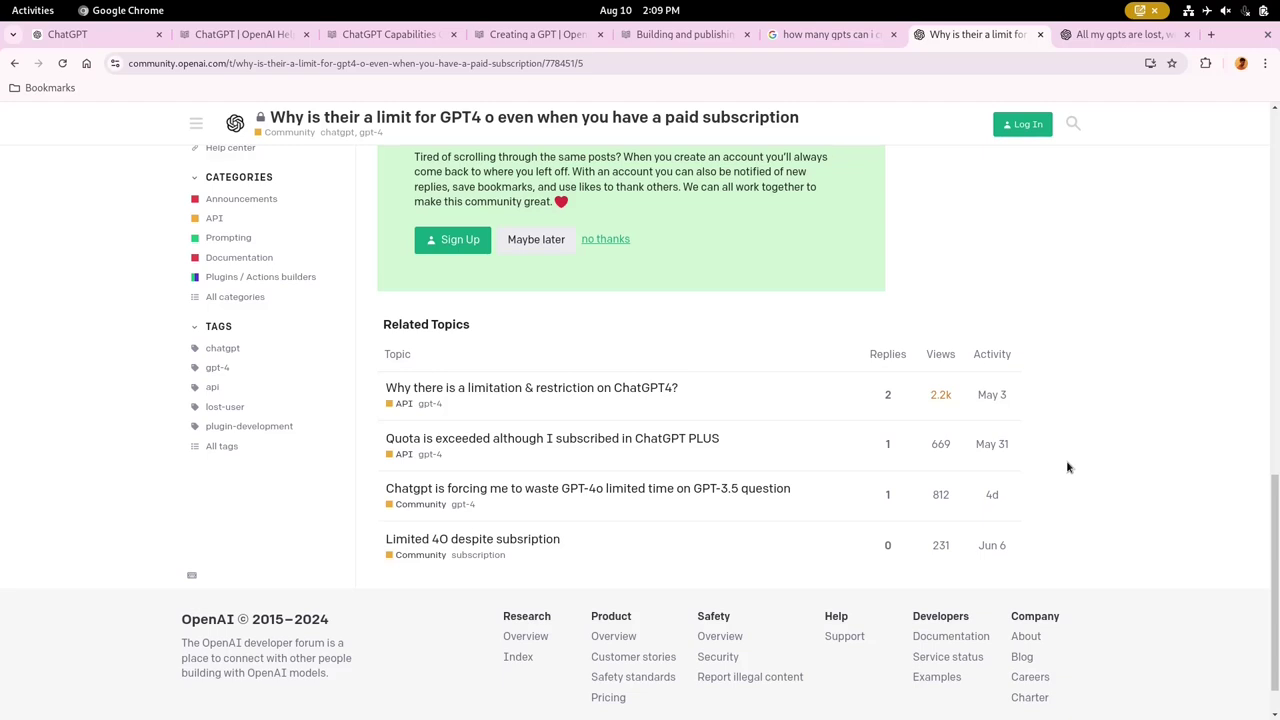
key("alt+Left")
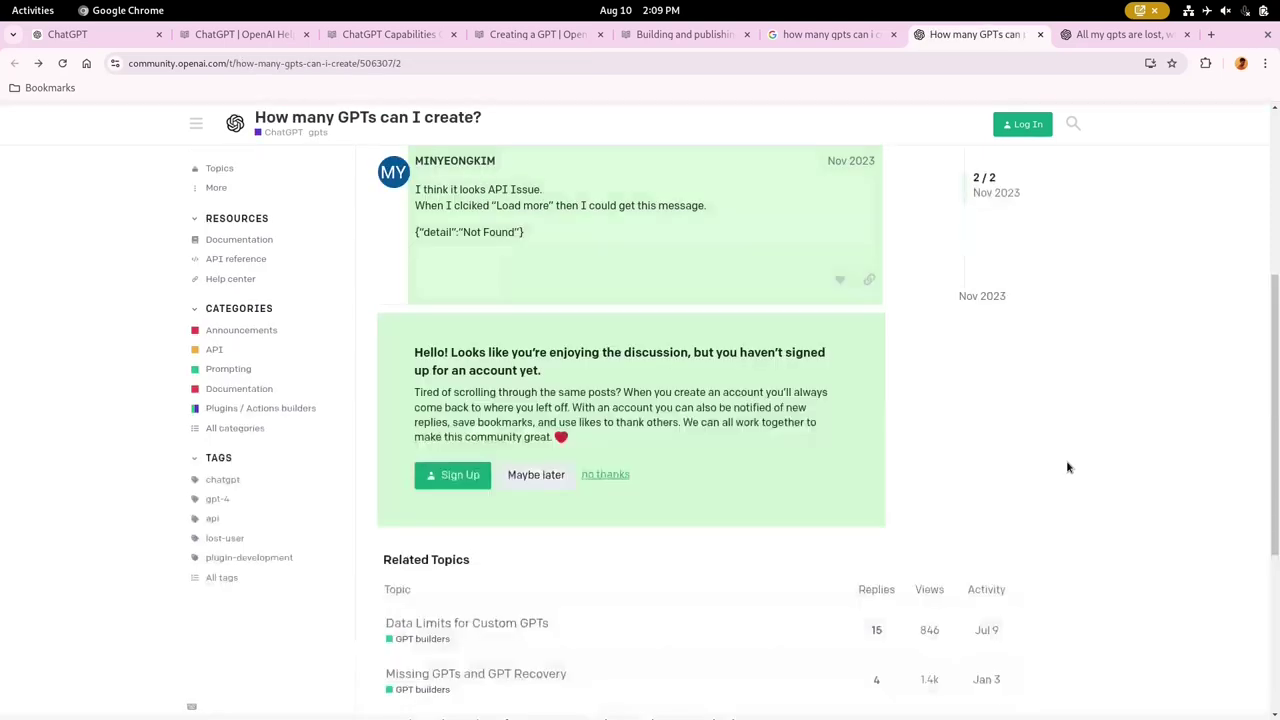
scroll(1067, 467, "down", 3)
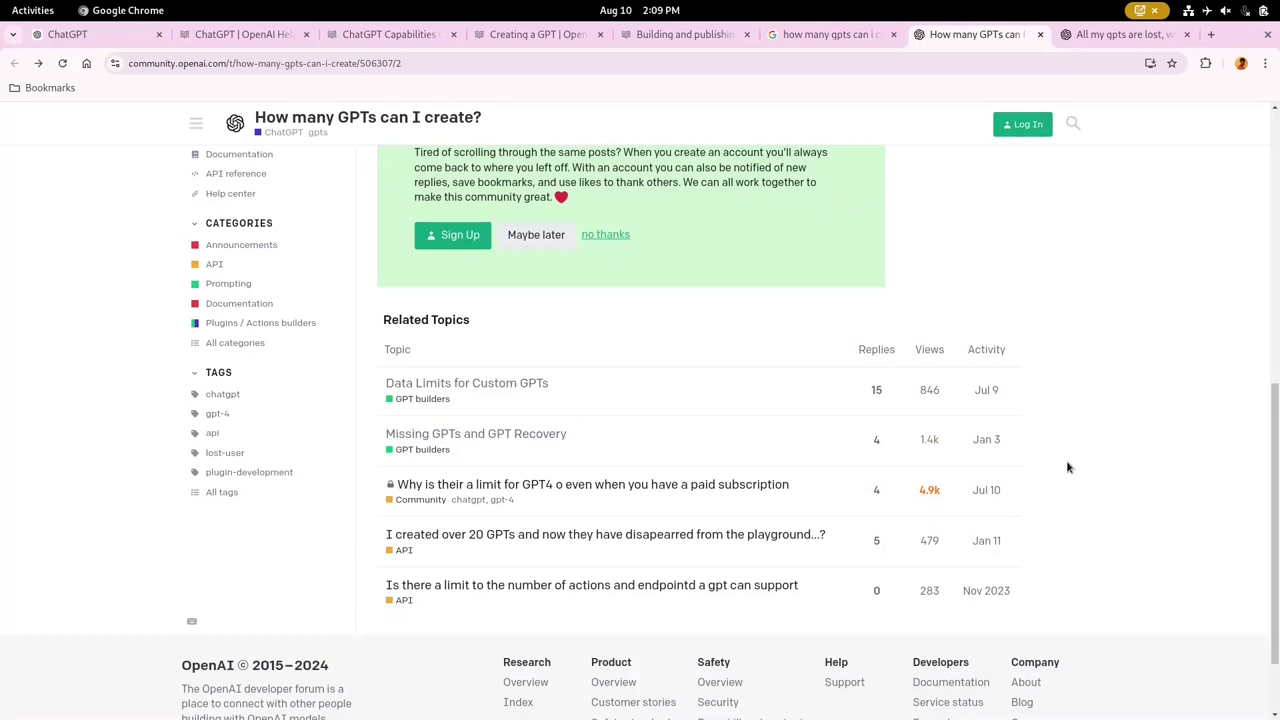
scroll(1067, 467, "up", 5)
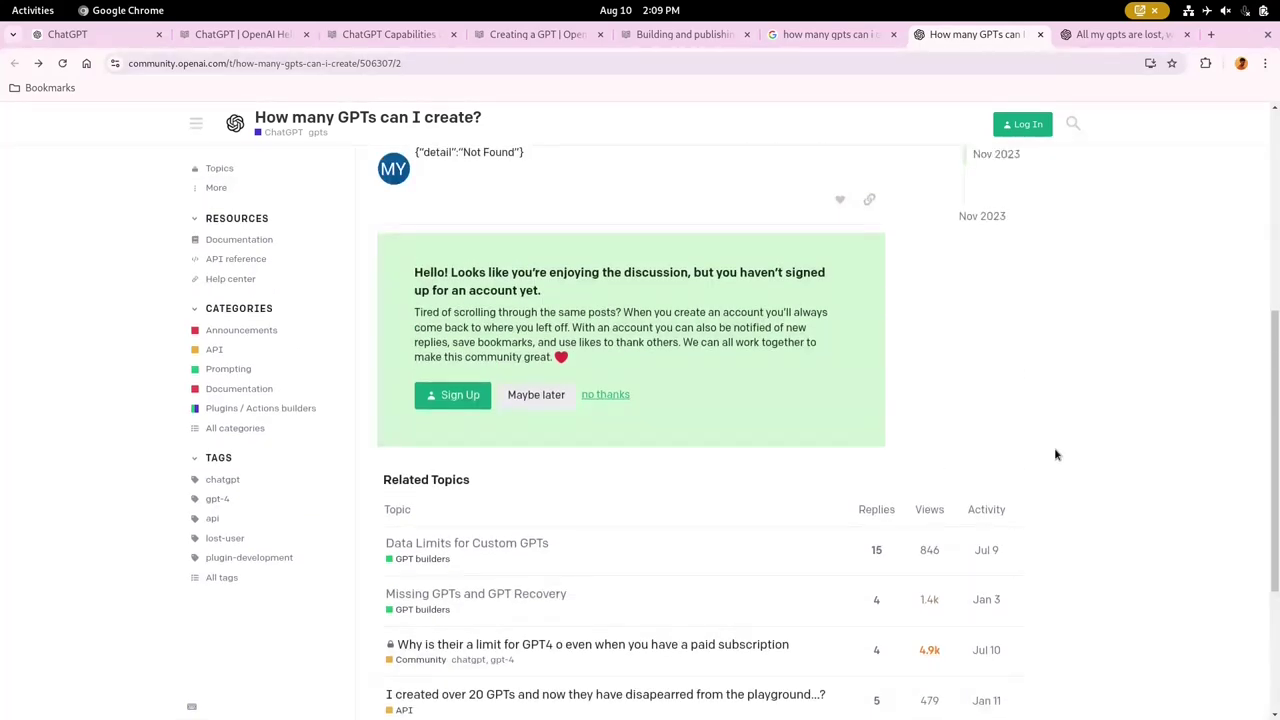
scroll(1054, 455, "up", 4)
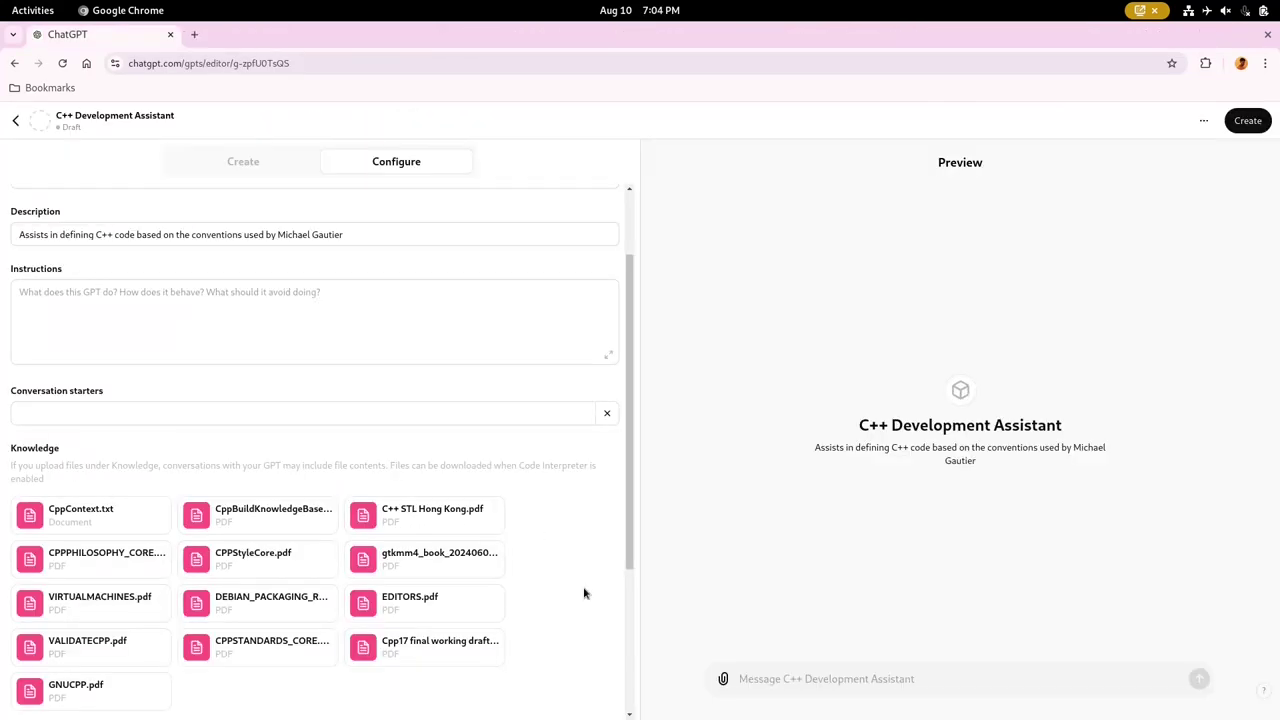
Step: Review the C++ Development Assistant draft's knowledge files, capabilities and additional settings, and look at the conversational Create view before returning to Configure
scroll(585, 593, "down", 4)
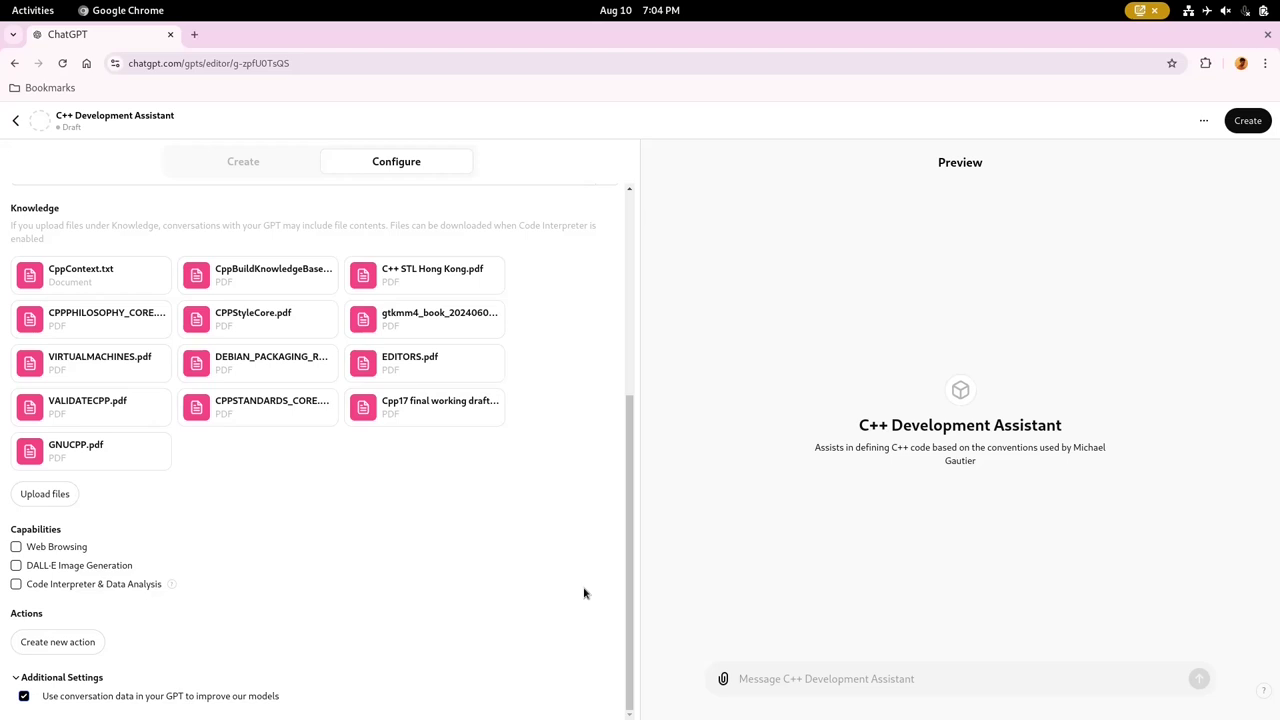
scroll(585, 593, "up", 5)
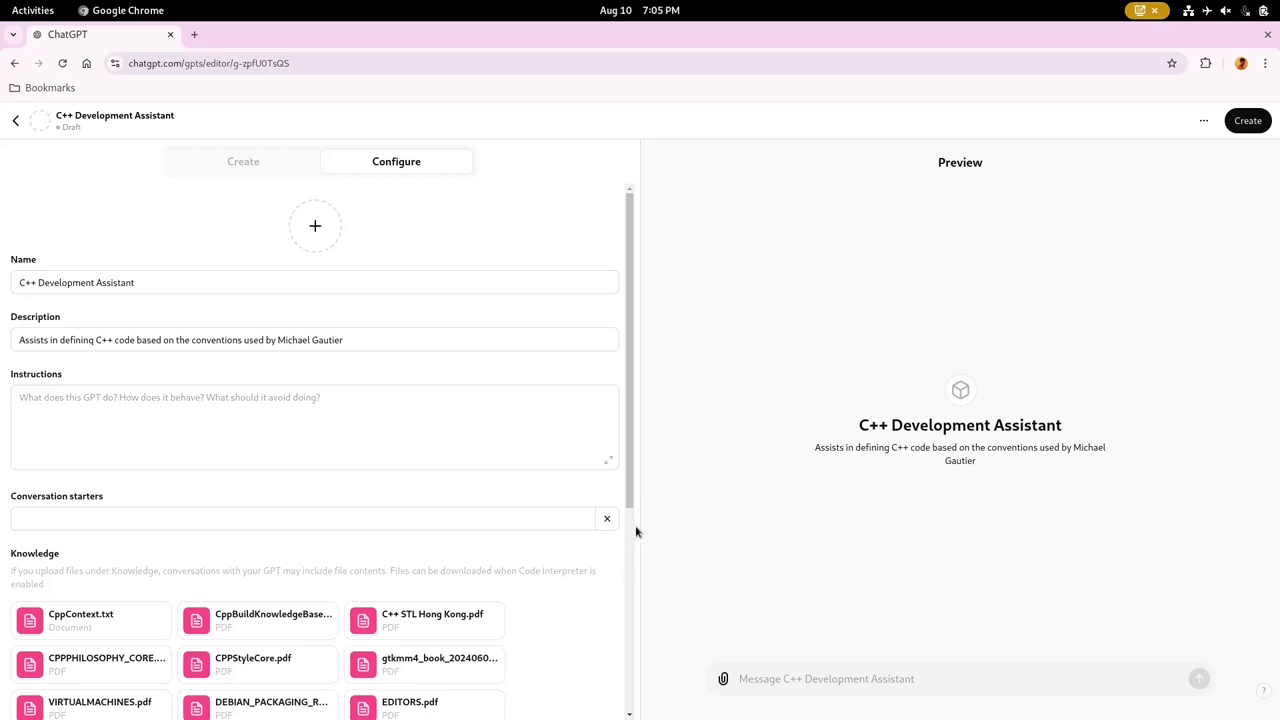
mouse_move(632, 435)
left_mouse_down()
mouse_move(631, 446)
mouse_move(626, 417)
left_mouse_up()
left_click(243, 166)
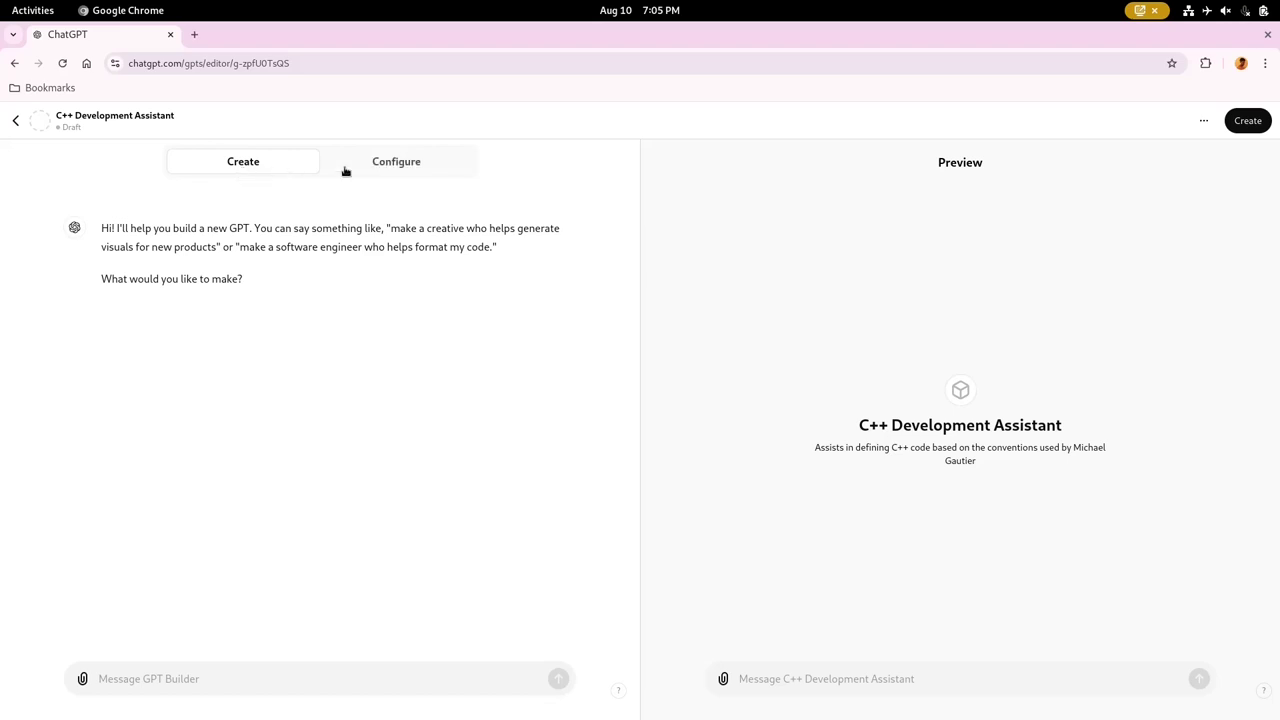
left_click(388, 166)
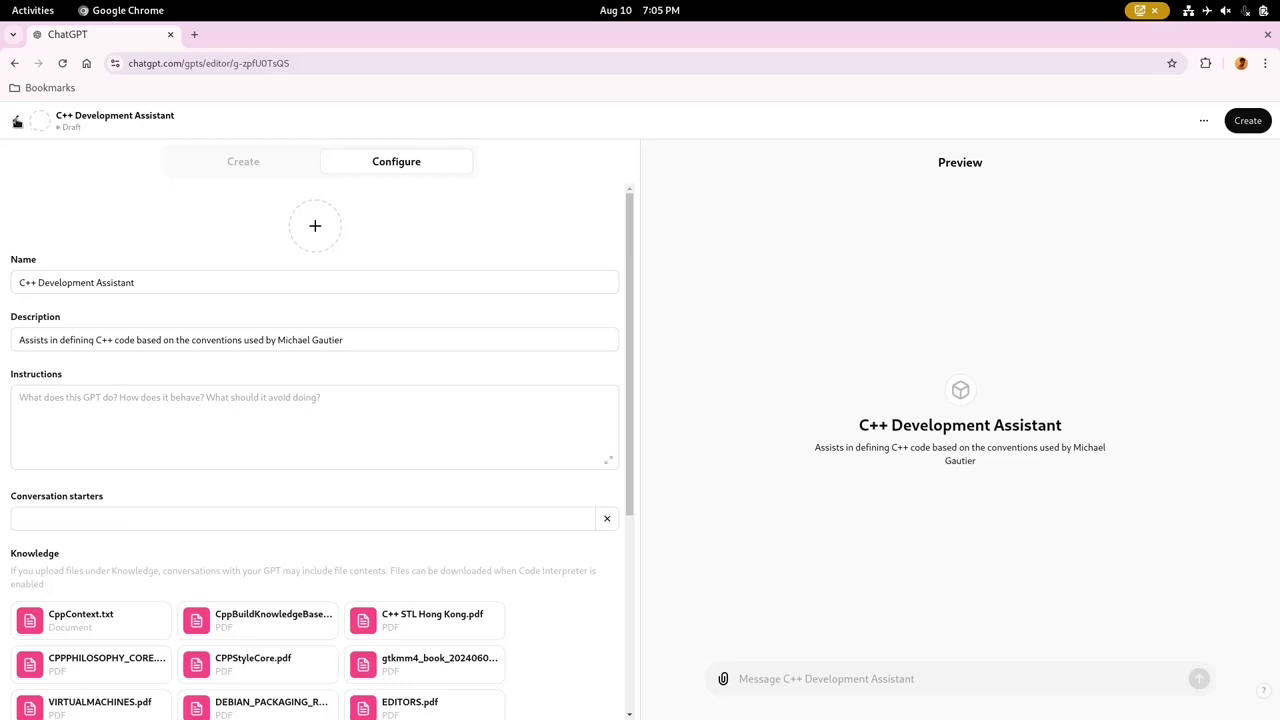
Step: Return to the My GPTs list, refresh it and reopen the C++ Development Assistant for editing
left_click(17, 121)
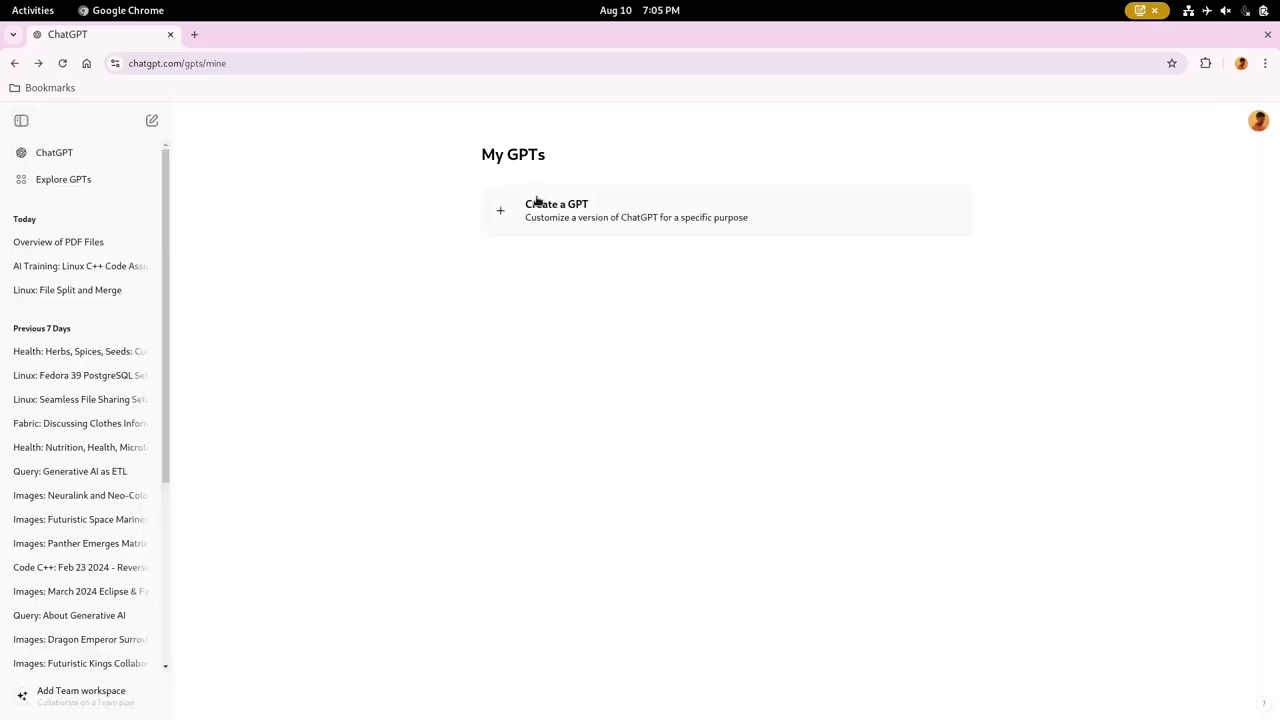
left_click(62, 63)
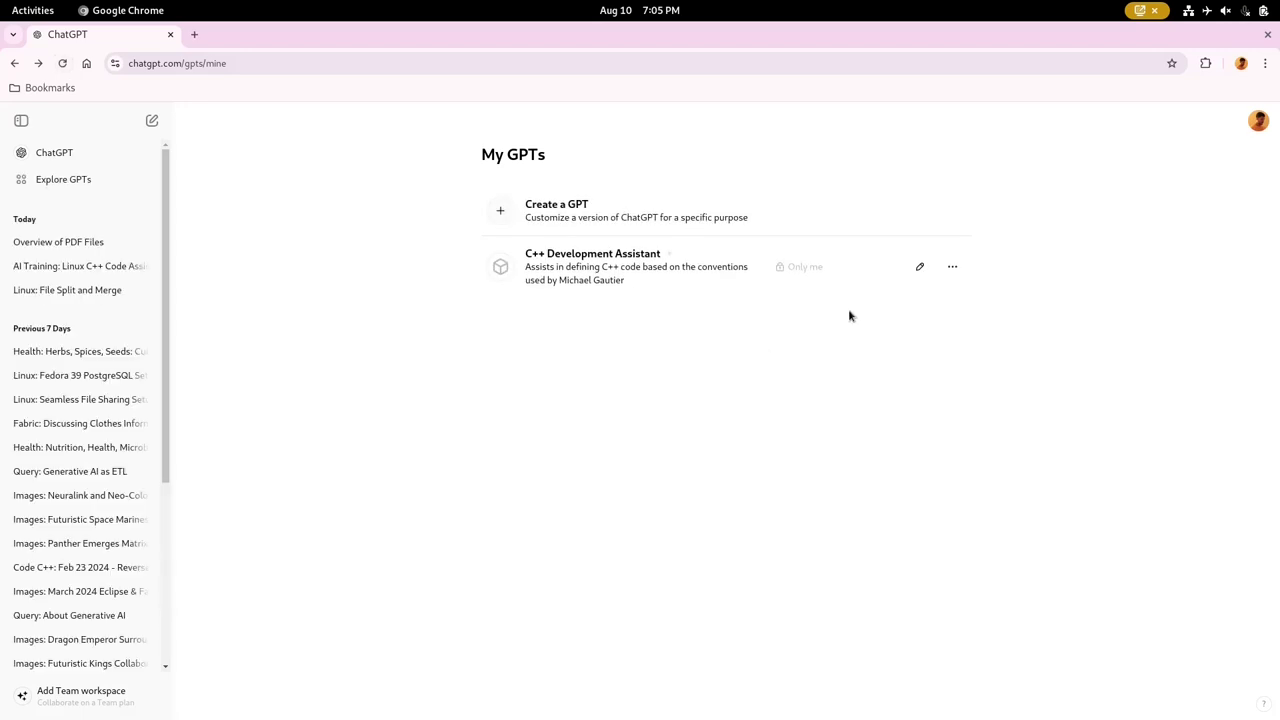
left_click(920, 267)
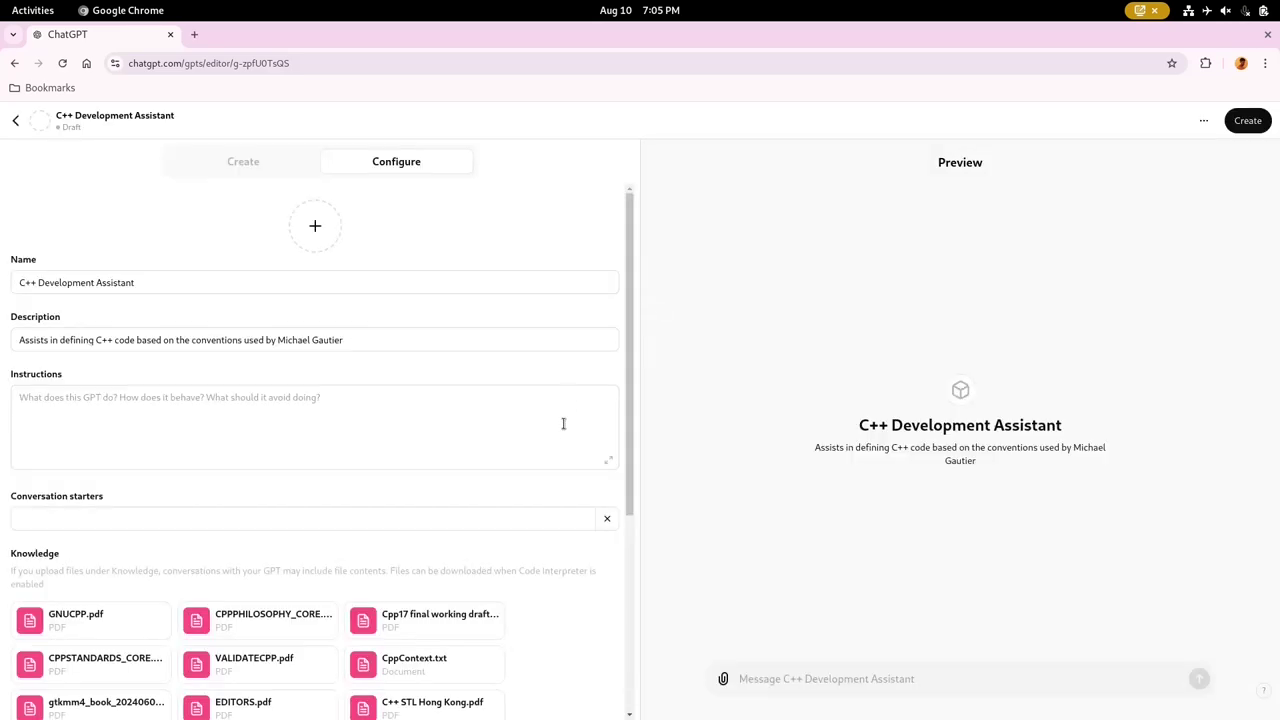
scroll(563, 425, "down", 4)
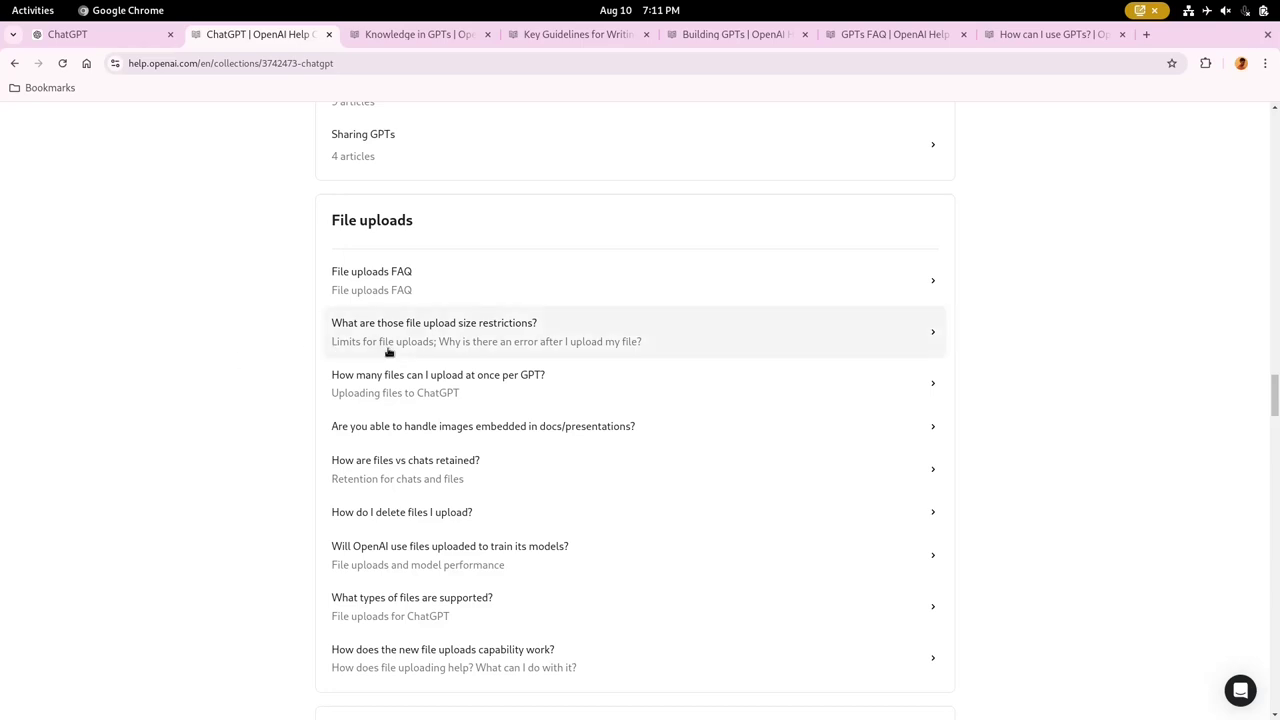
Step: Open the help article on file upload size restrictions and read the GPTs FAQ sections from GPT examples to website integration
left_click(428, 352)
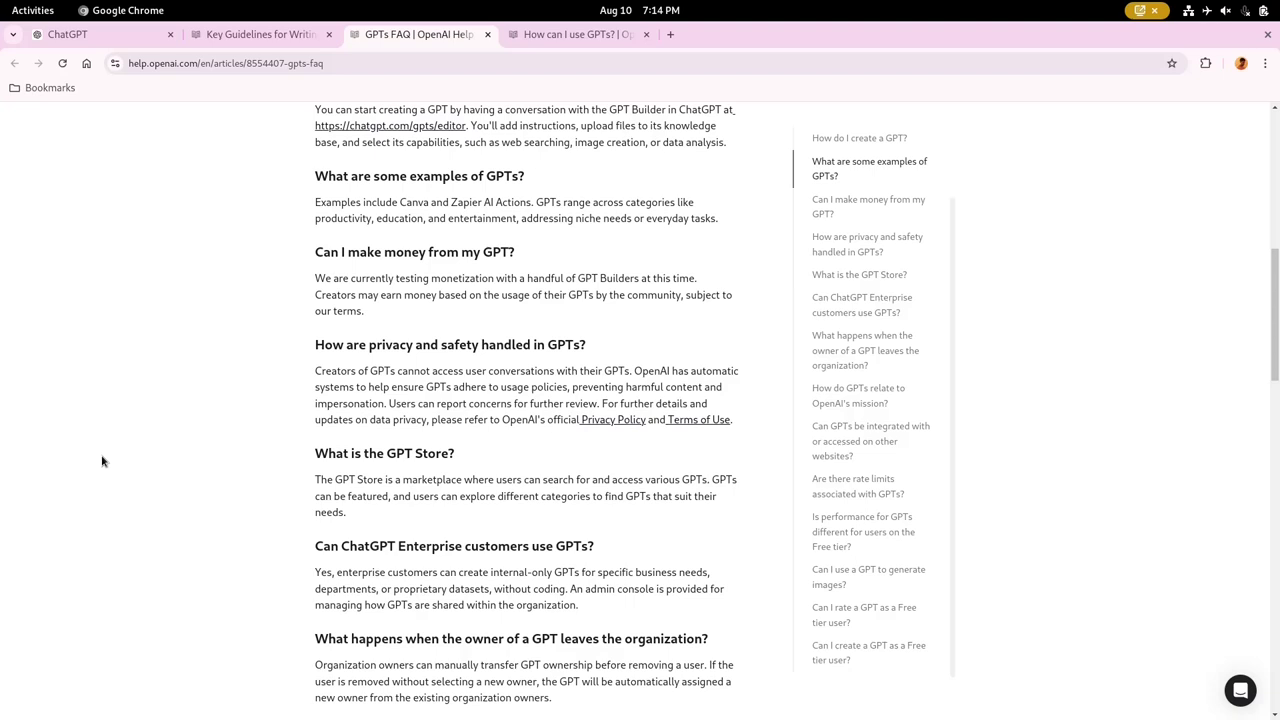
scroll(102, 461, "down", 3)
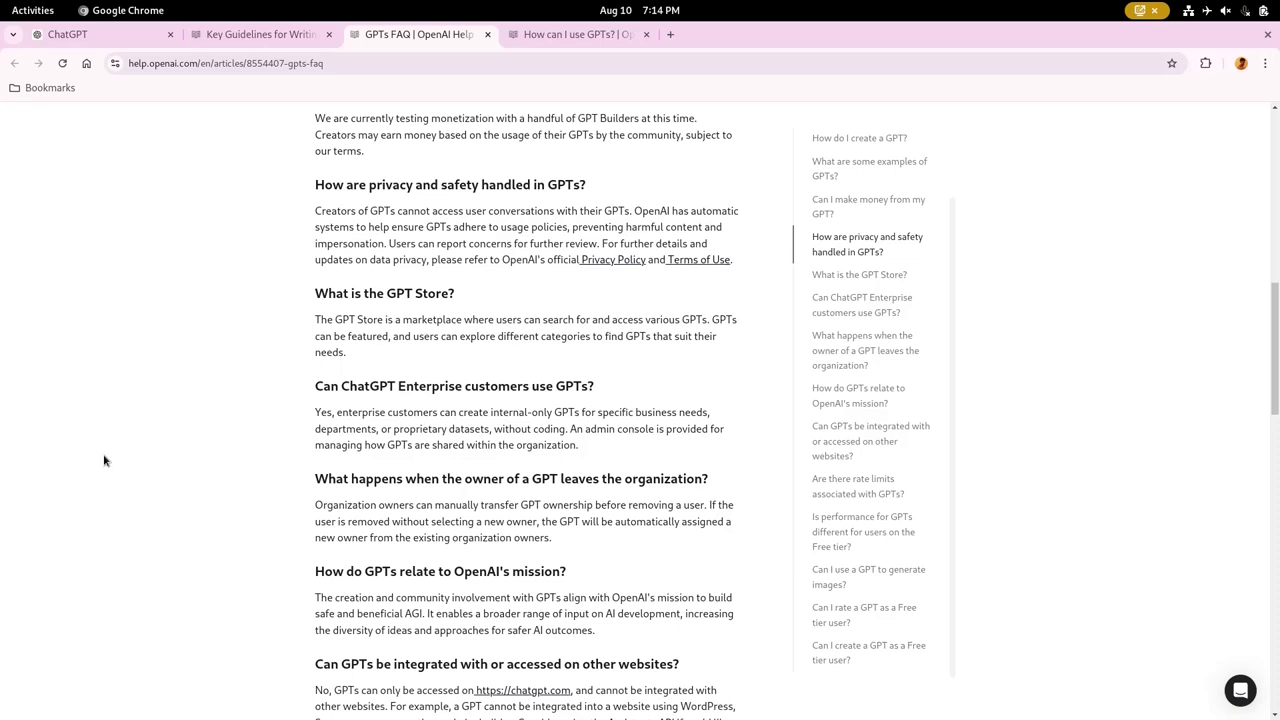
scroll(103, 460, "down", 2)
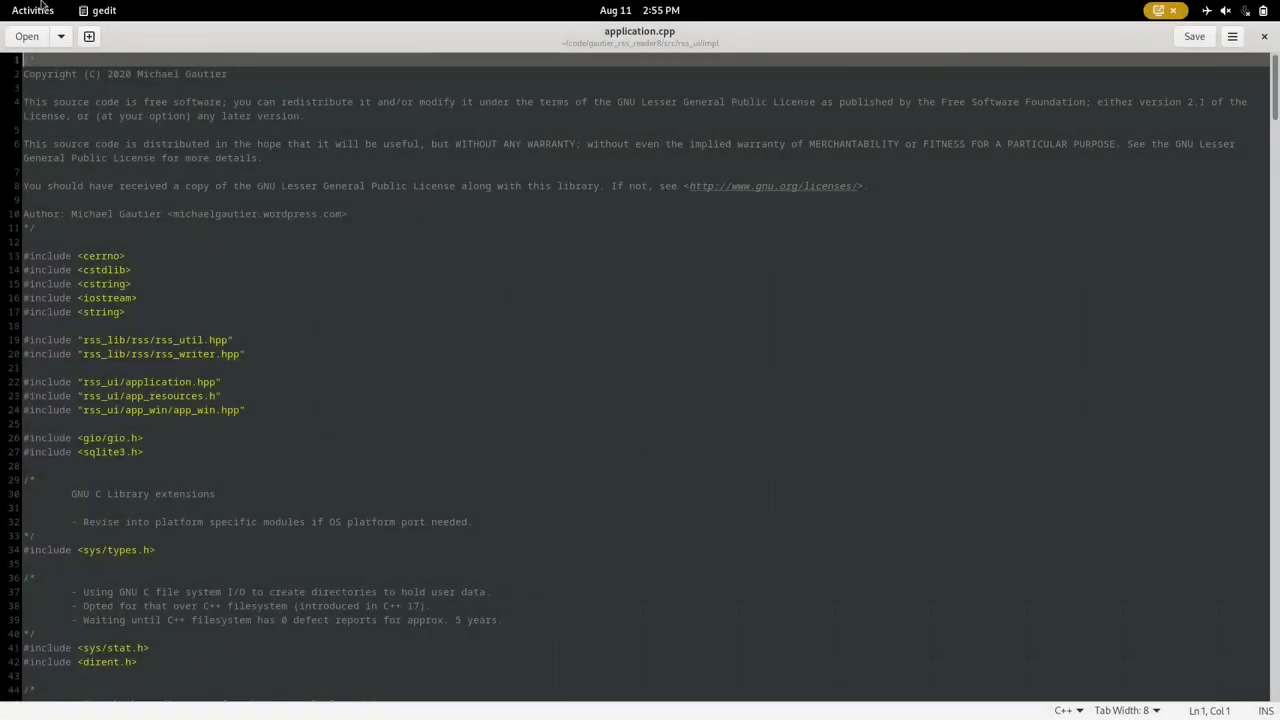
Step: Switch from the text editor to the Files window showing the Open AI Custom GPT Training folder
left_click(40, 11)
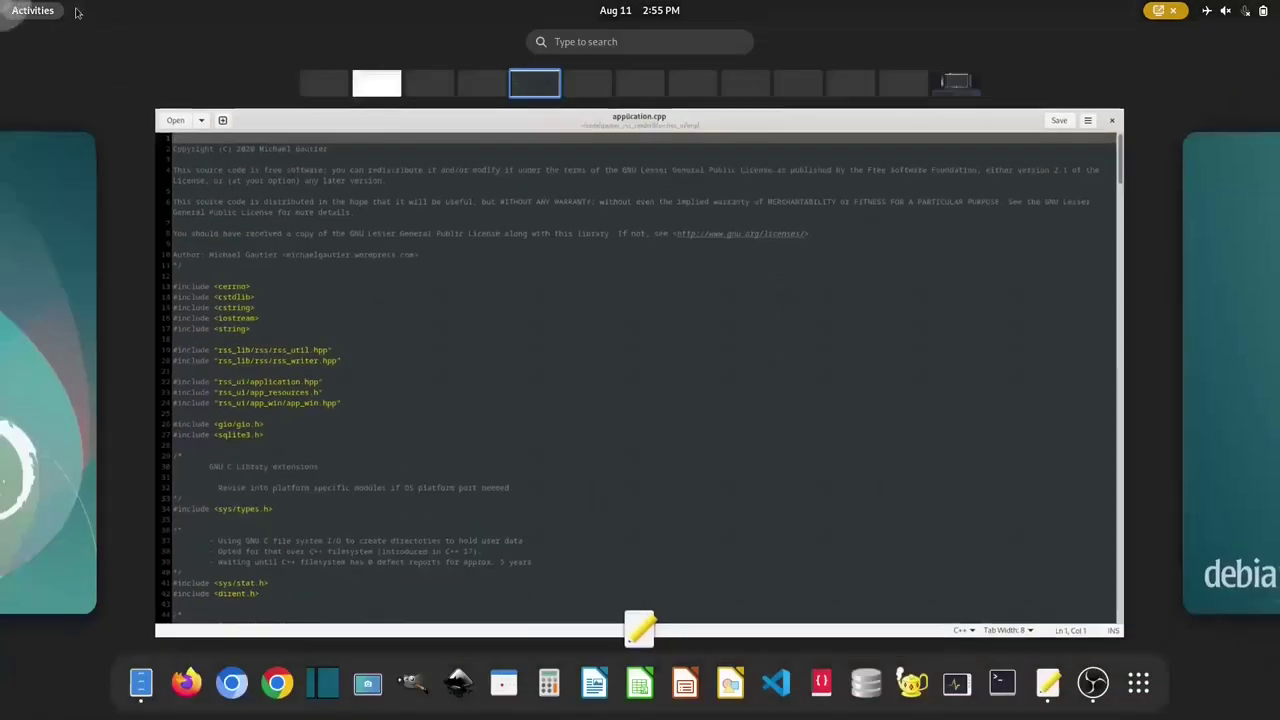
left_click(376, 83)
left_click(540, 403)
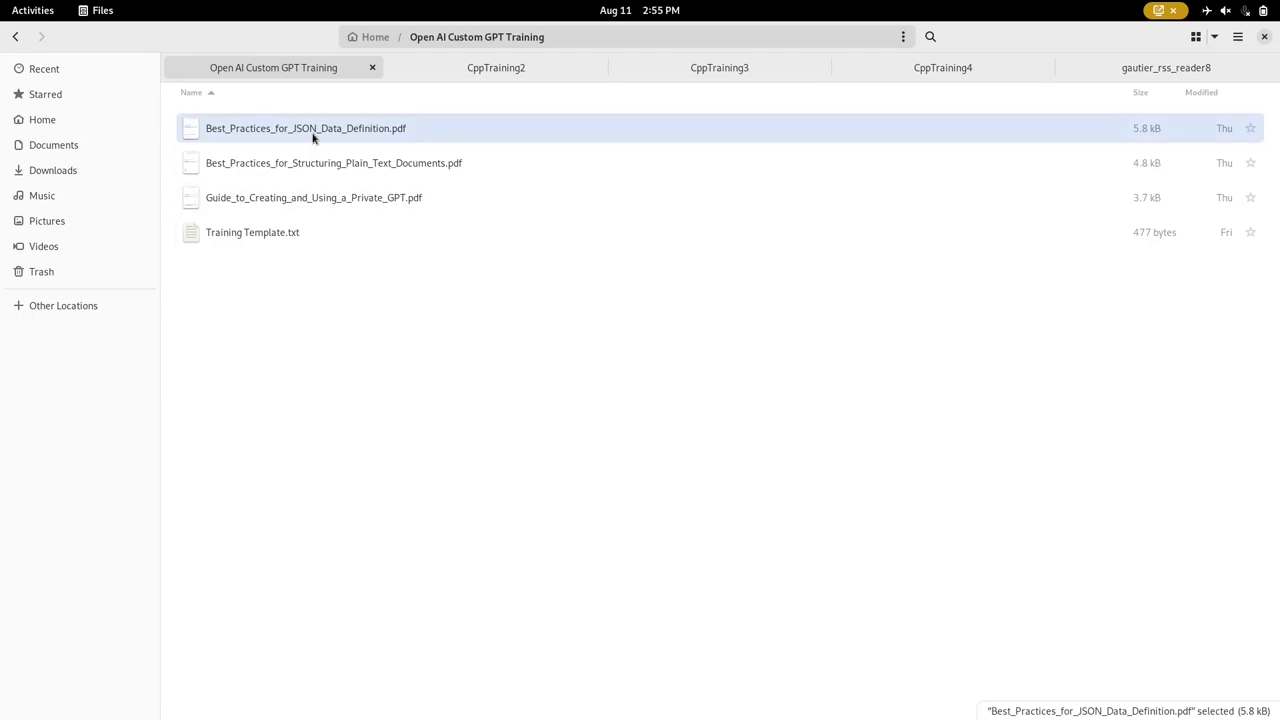
Step: Open Guide_to_Creating_and_Using_a_Private_GPT.pdf, skim its pages, close it and clear the file selection
double_click(340, 197)
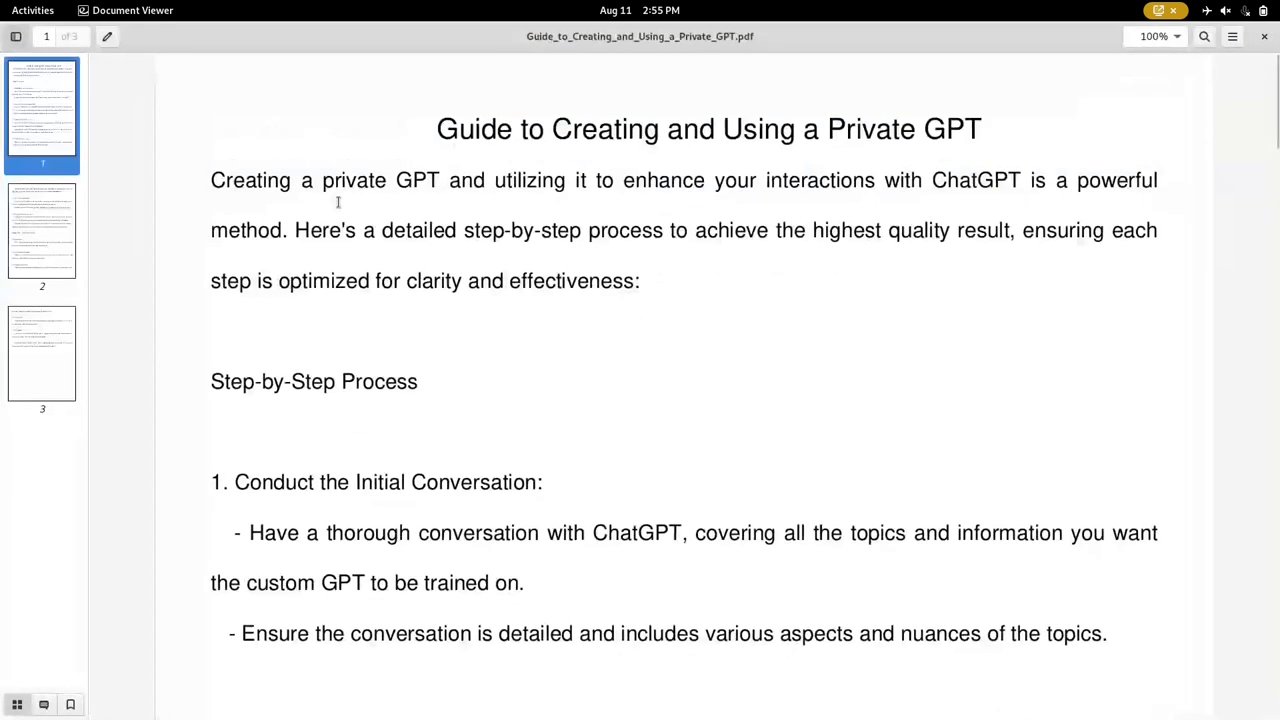
scroll(646, 305, "down", 10)
scroll(646, 305, "down", 10)
scroll(646, 305, "up", 15)
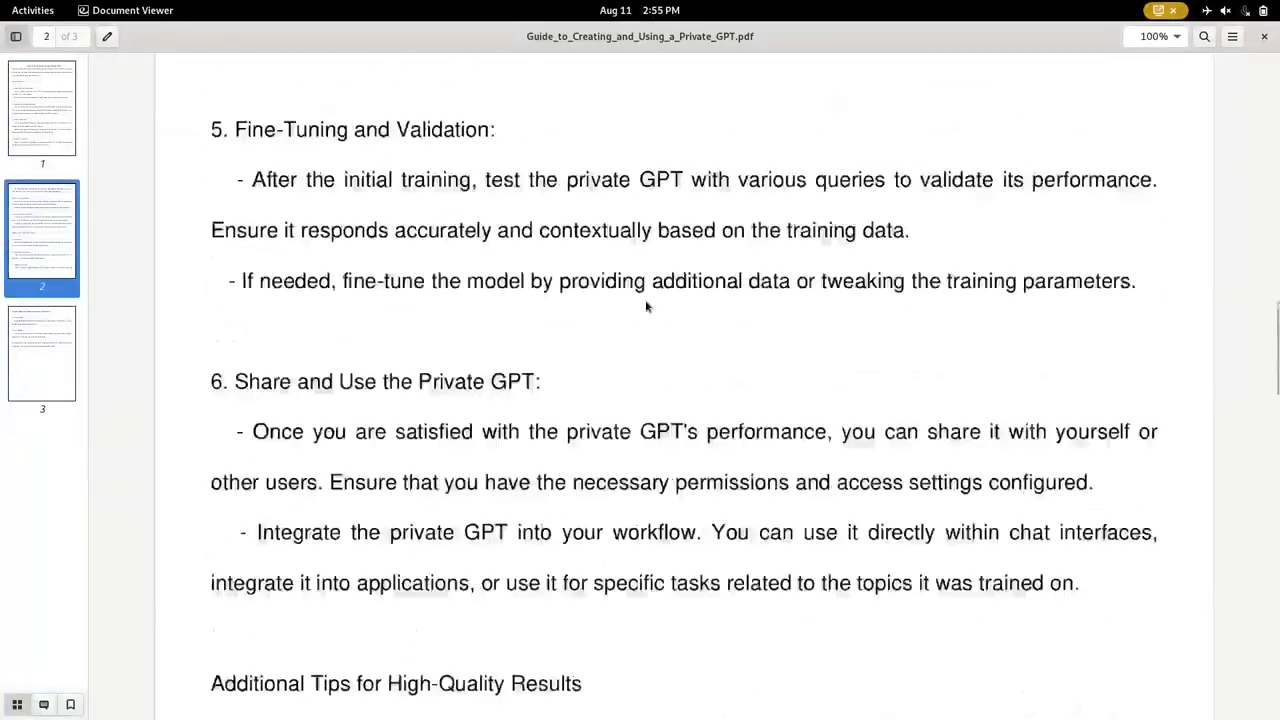
scroll(646, 305, "up", 12)
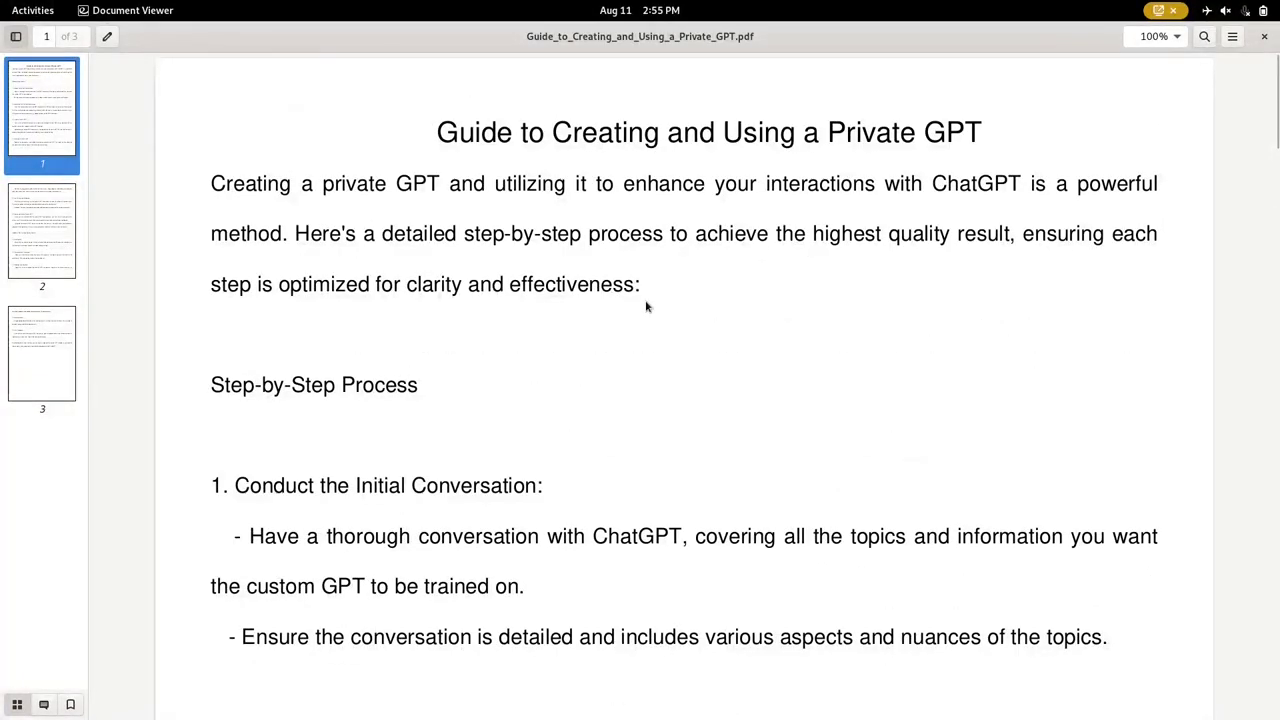
scroll(646, 305, "down", 5)
scroll(646, 306, "up", 5)
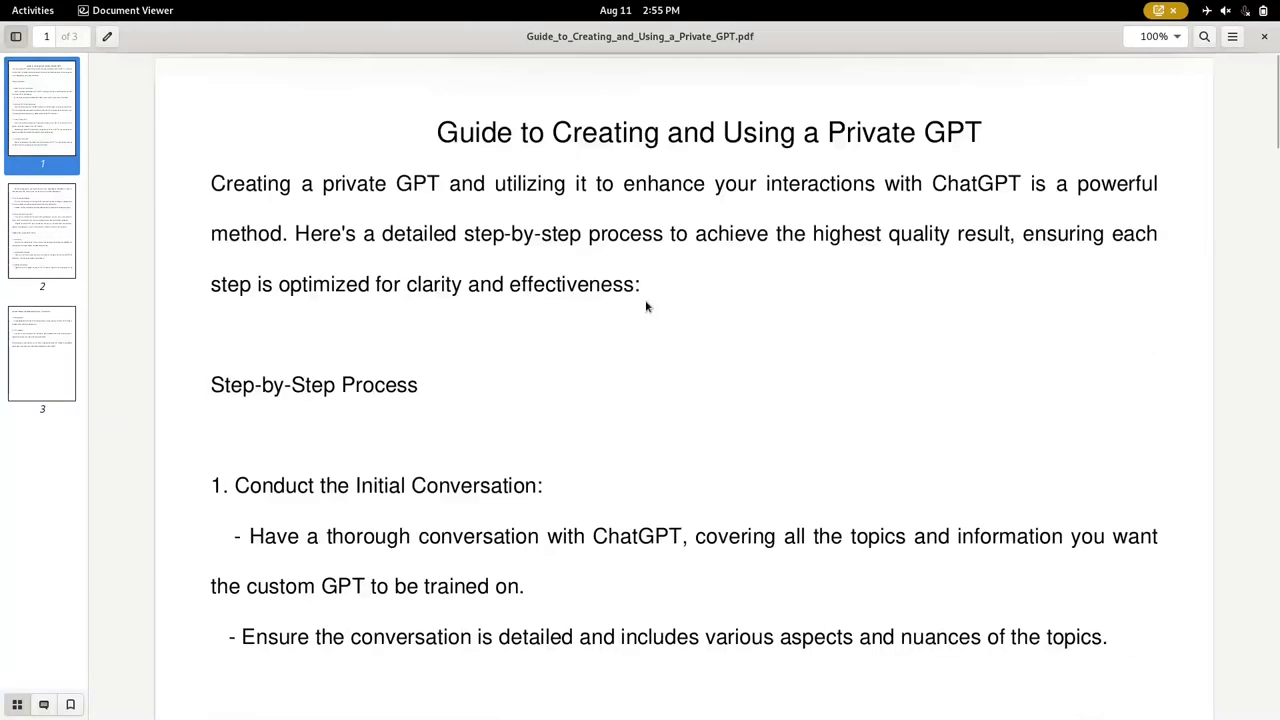
left_click(1263, 36)
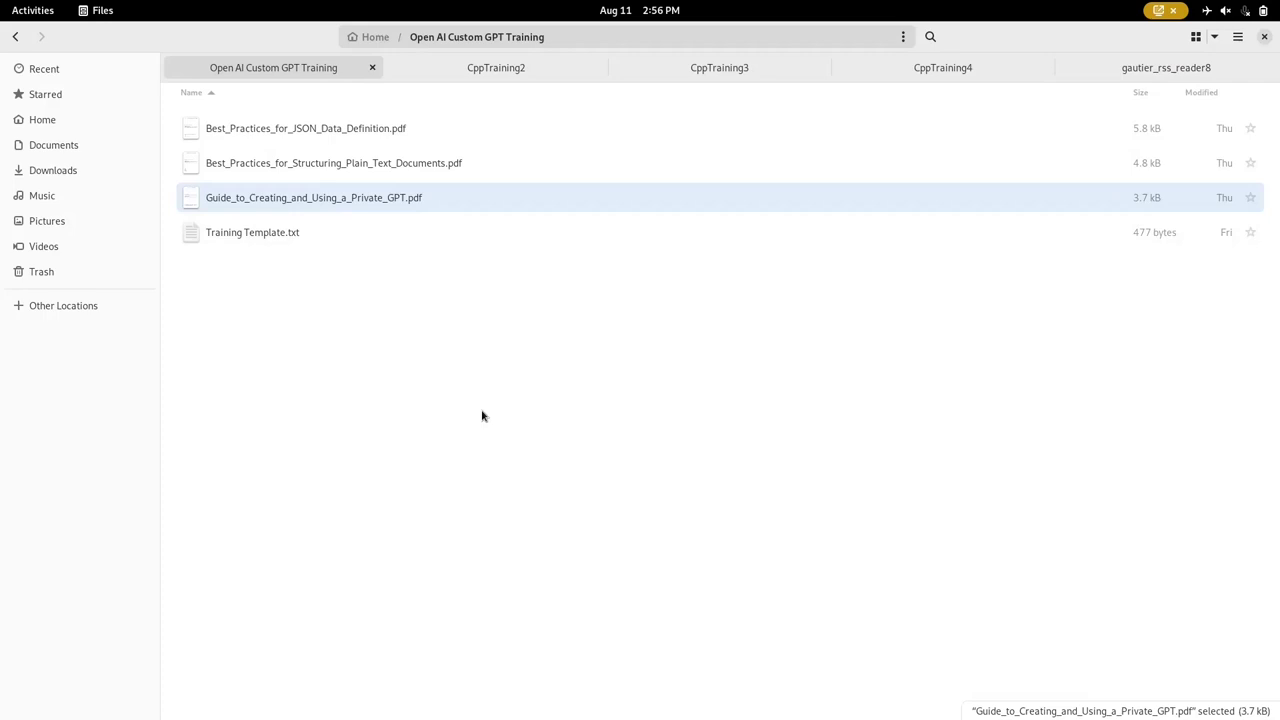
left_click(548, 406)
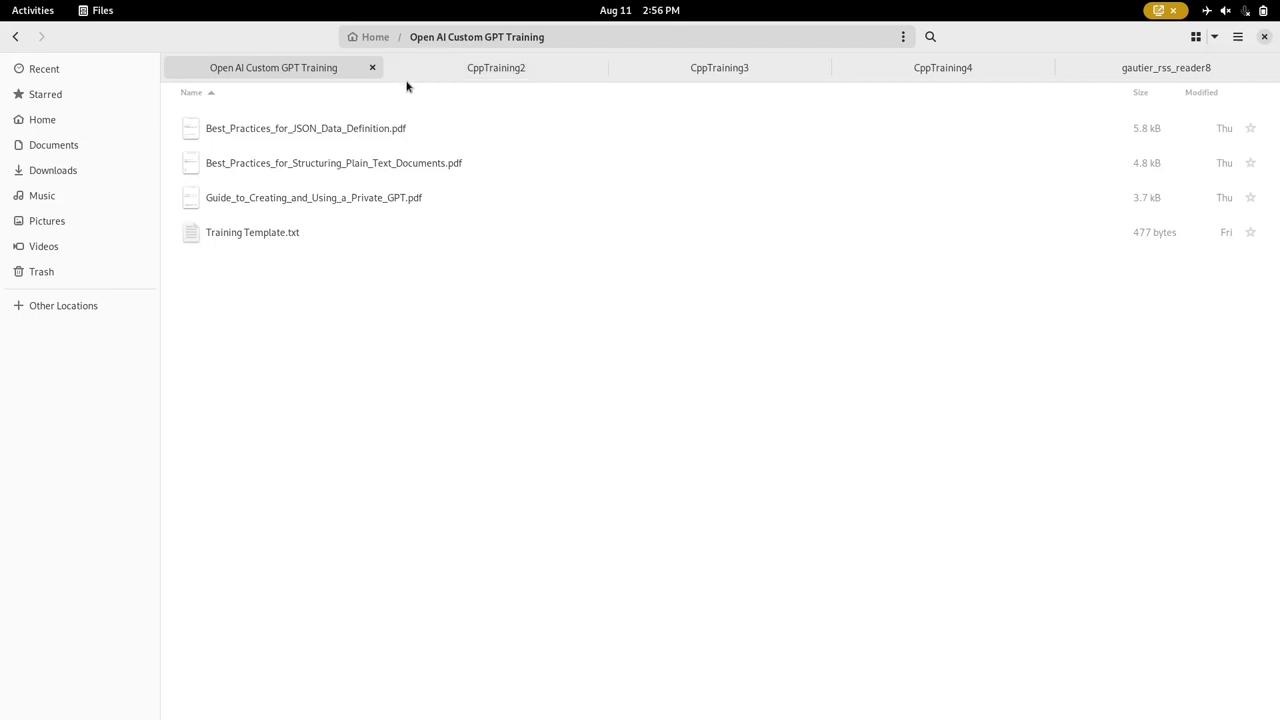
Step: Show the CppTraining2 folder and look through its list of subfolders and skill files
left_click(440, 78)
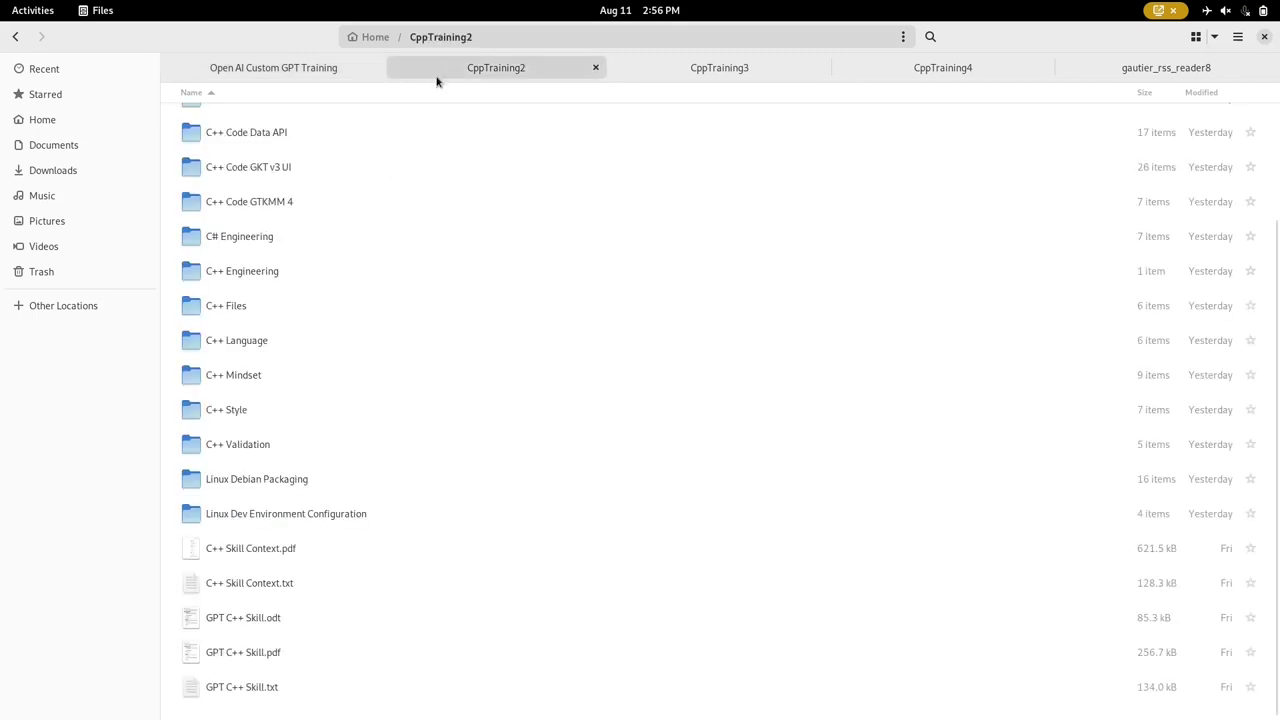
scroll(400, 175, "up", 3)
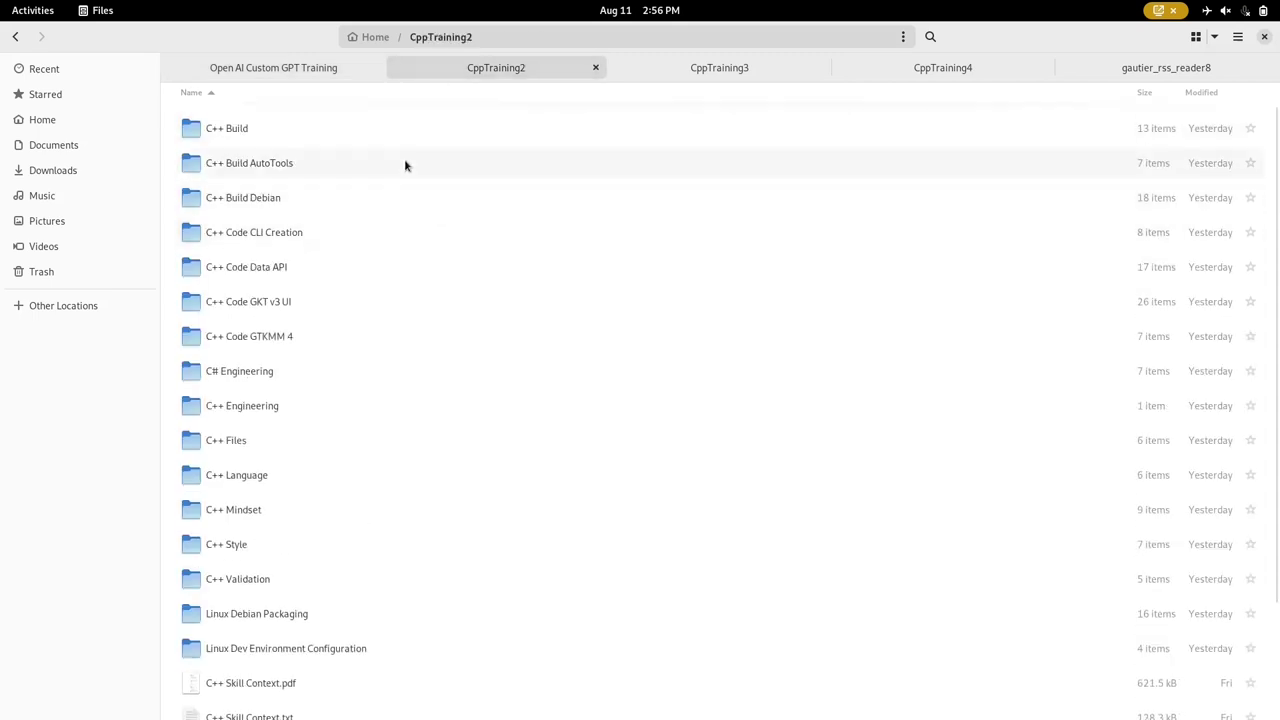
scroll(432, 160, "down", 3)
scroll(462, 320, "up", 3)
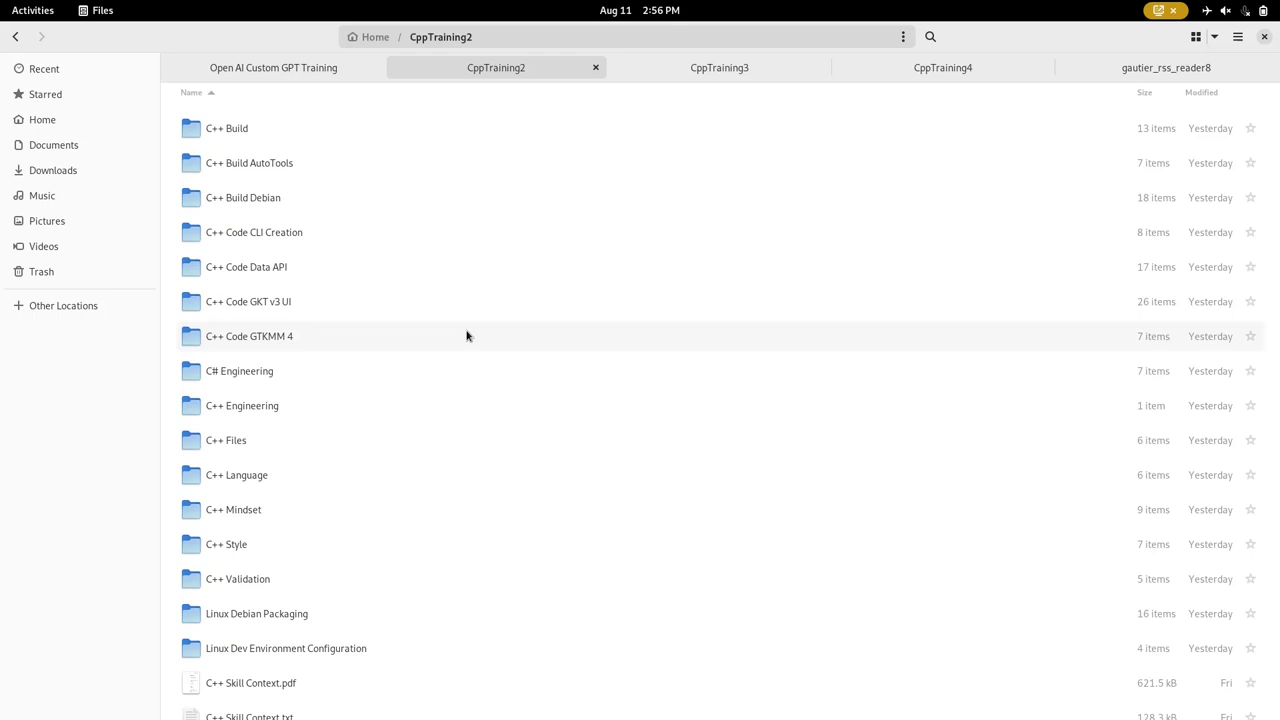
Step: Inspect the contents of the C++ Build, C++ Build AutoTools, C++ Build Debian, C++ Code CLI Creation and C++ Code Data API folders in turn
double_click(330, 138)
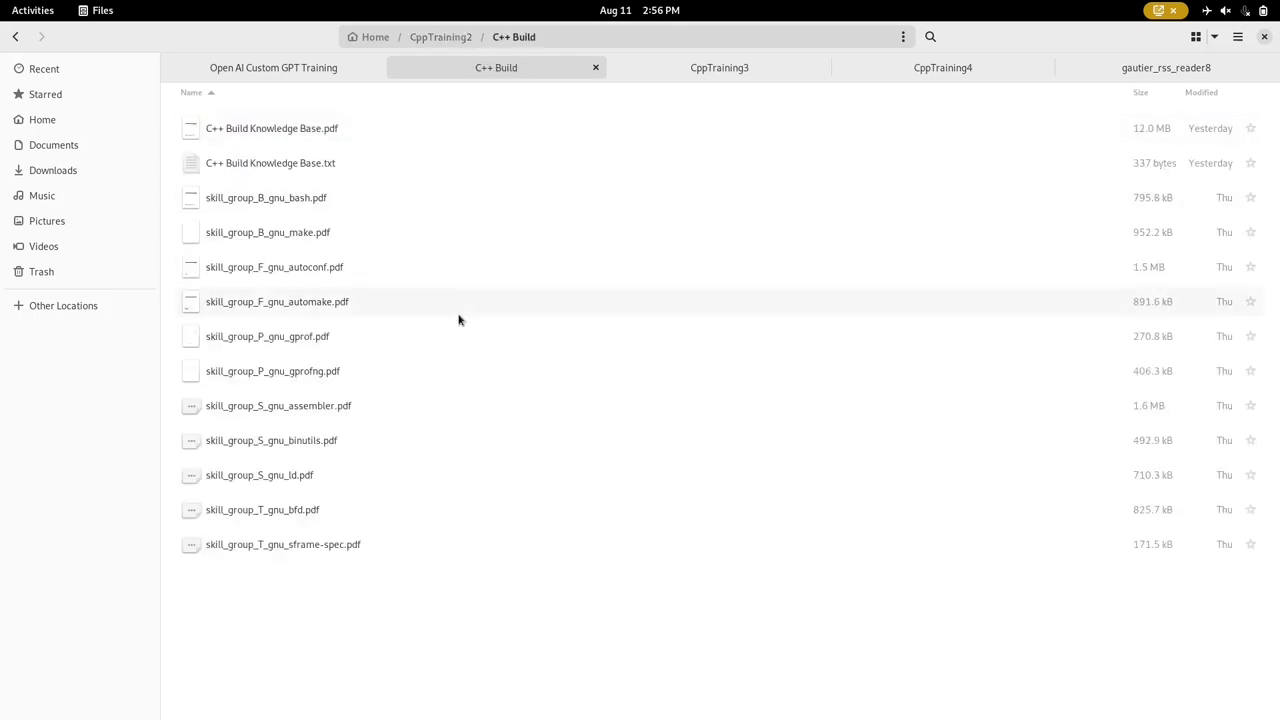
key("alt+Left")
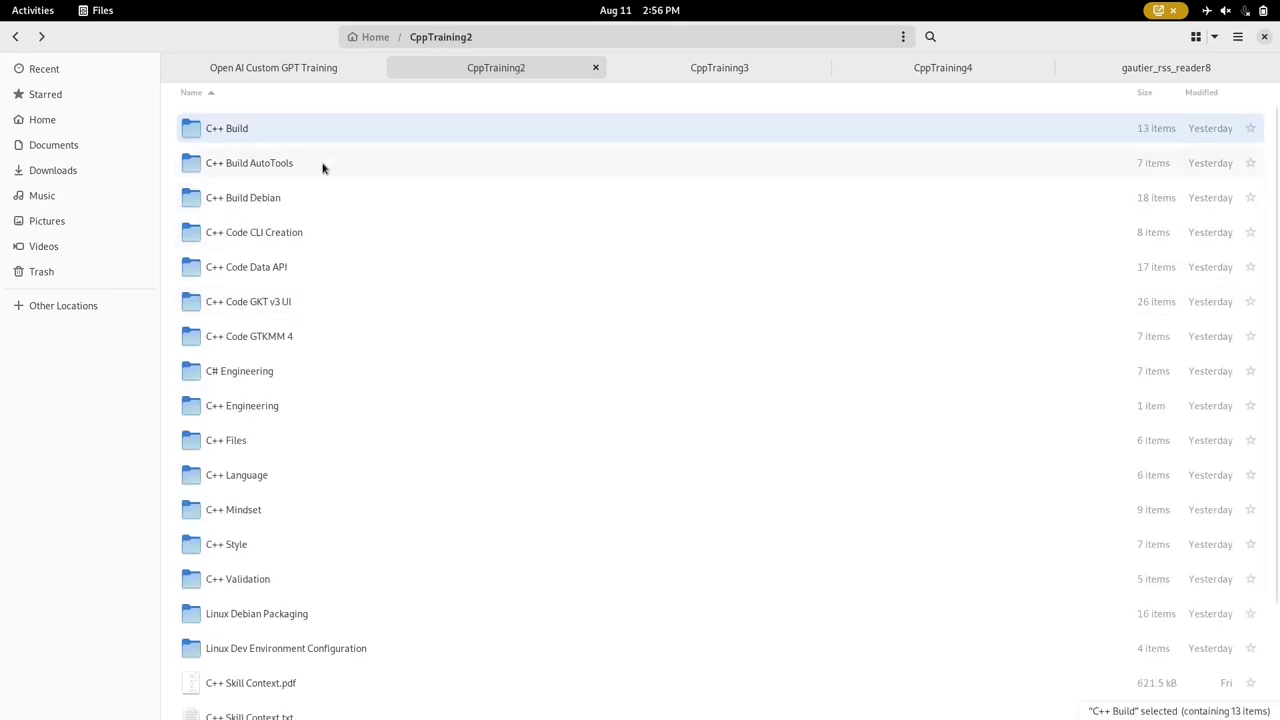
double_click(323, 164)
key("alt+Left")
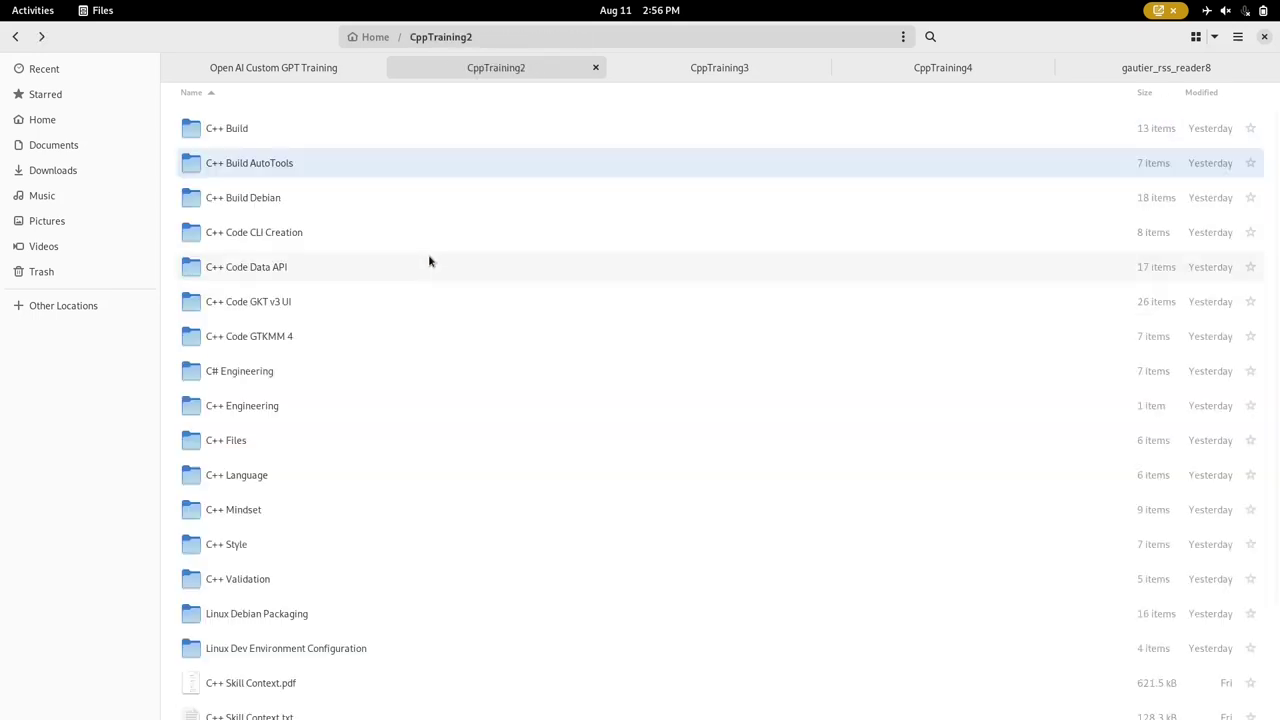
double_click(335, 197)
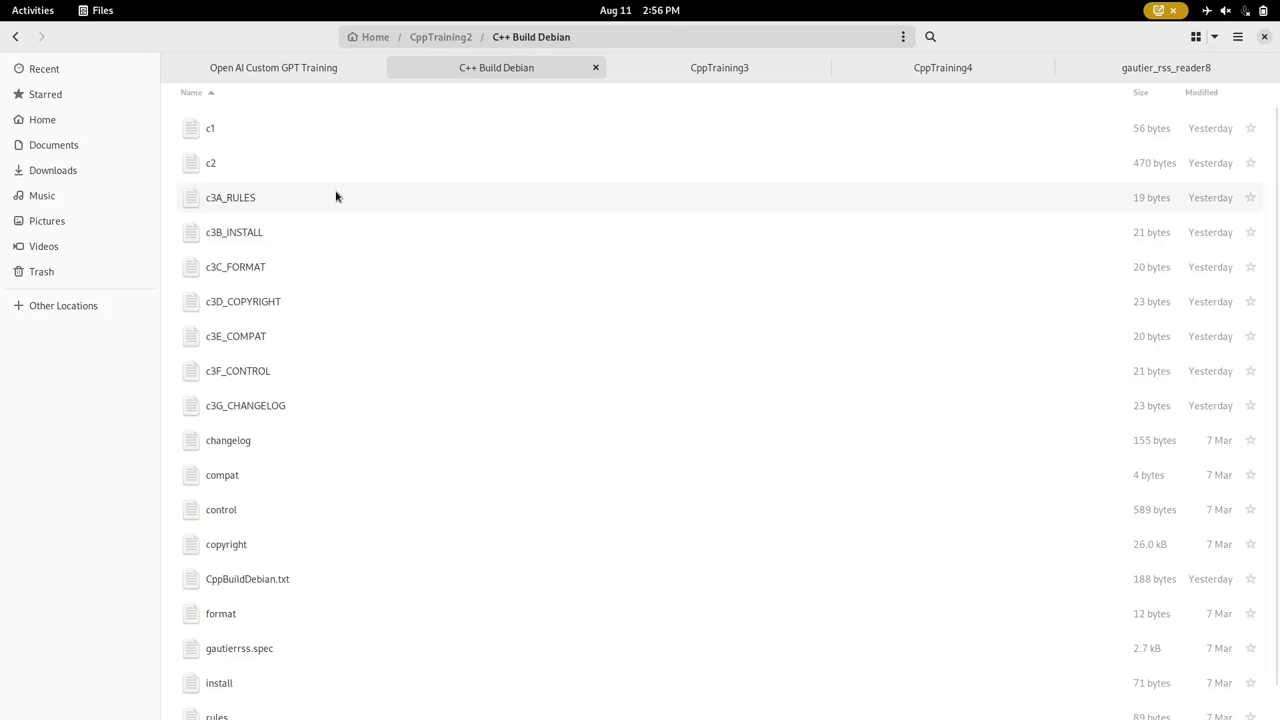
key("alt+Left")
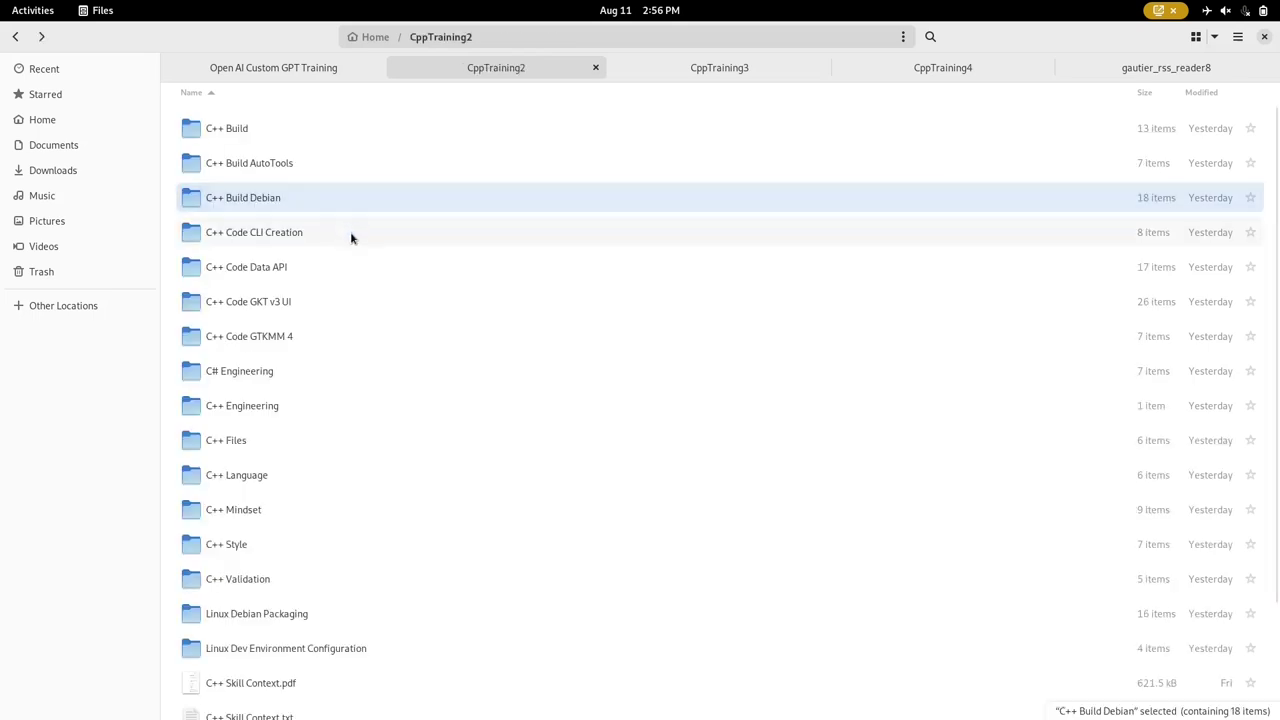
double_click(352, 243)
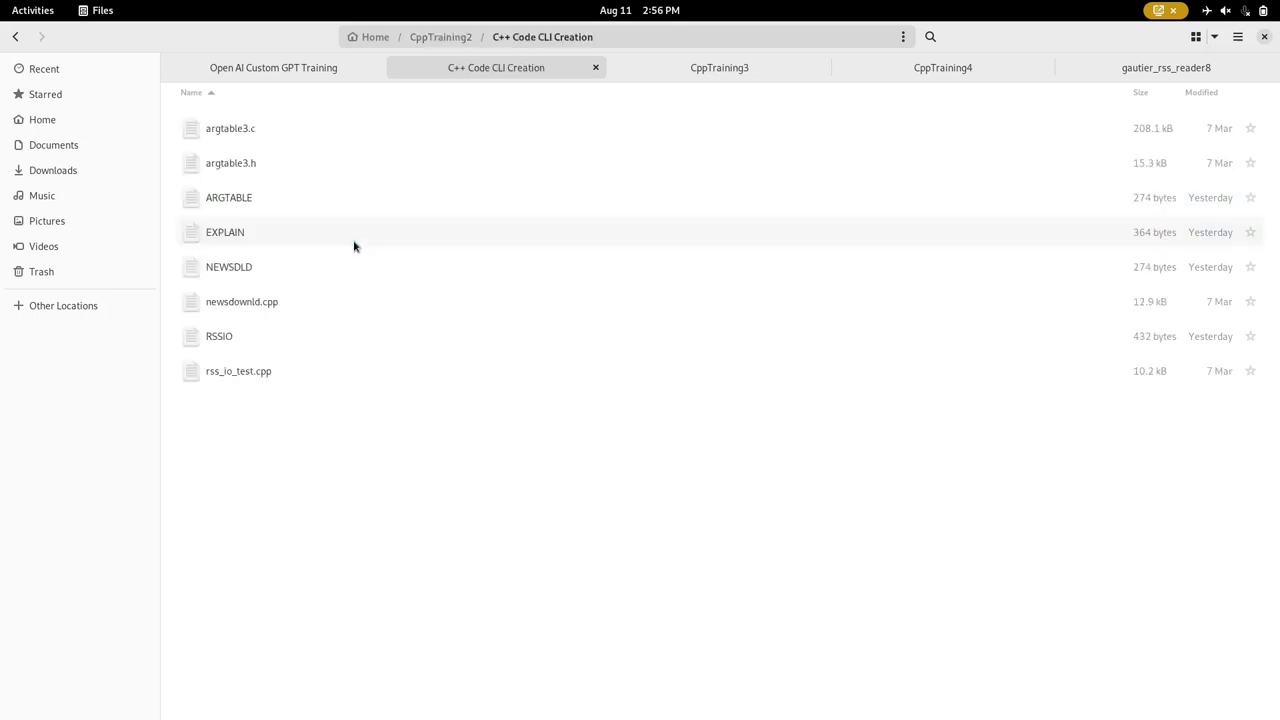
key("alt+Left")
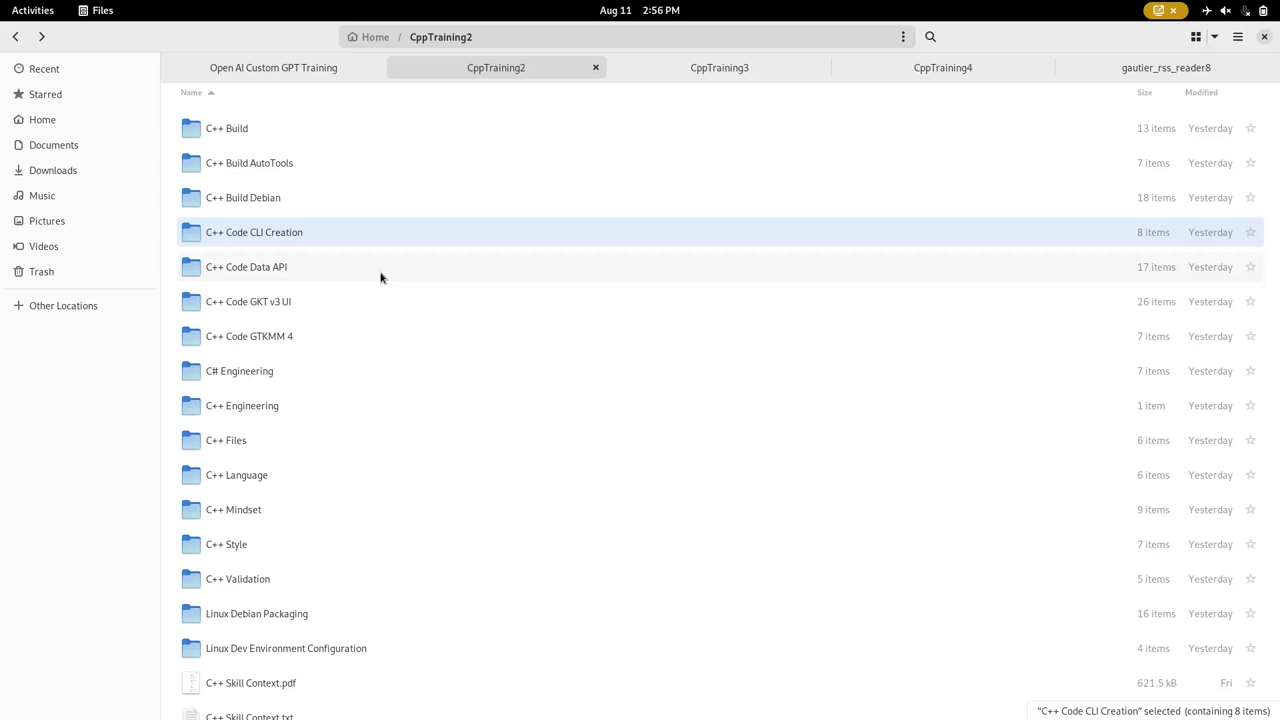
double_click(380, 270)
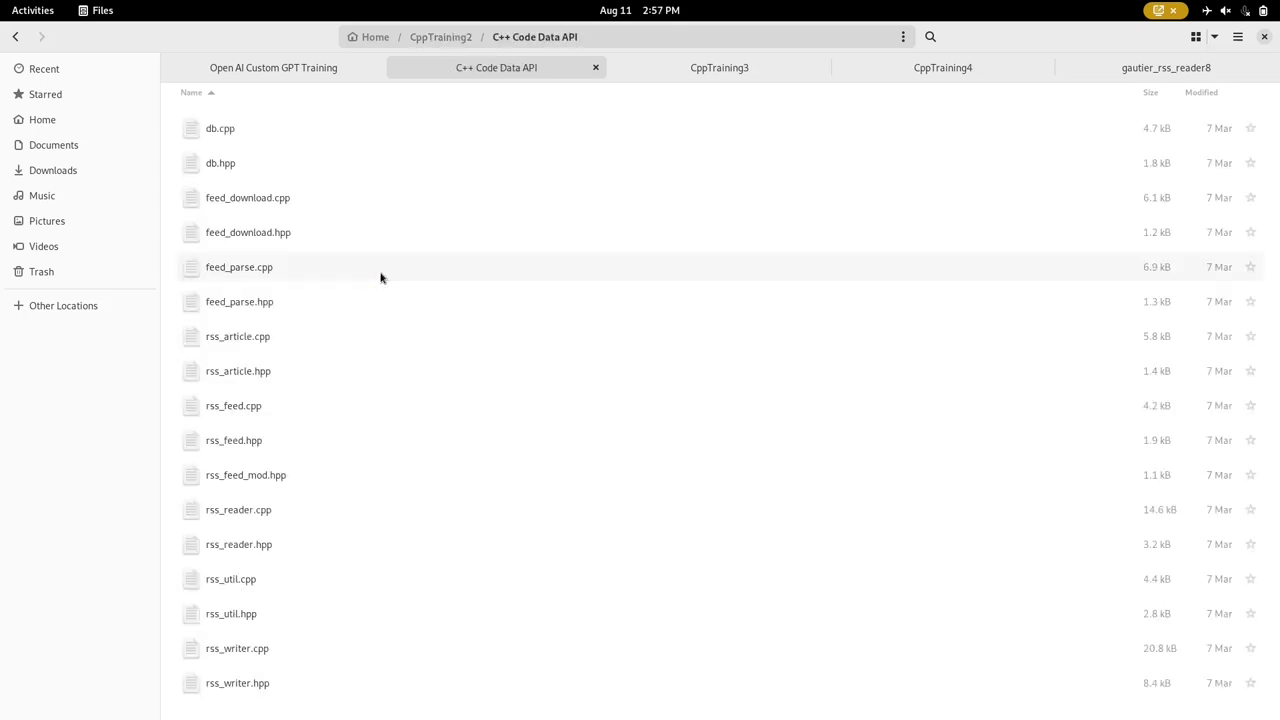
Step: Inspect the contents of the C++ Code GKT v3 UI, C++ Code GTKMM 4, C# Engineering, C++ Engineering and C++ Files folders in turn
key("alt+Left")
double_click(403, 309)
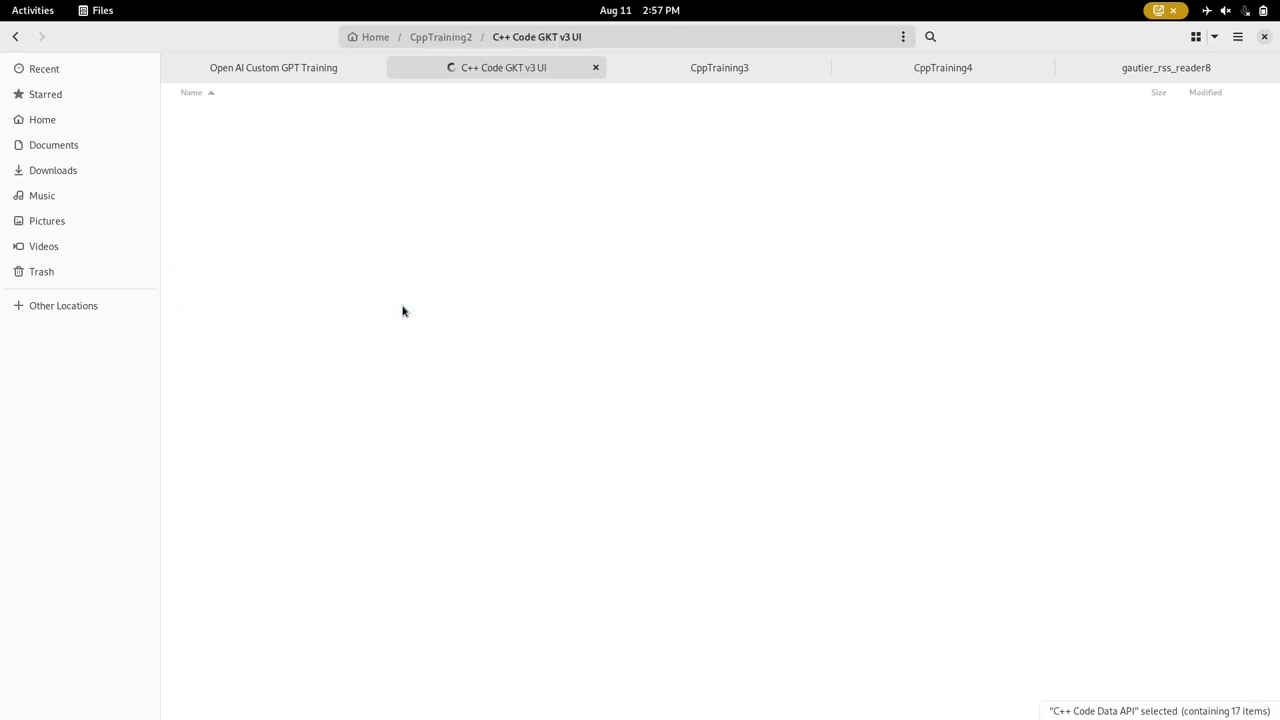
key("alt+Left")
double_click(406, 336)
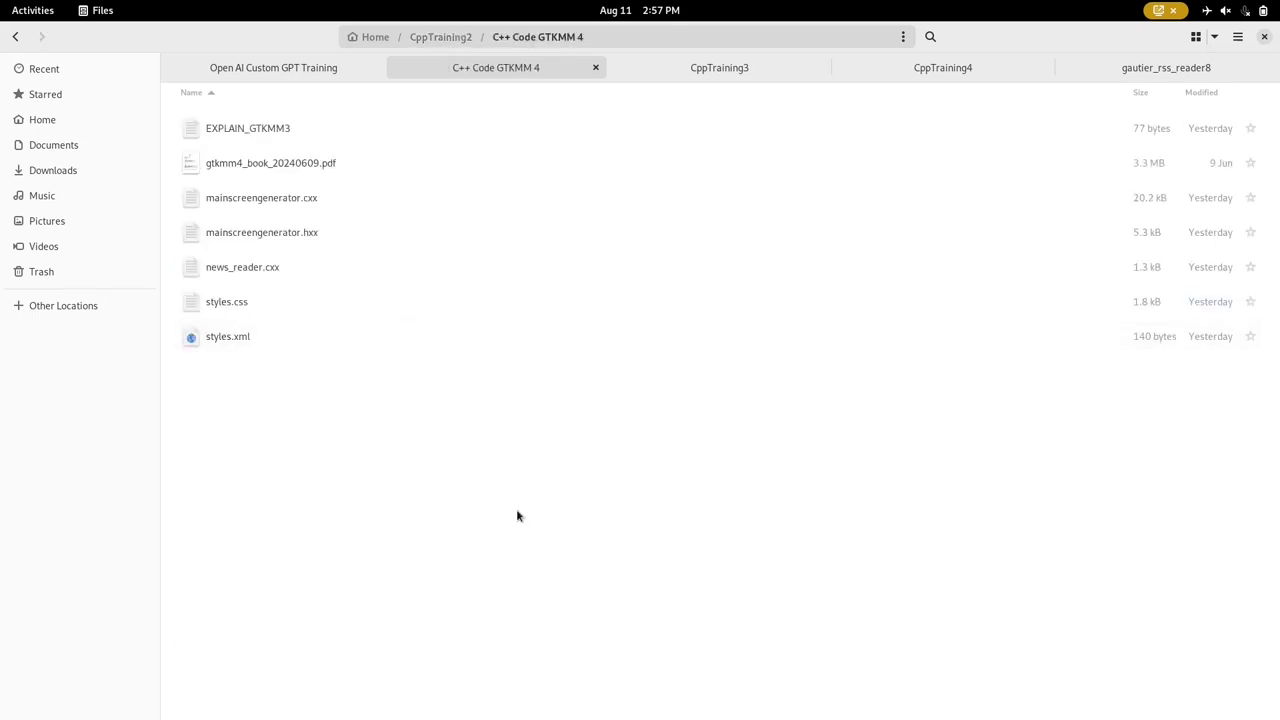
key("alt+Left")
double_click(398, 370)
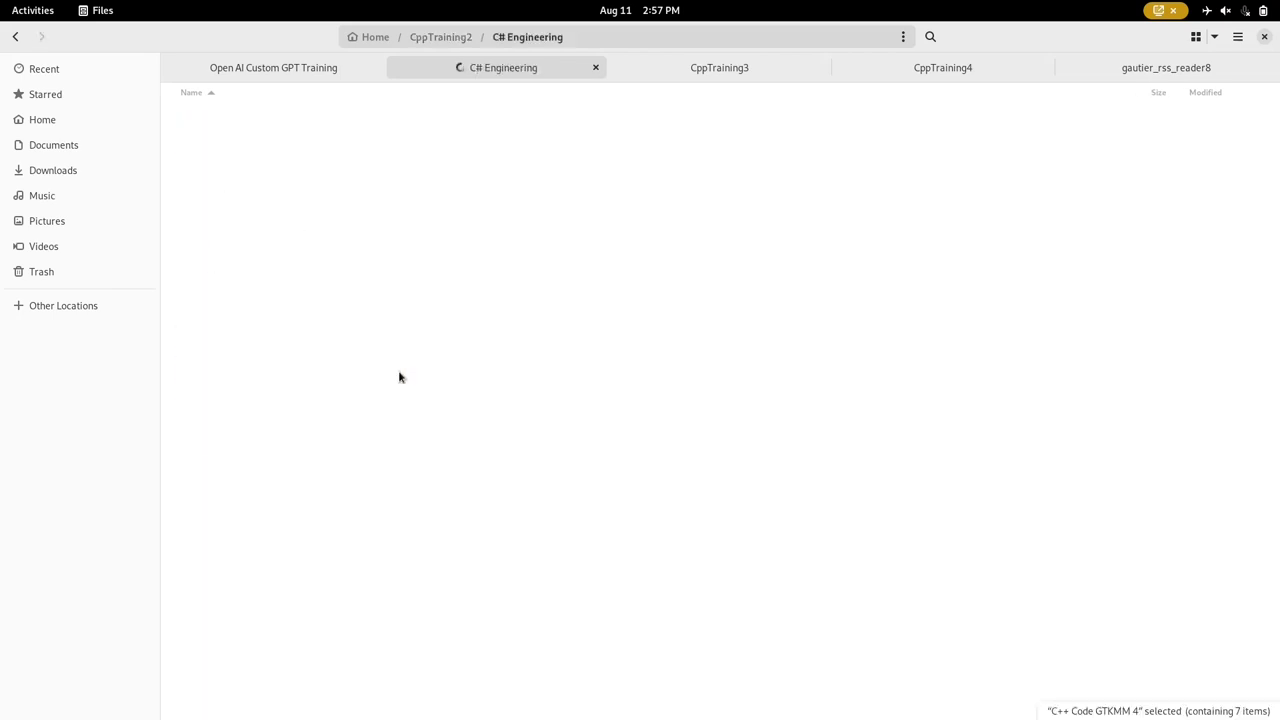
key("alt+Left")
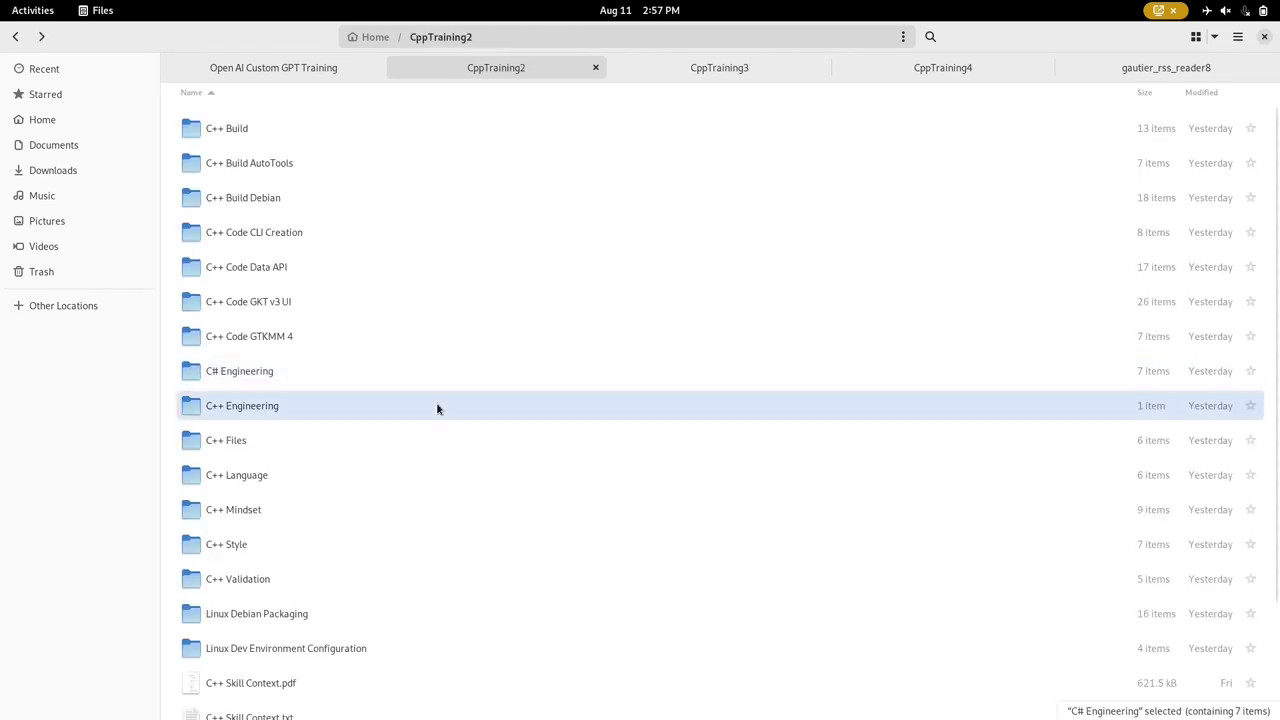
double_click(436, 405)
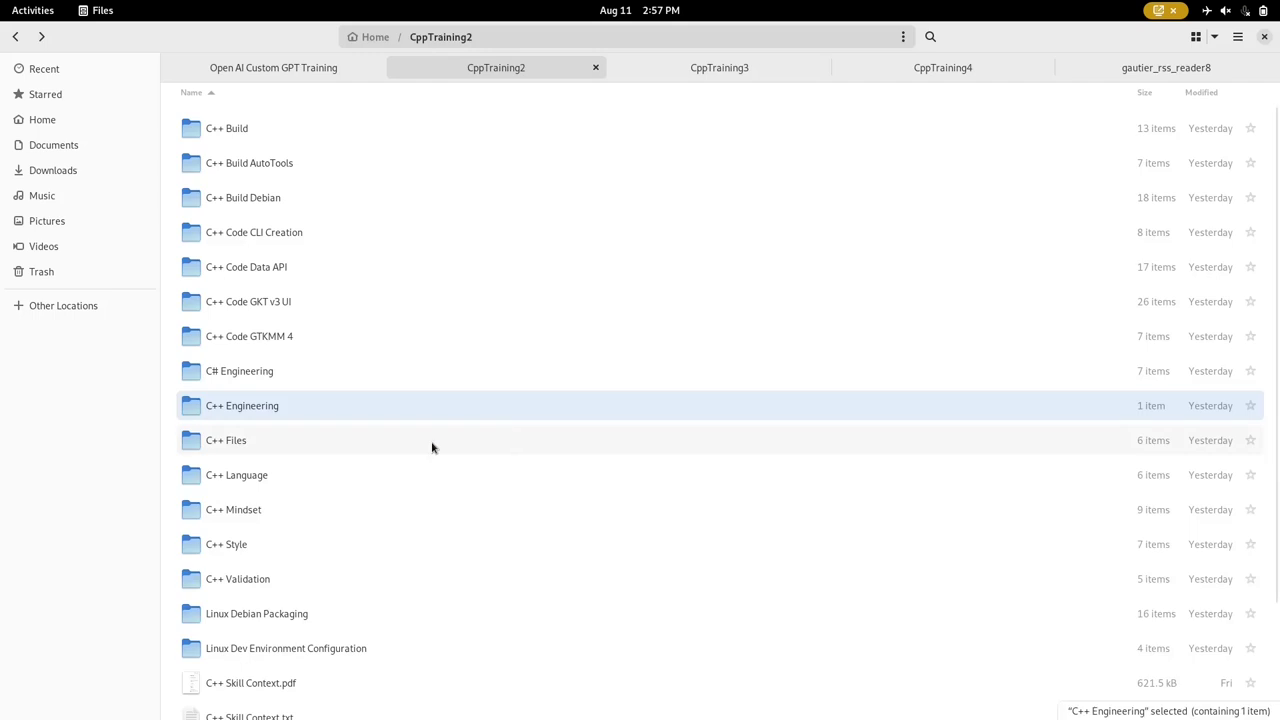
double_click(431, 446)
key("alt+Left")
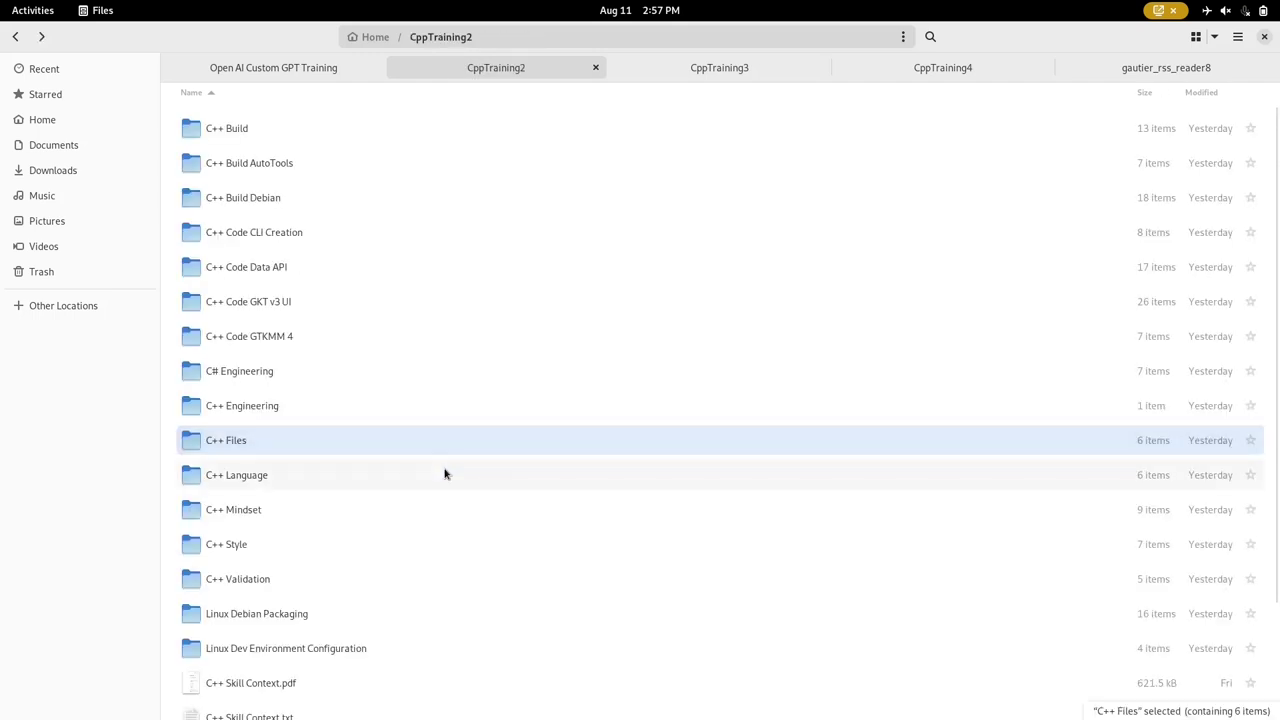
Step: Inspect the contents of the C++ Language, C++ Mindset, C++ Style and C++ Validation folders in turn, returning to CppTraining2
double_click(445, 474)
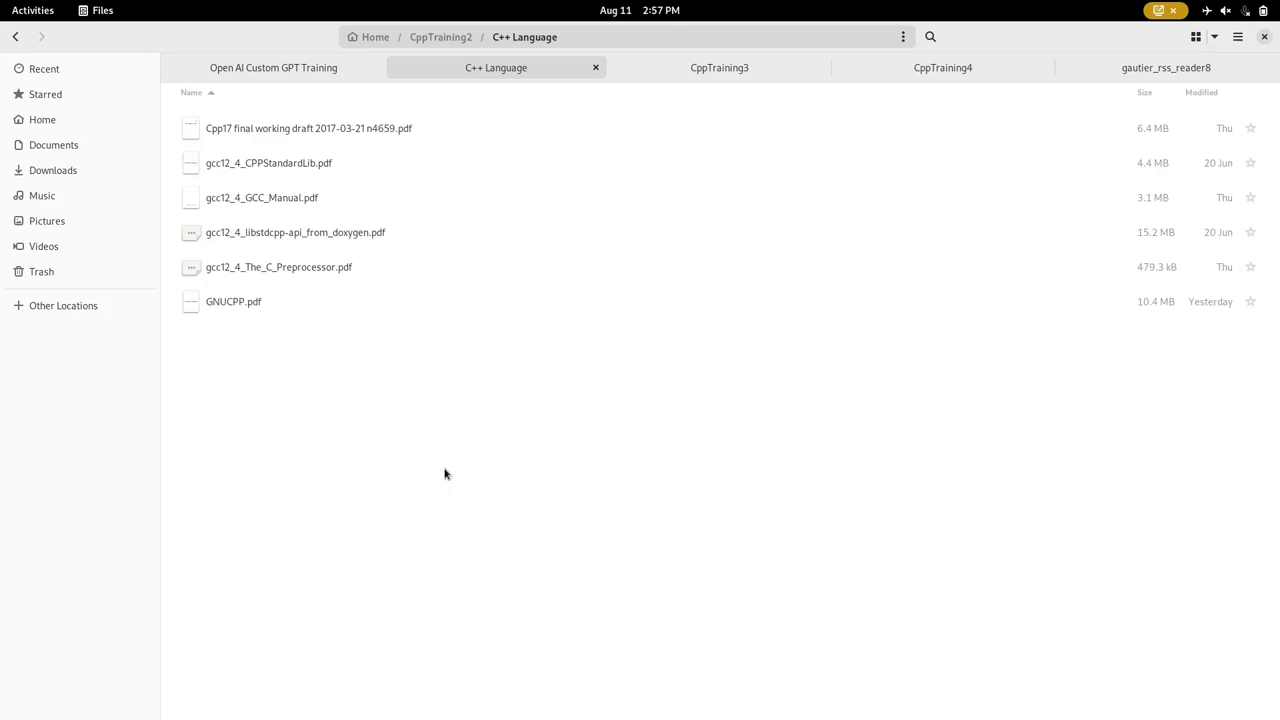
key("alt+Left")
double_click(452, 508)
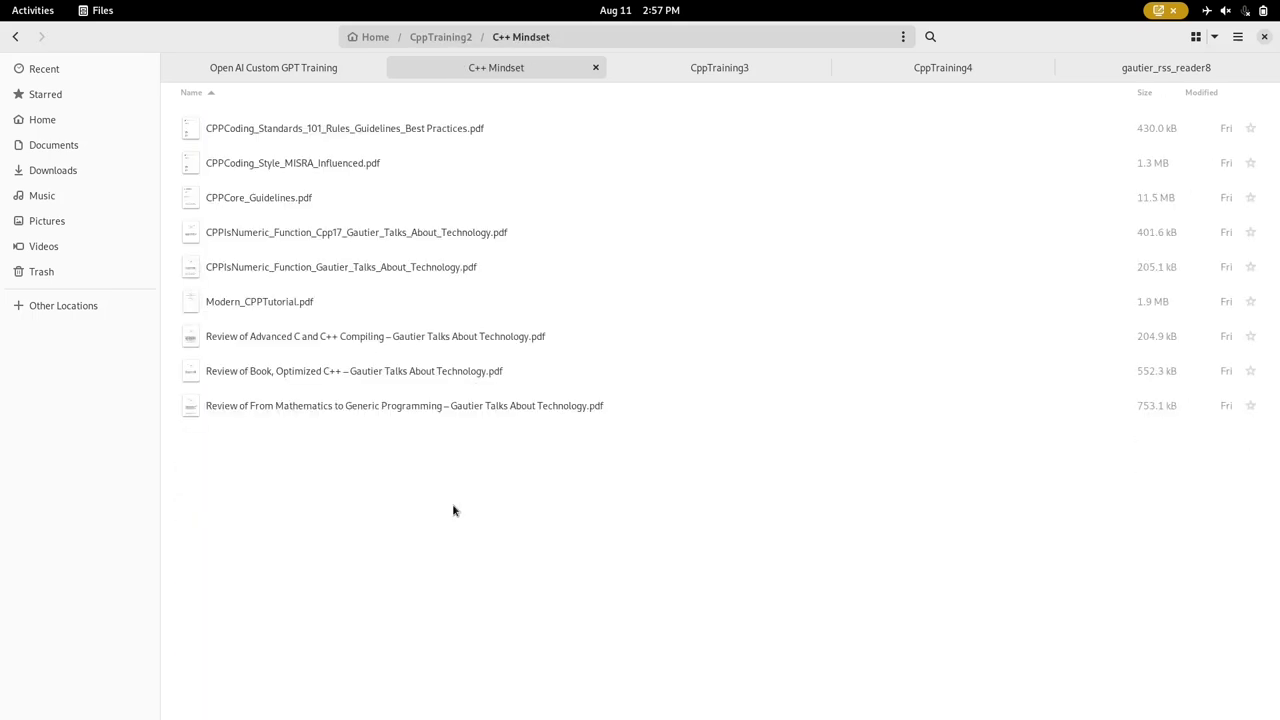
key("alt+Left")
double_click(453, 542)
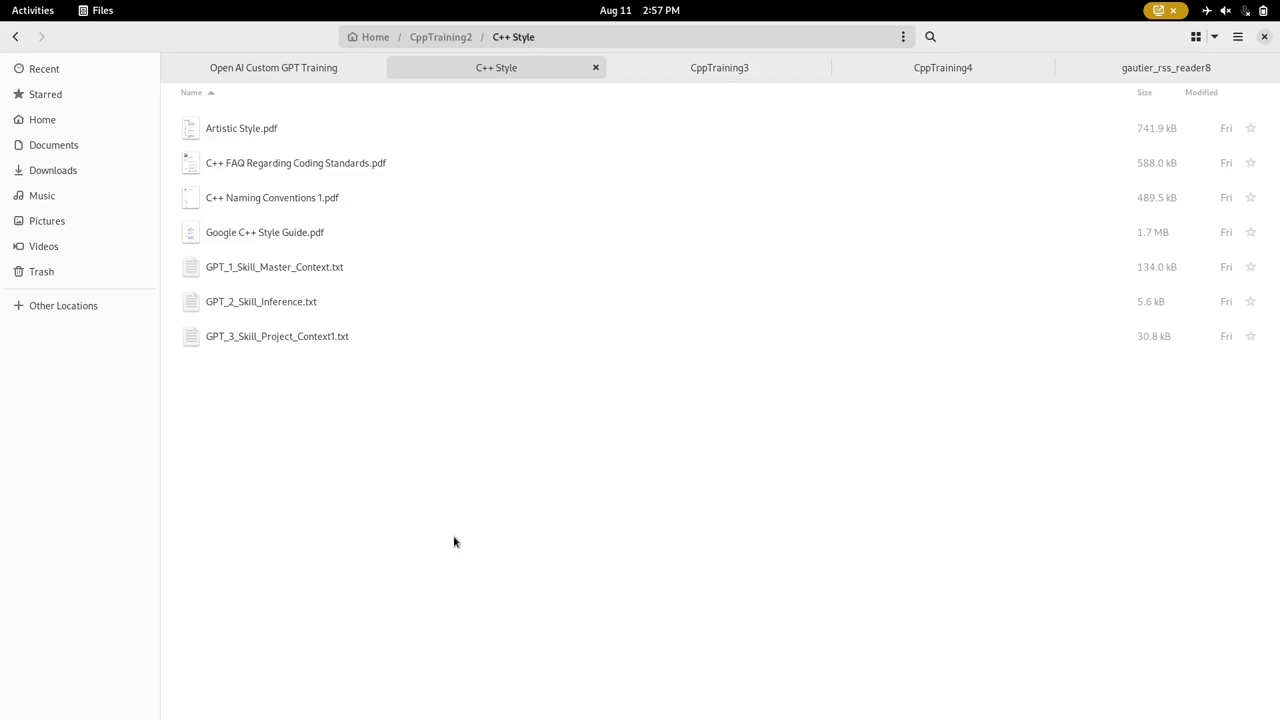
key("alt+Left")
double_click(451, 577)
key("alt+Left")
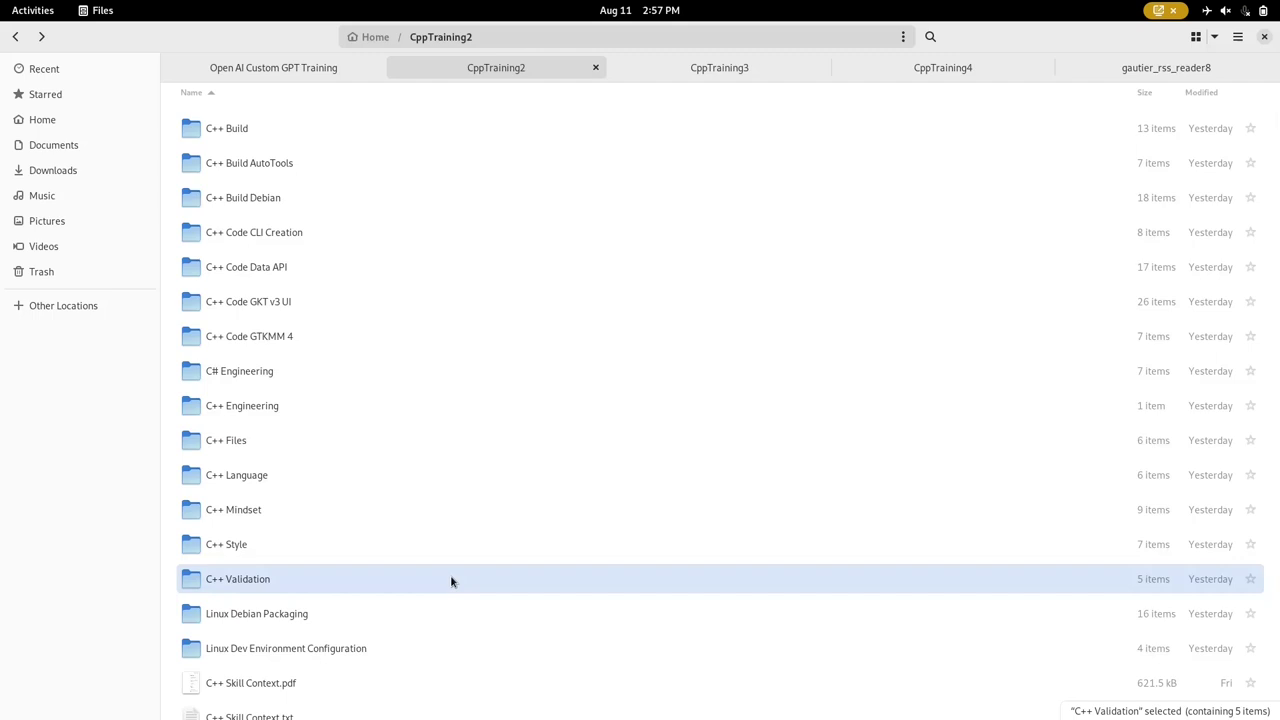
Step: Inspect the Linux Debian Packaging and Linux Dev Environment Configuration folders and return to the CppTraining2 folder
double_click(465, 611)
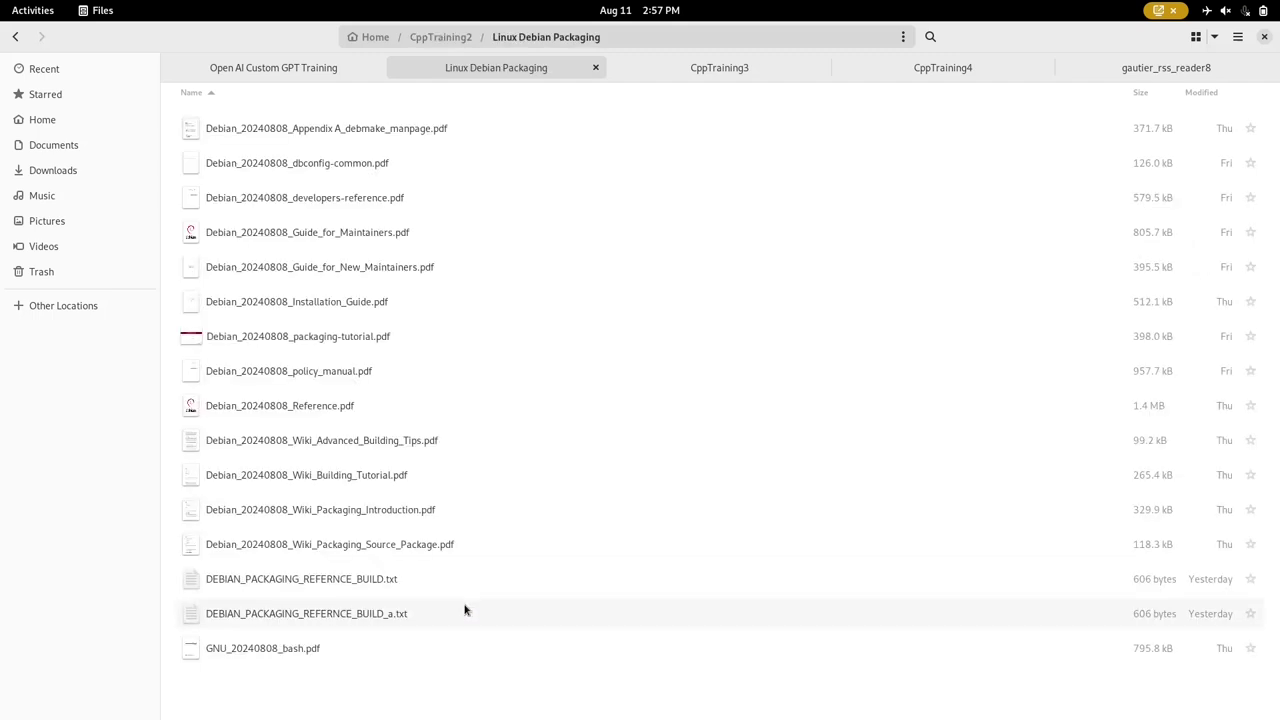
key("alt+Left")
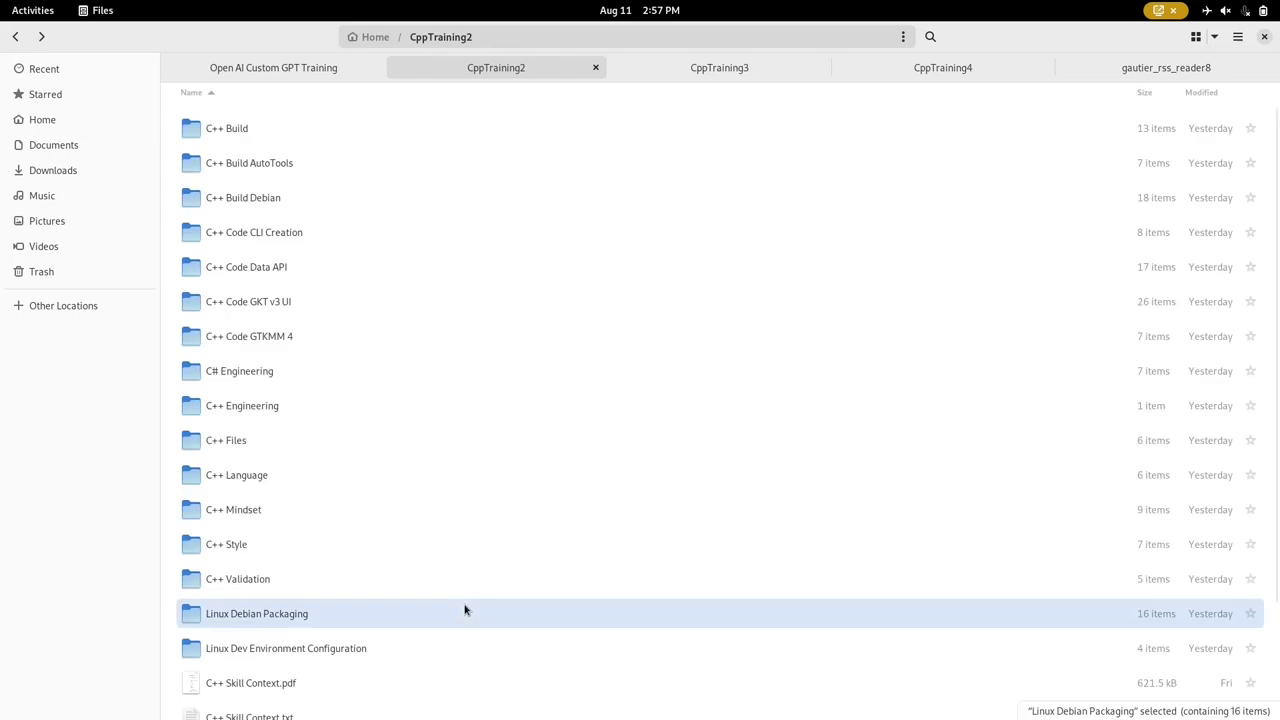
scroll(479, 634, "down", 2)
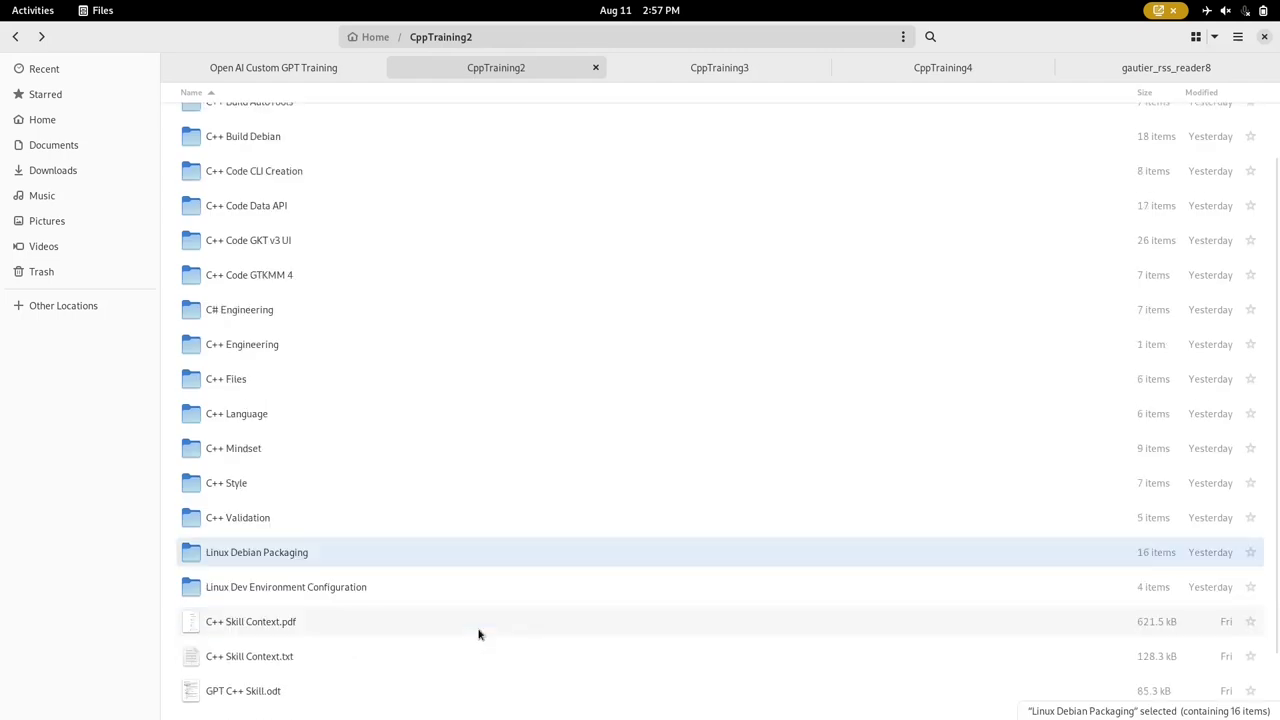
double_click(475, 583)
key("alt+Left")
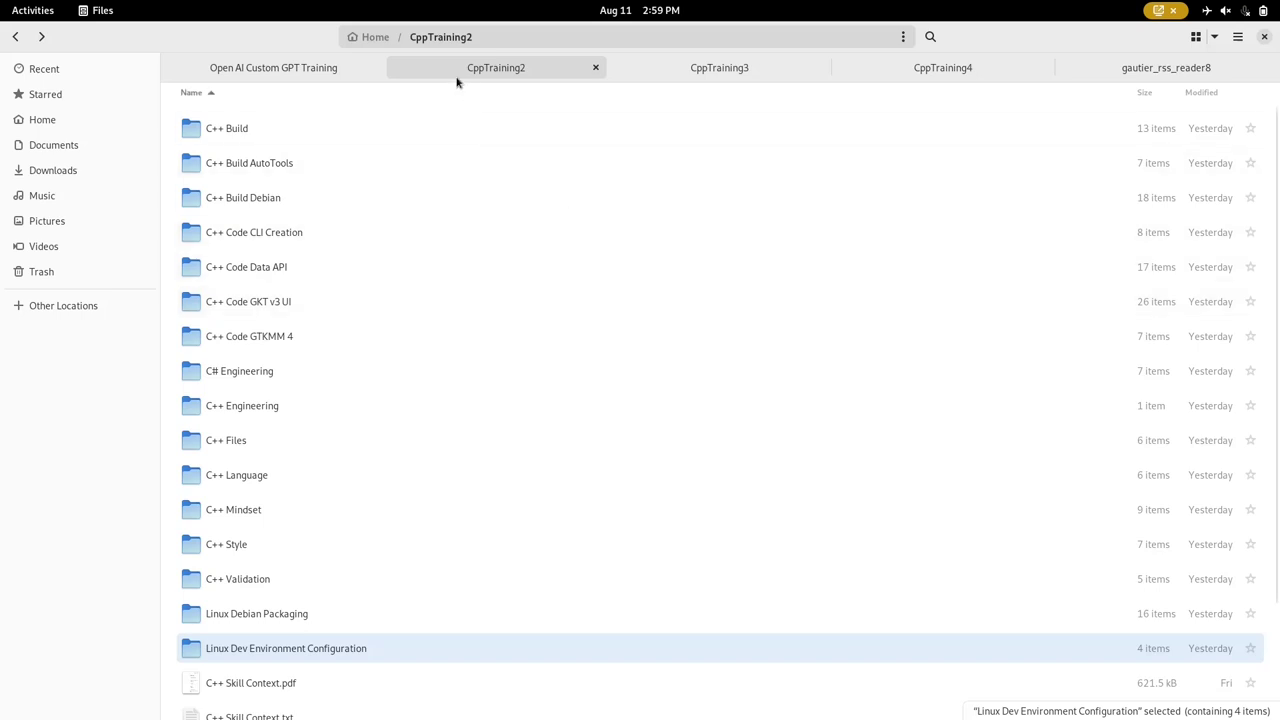
Step: View the CppTraining3 and CppTraining4 folders, check the combined size of all CppTraining4 files, and clear the selection
left_click(730, 76)
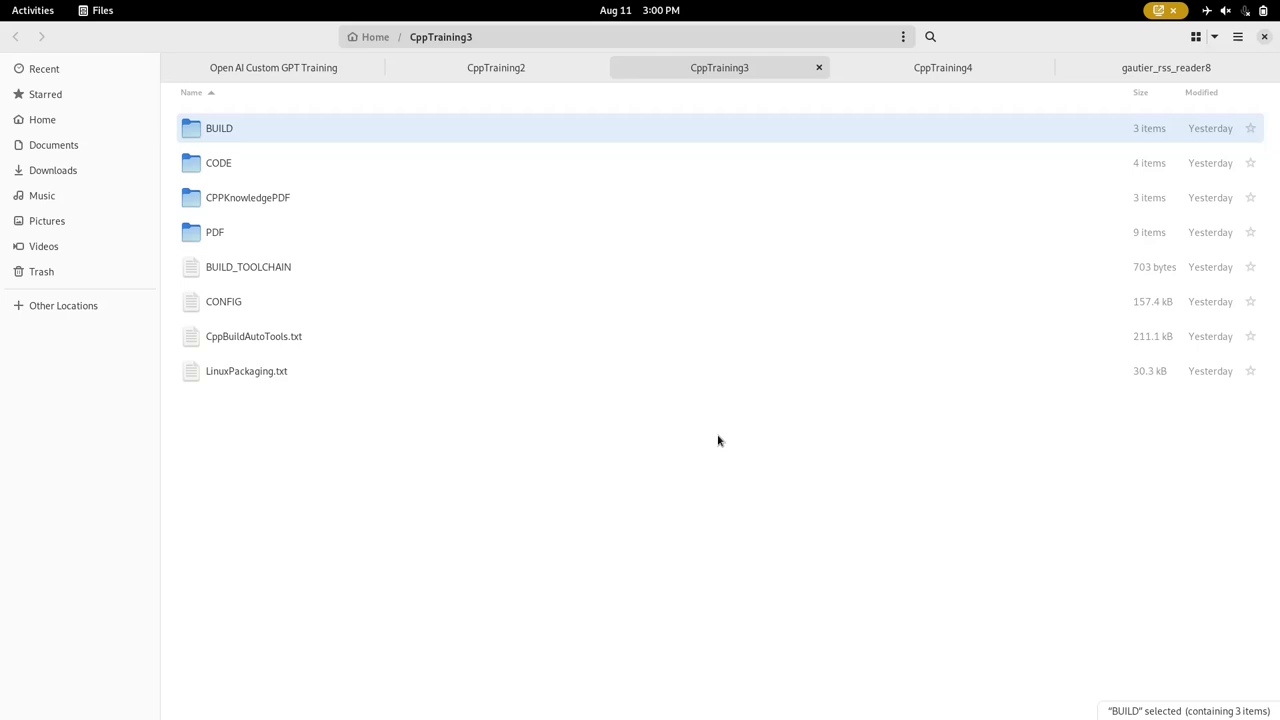
left_click(978, 74)
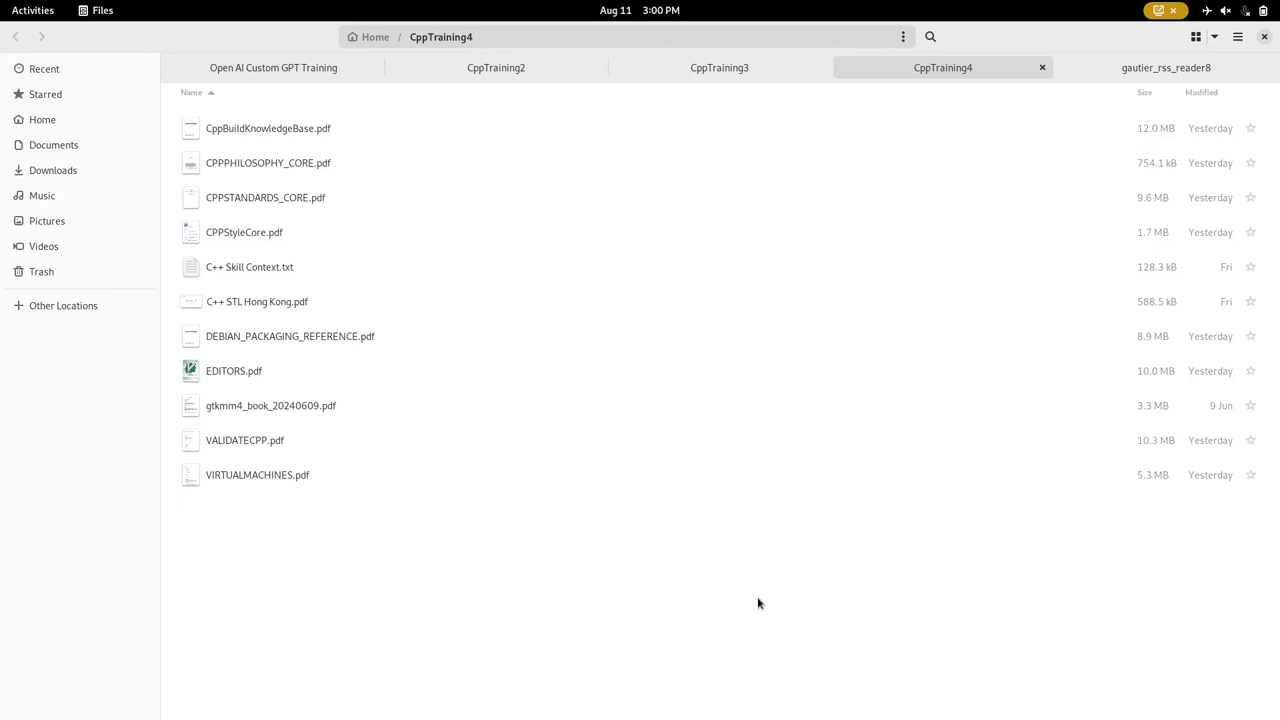
key("ctrl+a")
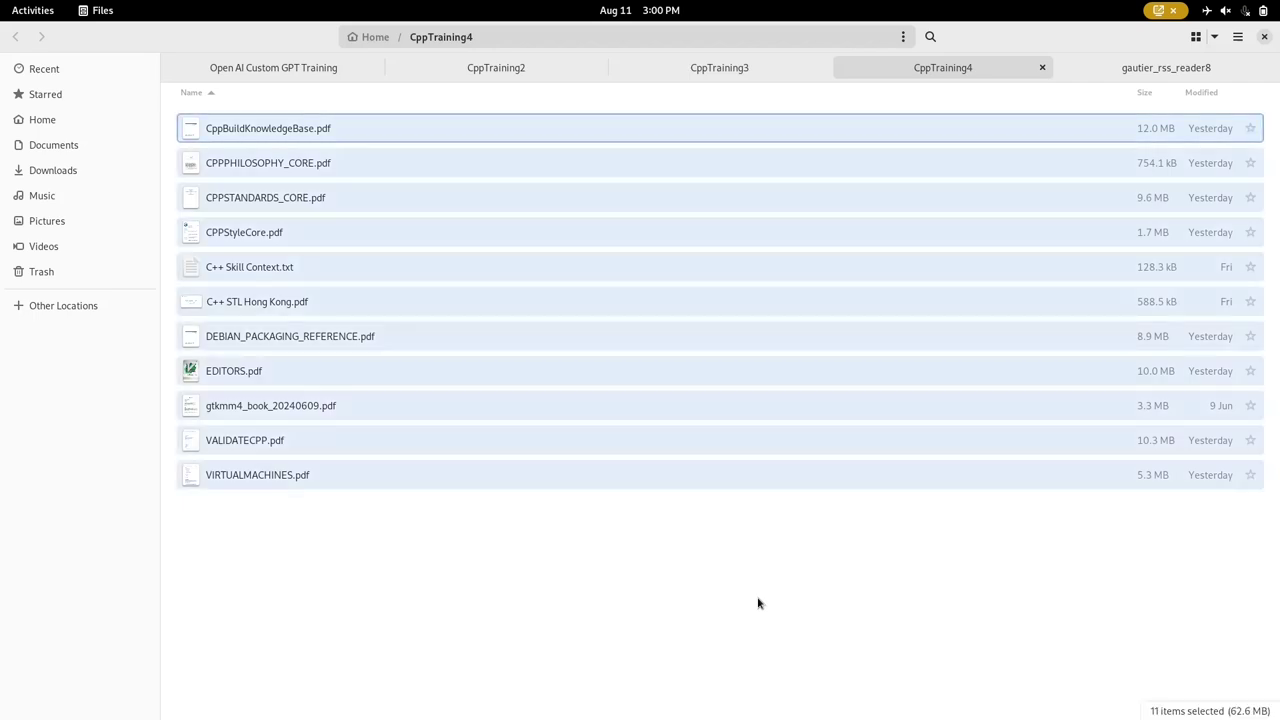
left_click(758, 603)
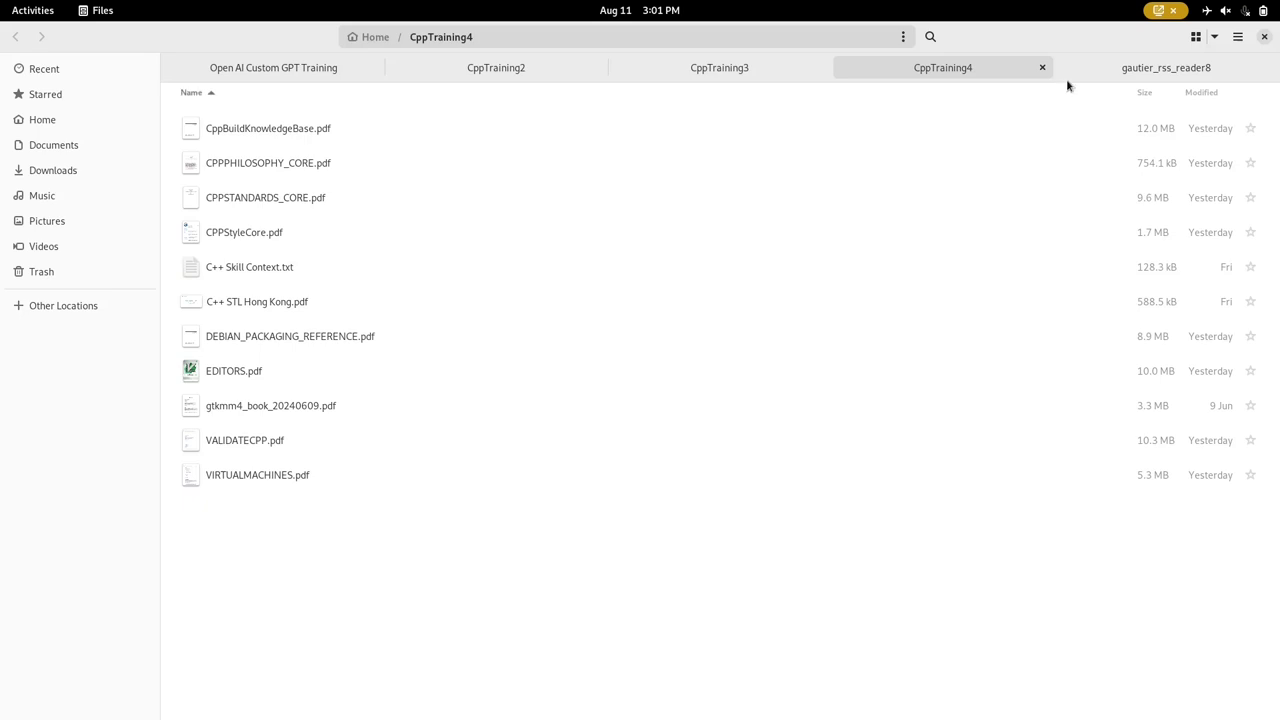
Step: Browse the gautier_rss_reader8 project into src/rss_ui and select the app_resources.h file
left_click(1117, 70)
double_click(300, 272)
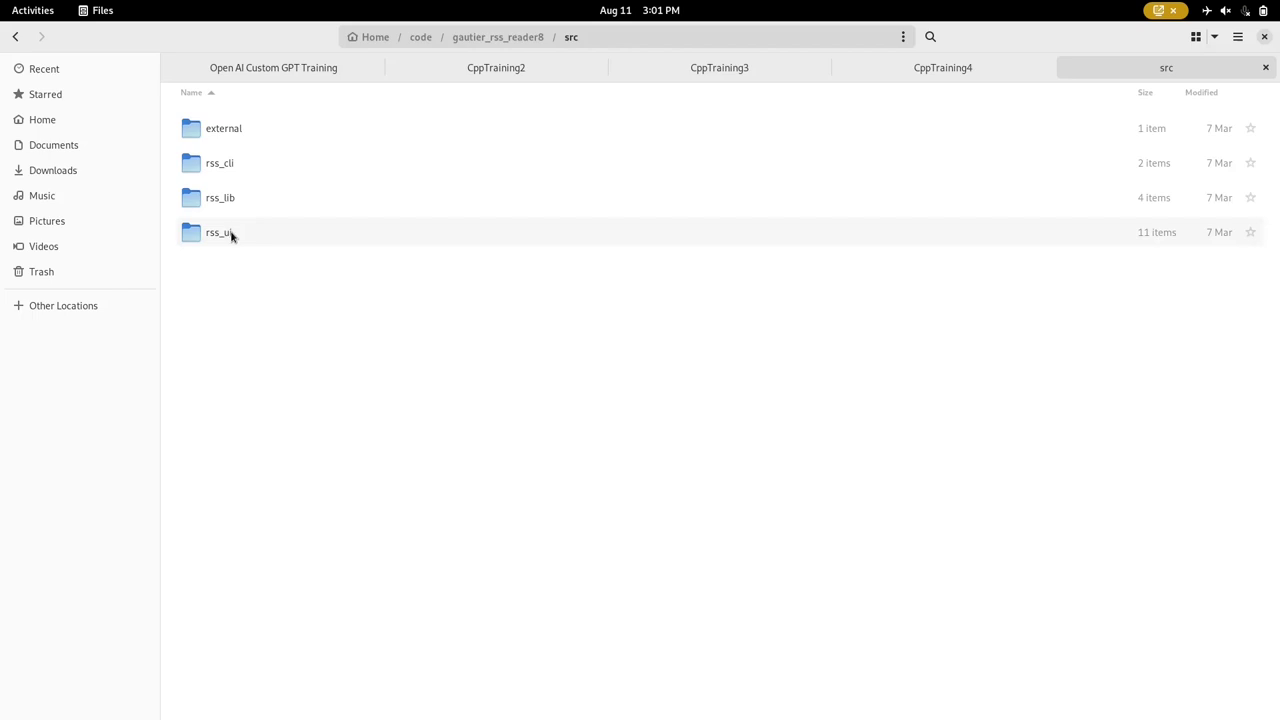
double_click(230, 234)
left_click(256, 305)
left_click(275, 340)
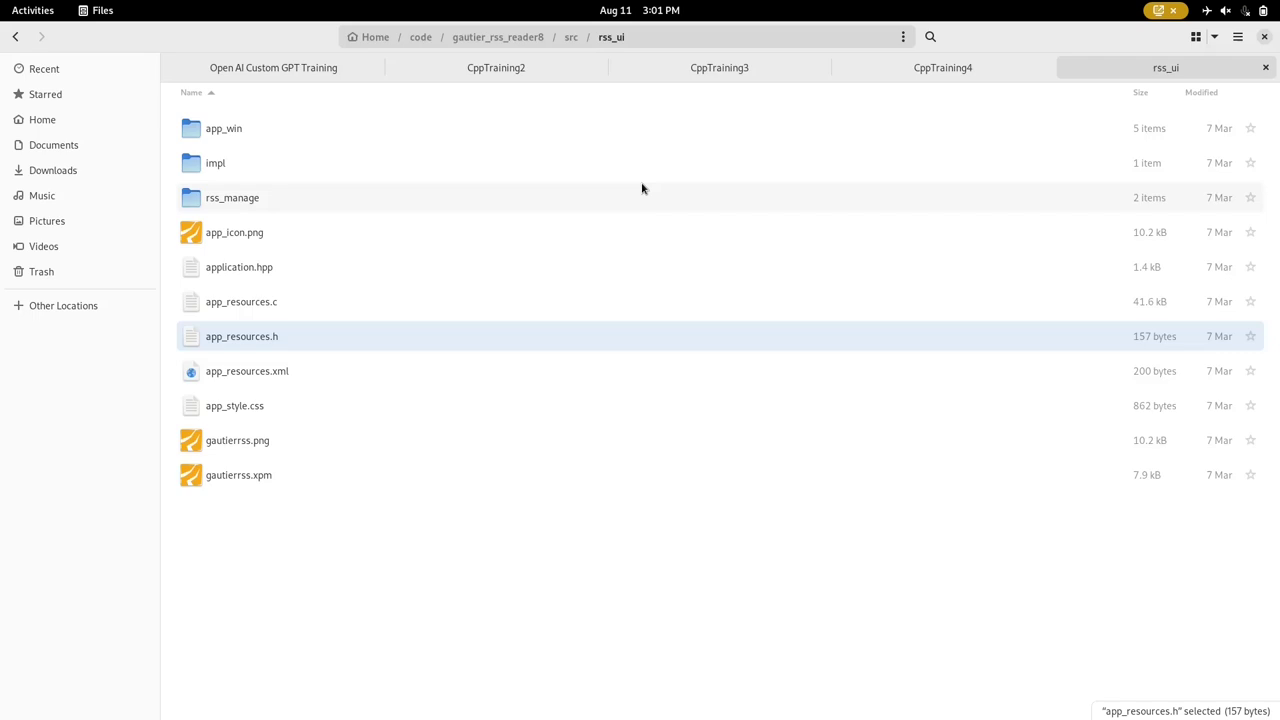
Step: Return to the CppTraining4 folder, check the sizes of VALIDATECPP.pdf and of all files together, and clear the selection
left_click(856, 76)
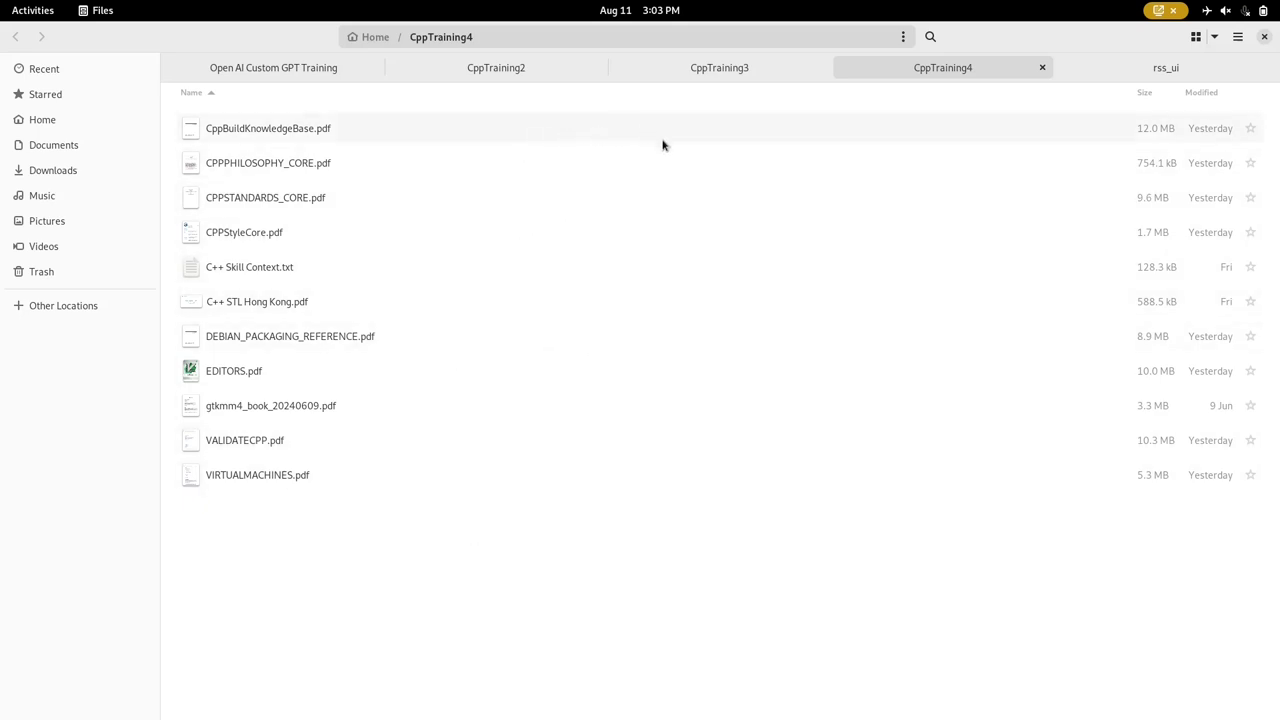
left_click(560, 440)
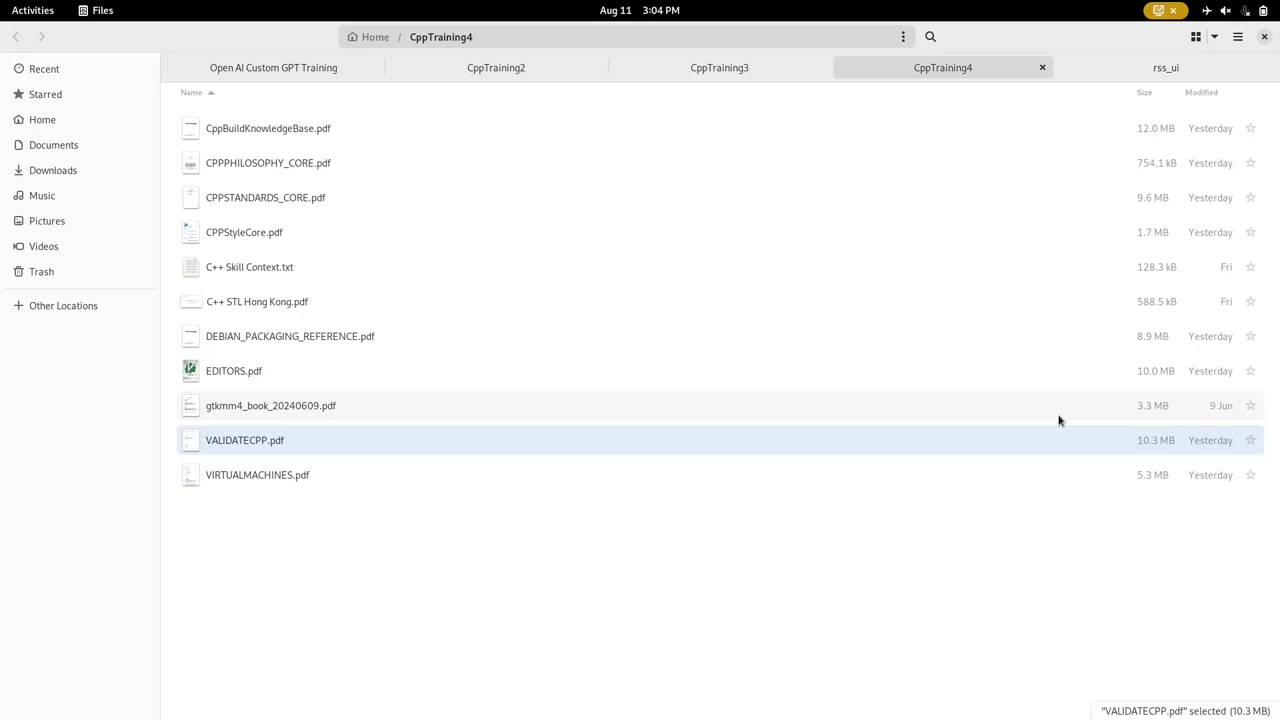
left_click(1142, 638)
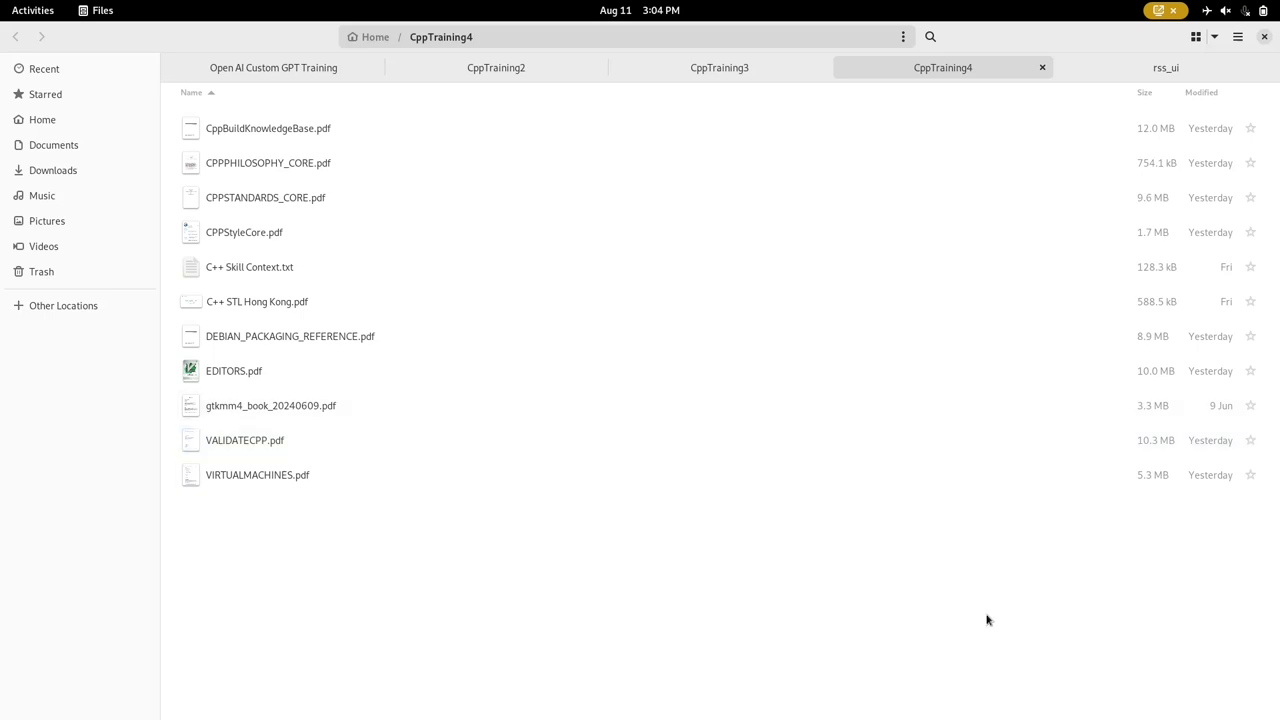
left_click_drag(979, 597, 629, 121)
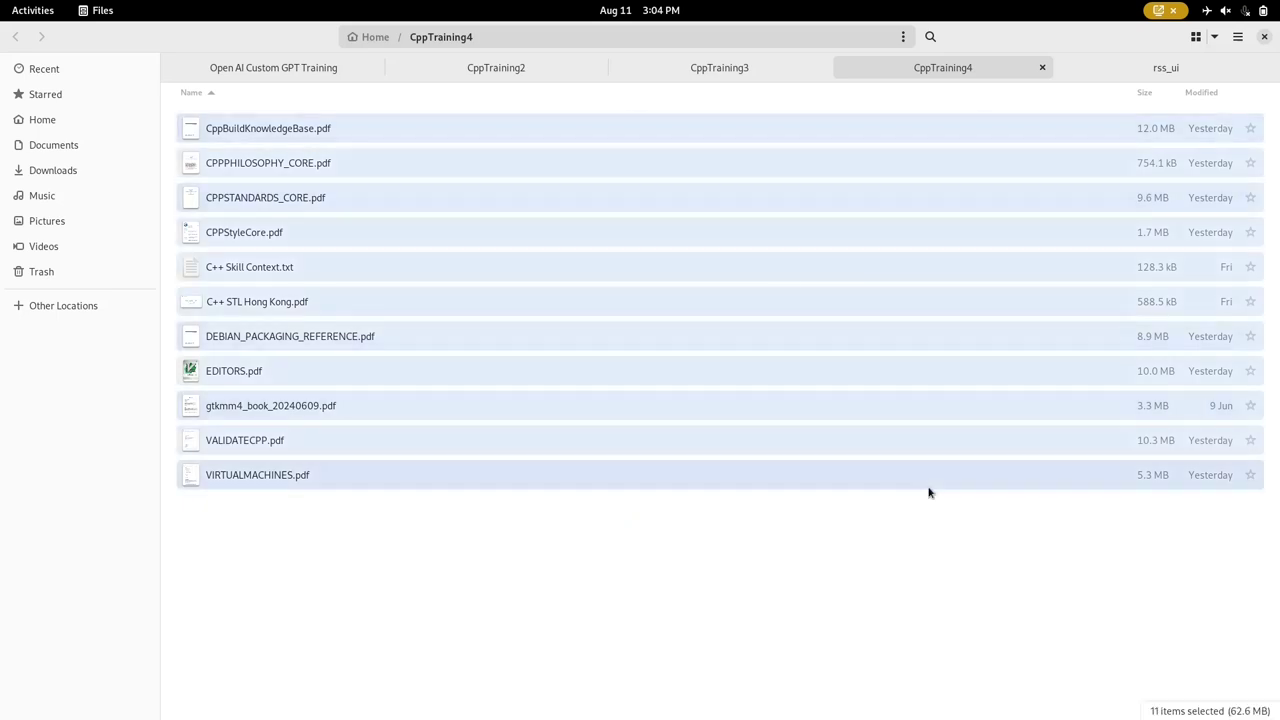
left_click(825, 500)
Step: Switch to the gedit window with application.cpp and skim the source code from the license header to the end of the file
key("super")
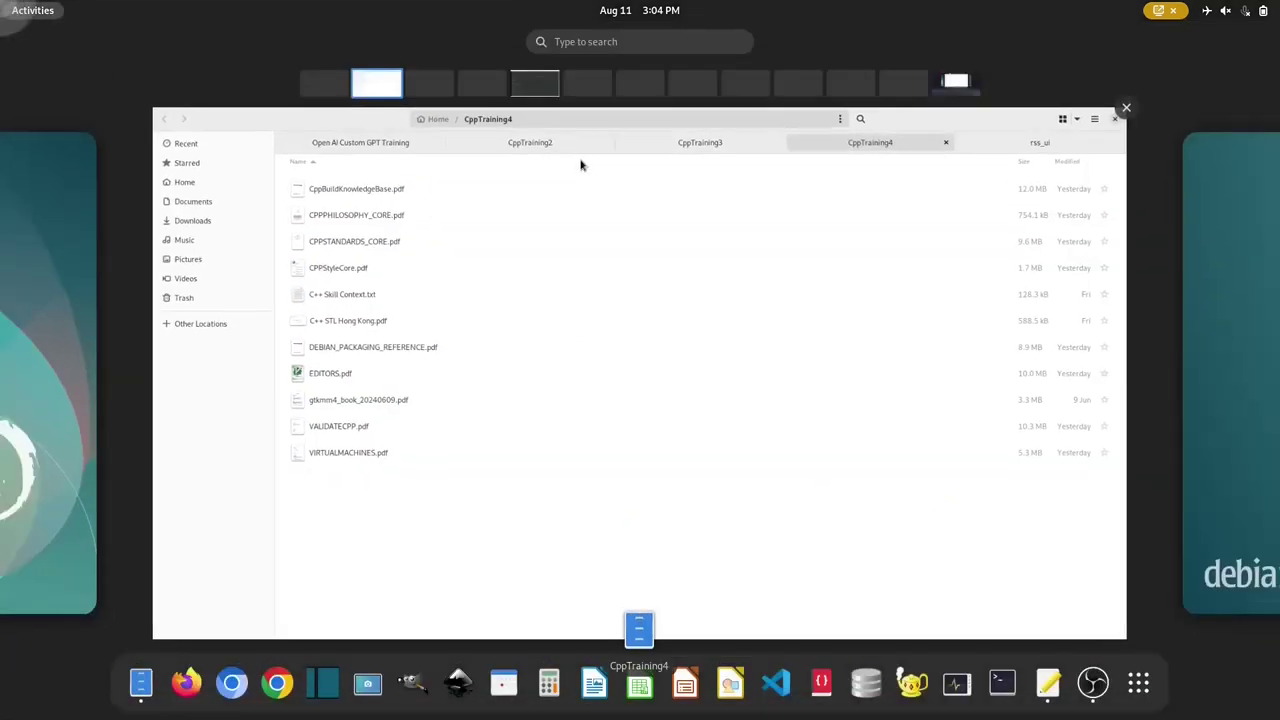
left_click(533, 82)
left_click(734, 386)
scroll(734, 386, "down", 15)
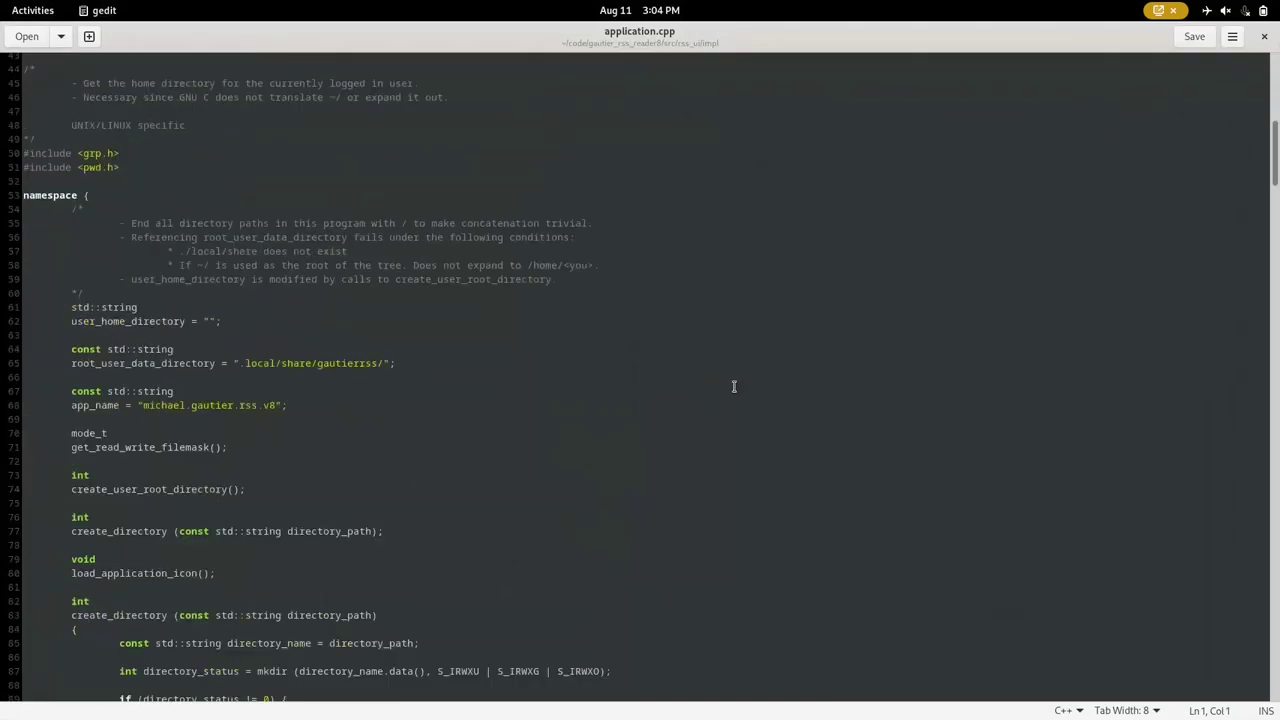
scroll(734, 386, "down", 15)
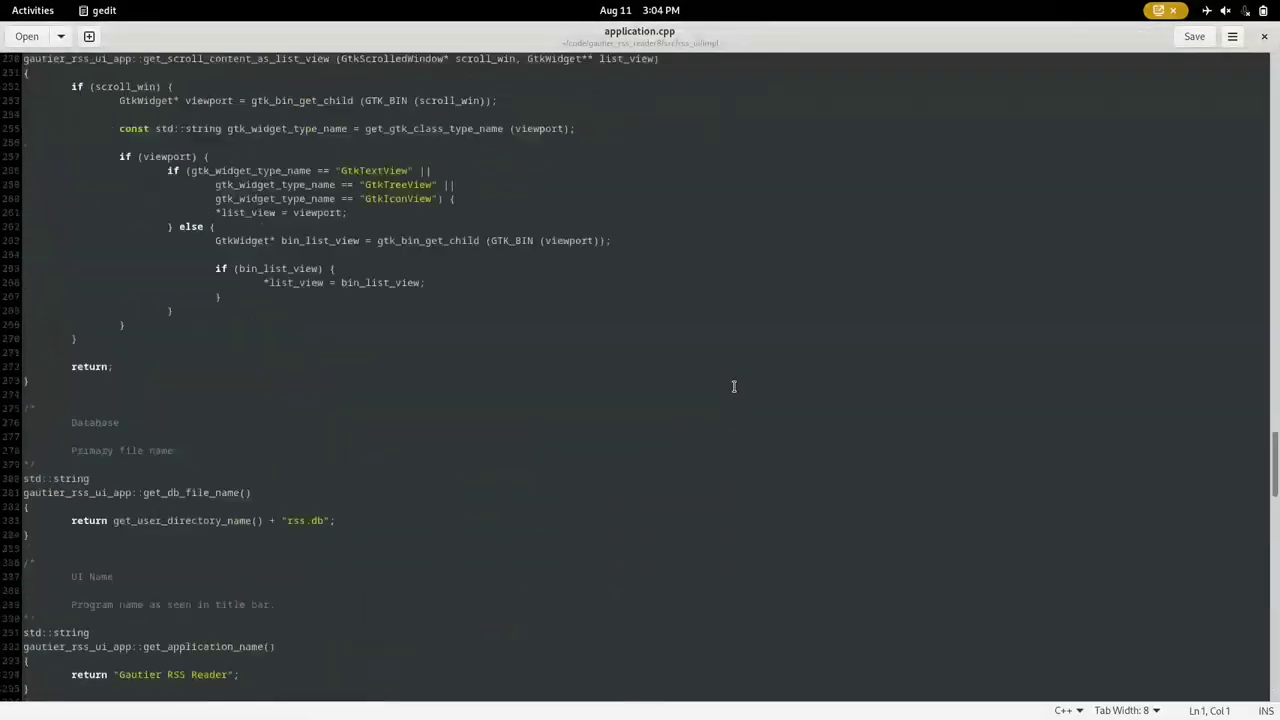
scroll(734, 386, "up", 20)
scroll(734, 386, "down", 20)
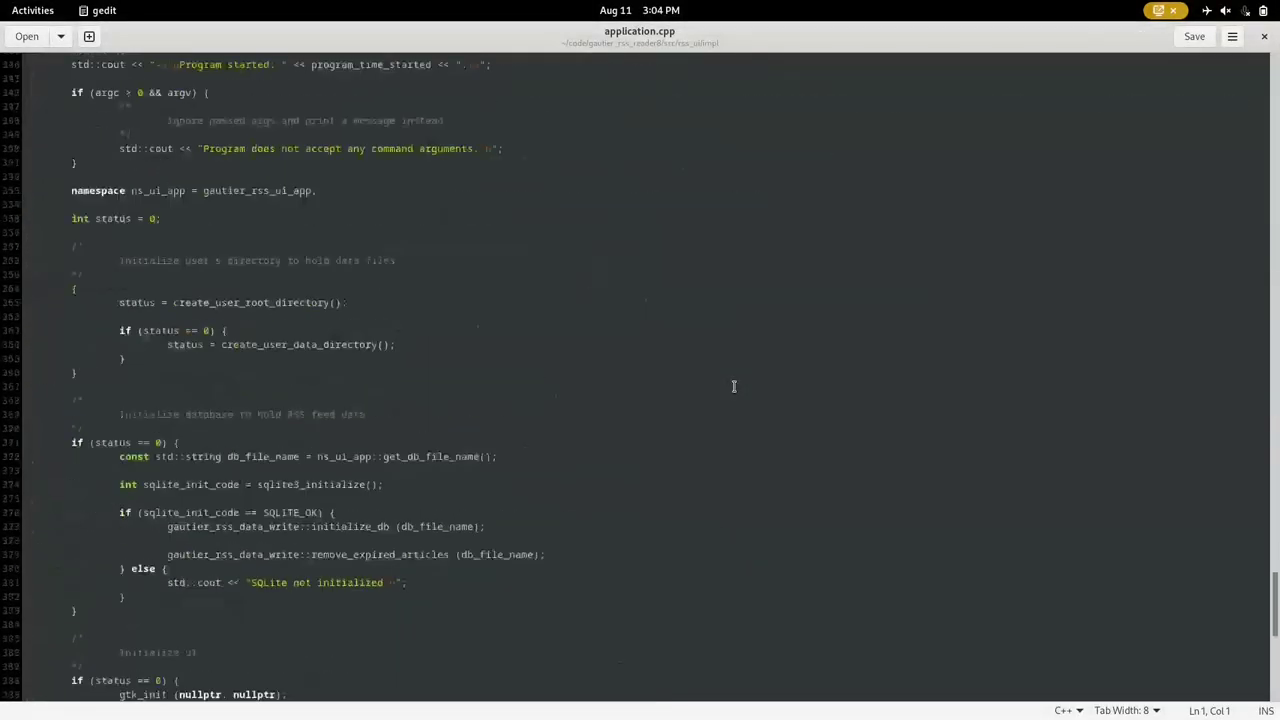
scroll(734, 386, "up", 20)
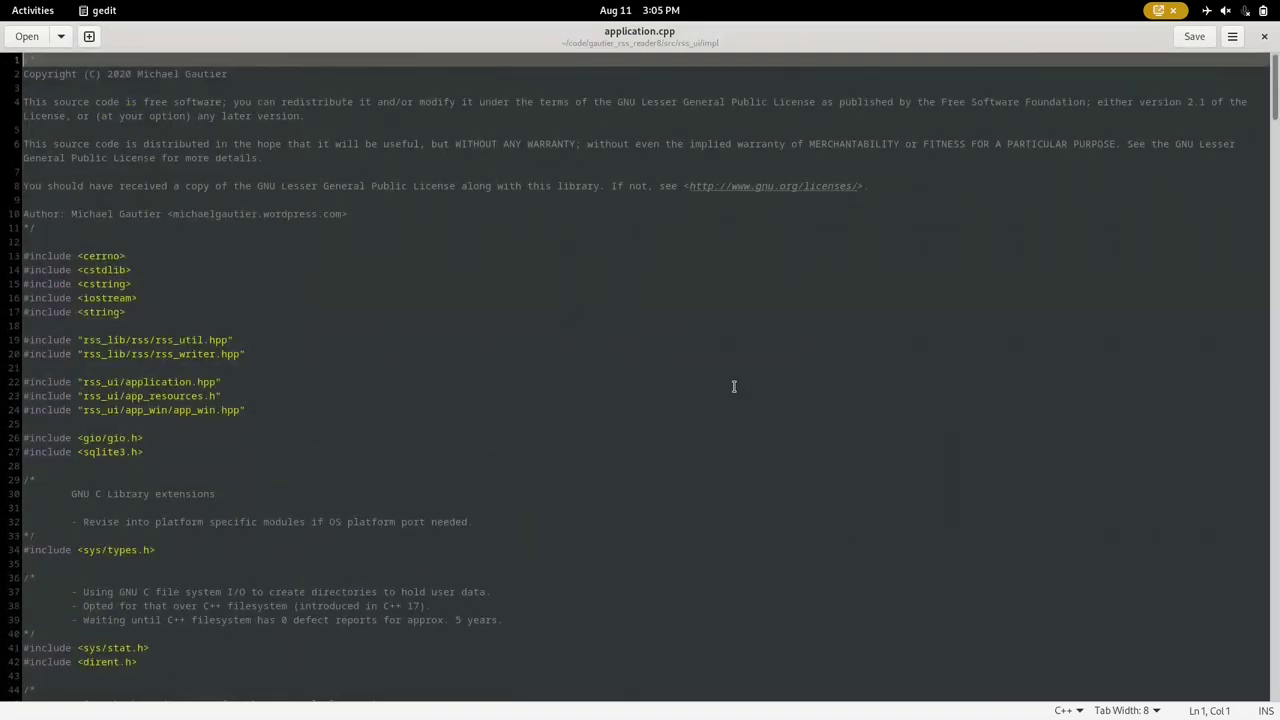
scroll(734, 386, "down", 20)
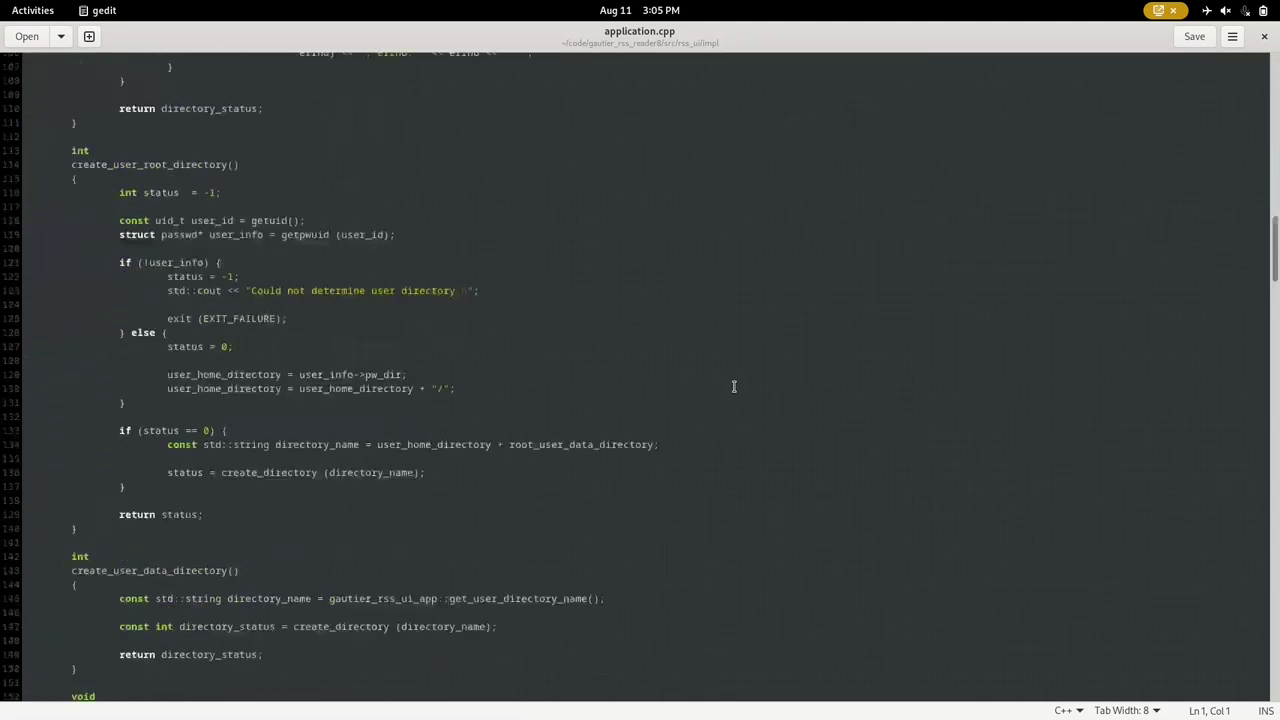
scroll(734, 386, "up", 13)
scroll(734, 386, "up", 20)
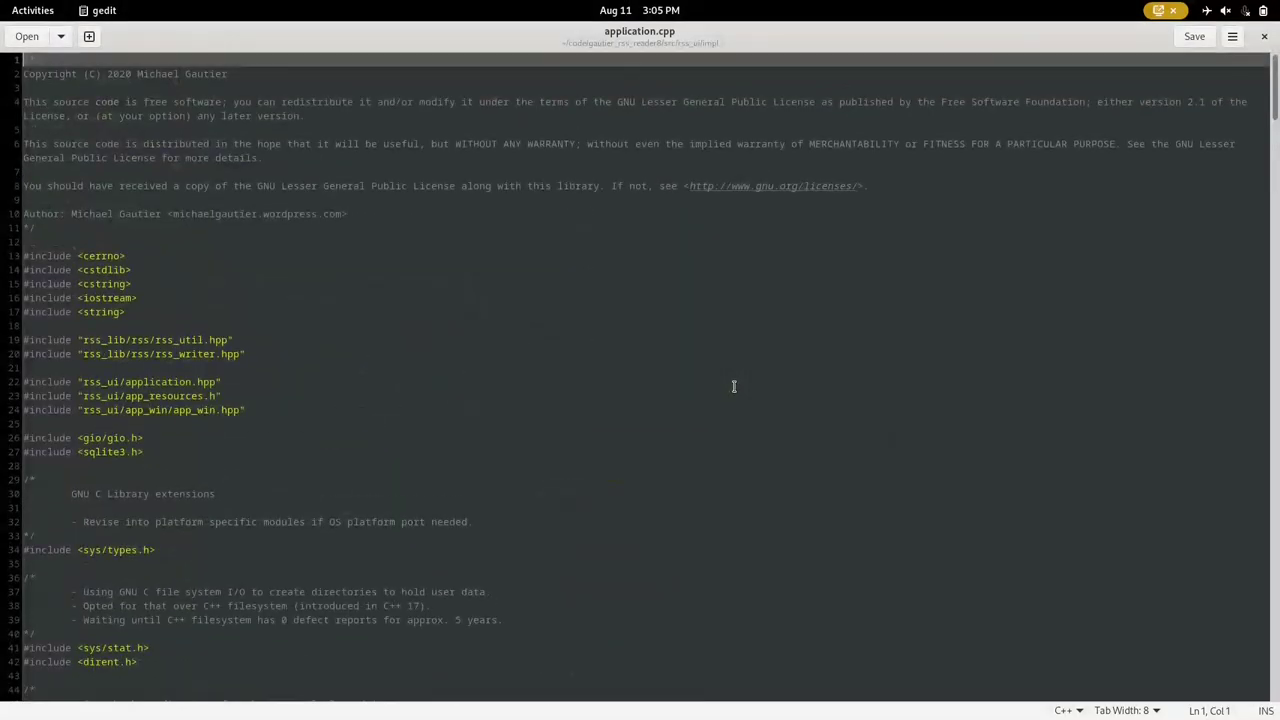
scroll(734, 386, "down", 20)
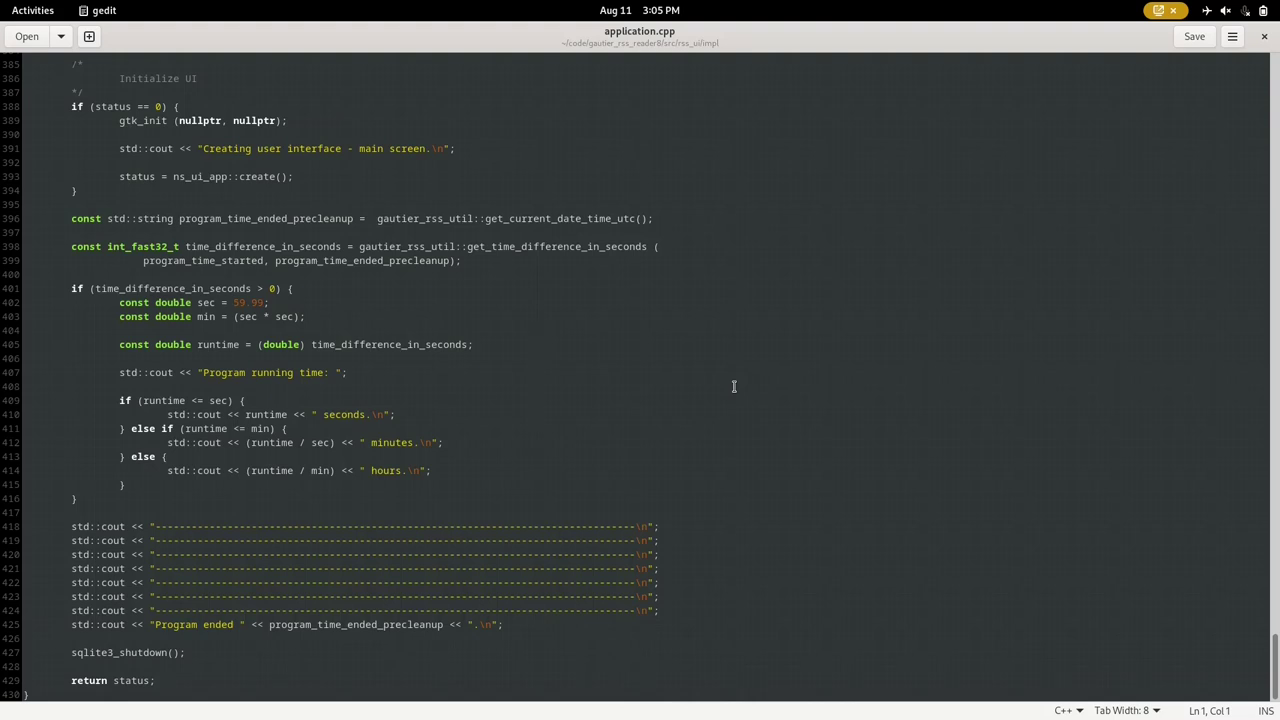
Step: Switch back to the Files window and open the C++ Build folder inside CppTraining2
key("super")
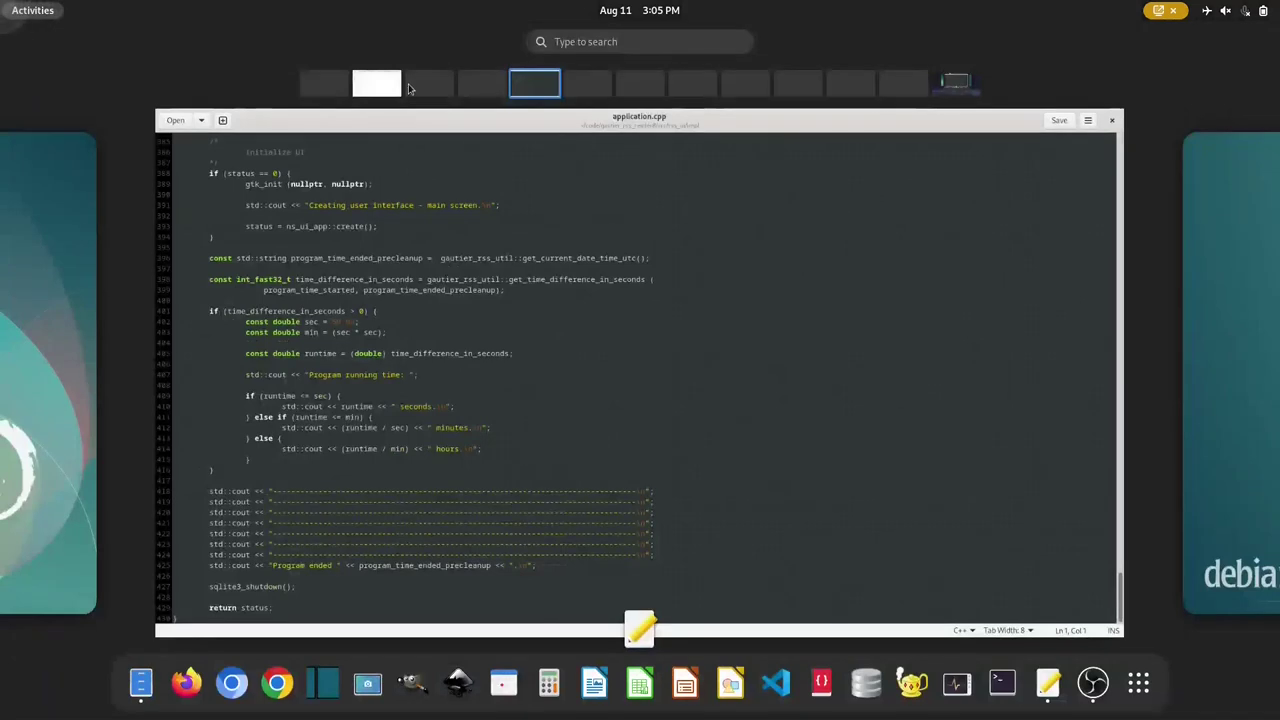
left_click(395, 88)
left_click(559, 575)
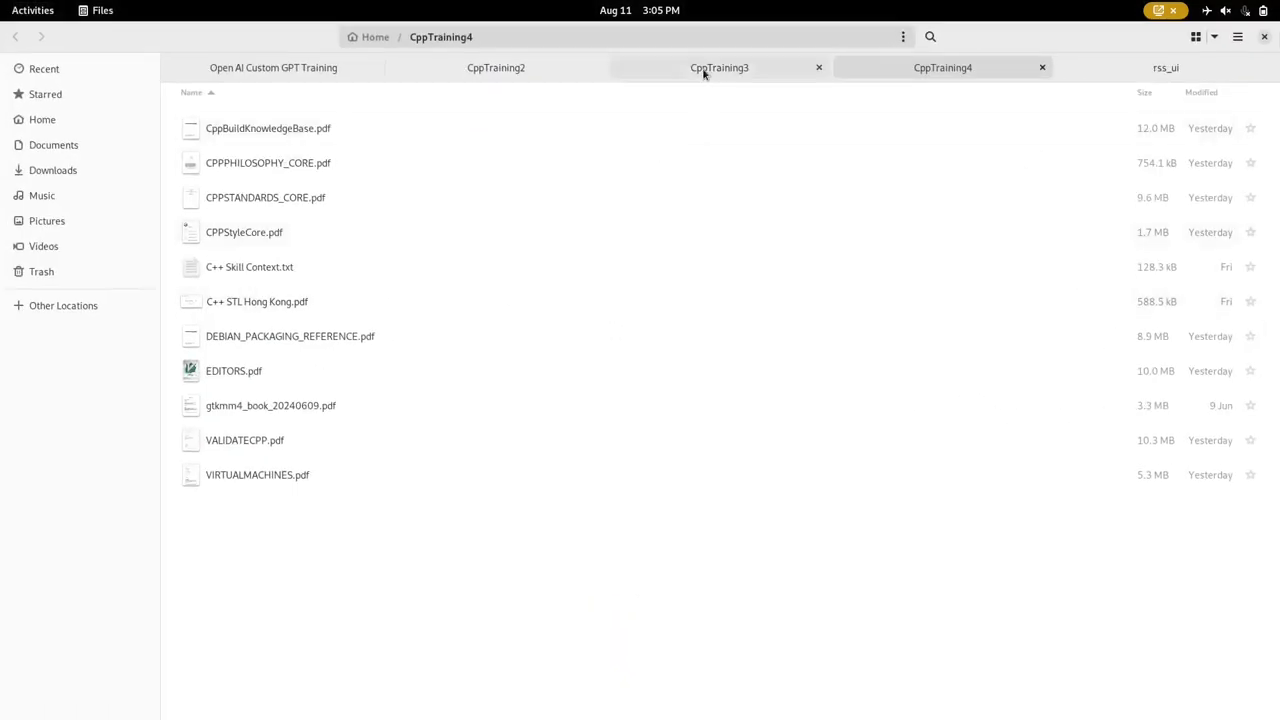
left_click(542, 64)
left_click(329, 68)
left_click(469, 72)
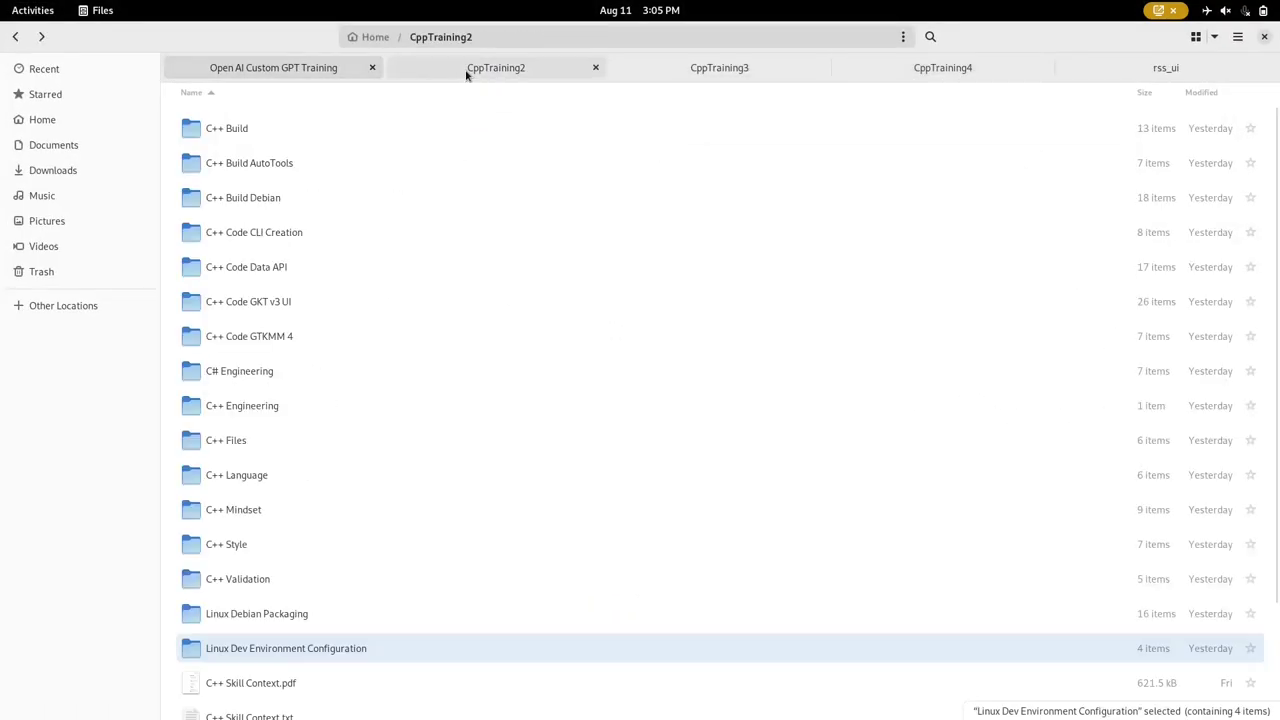
double_click(237, 138)
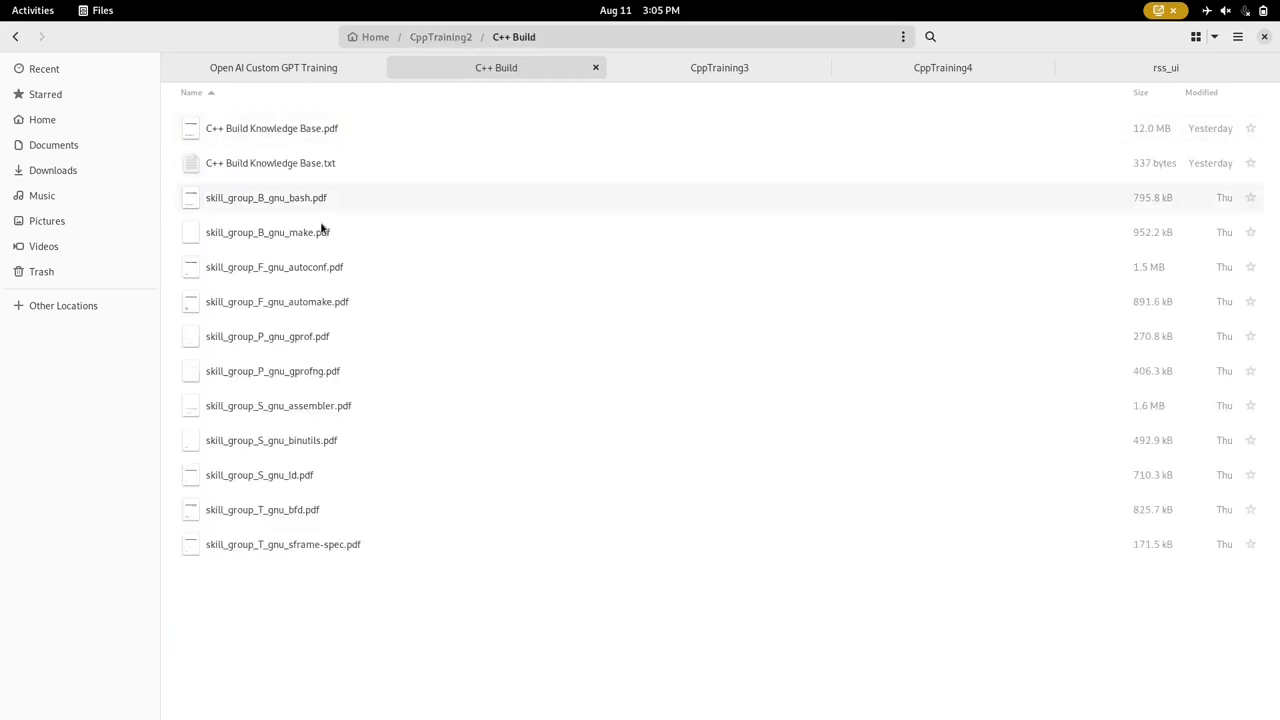